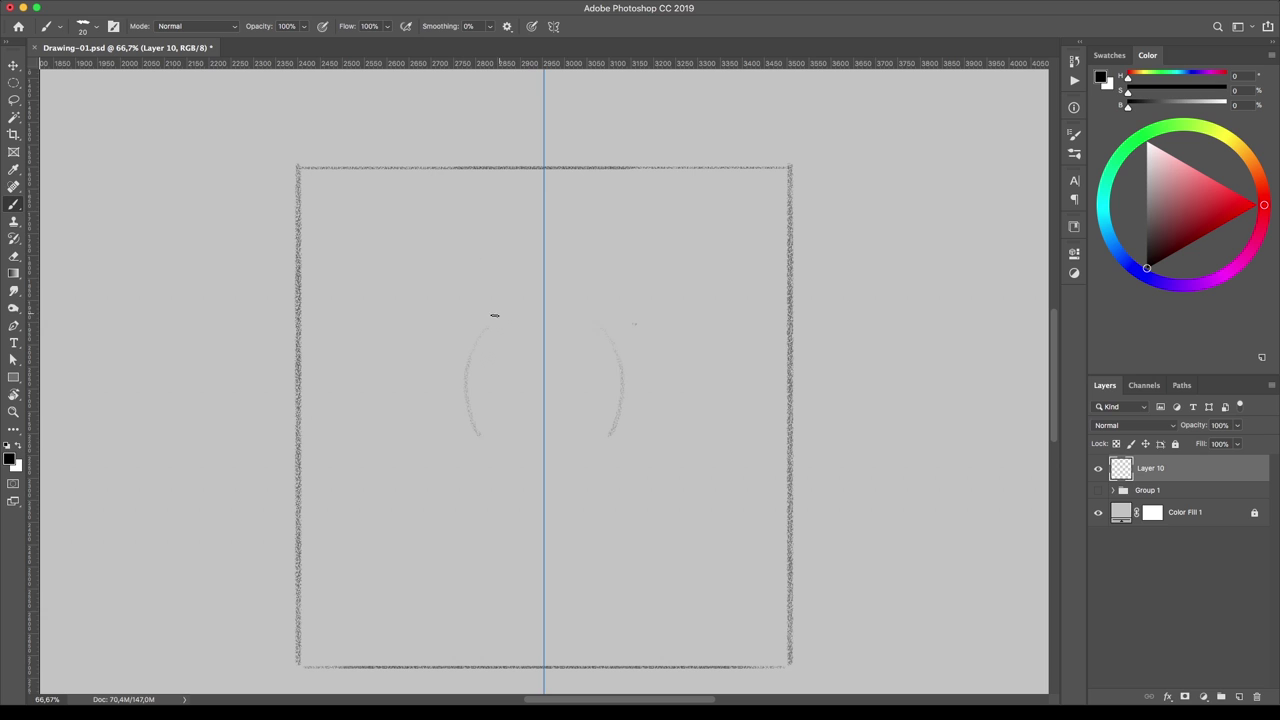
Step: Brush the bulldog head's side arcs and muzzle loop with symmetry, redrawing one undone stroke
{"action": "left_click_drag", "start_coordinate": [474, 352], "coordinate": [510, 455]}
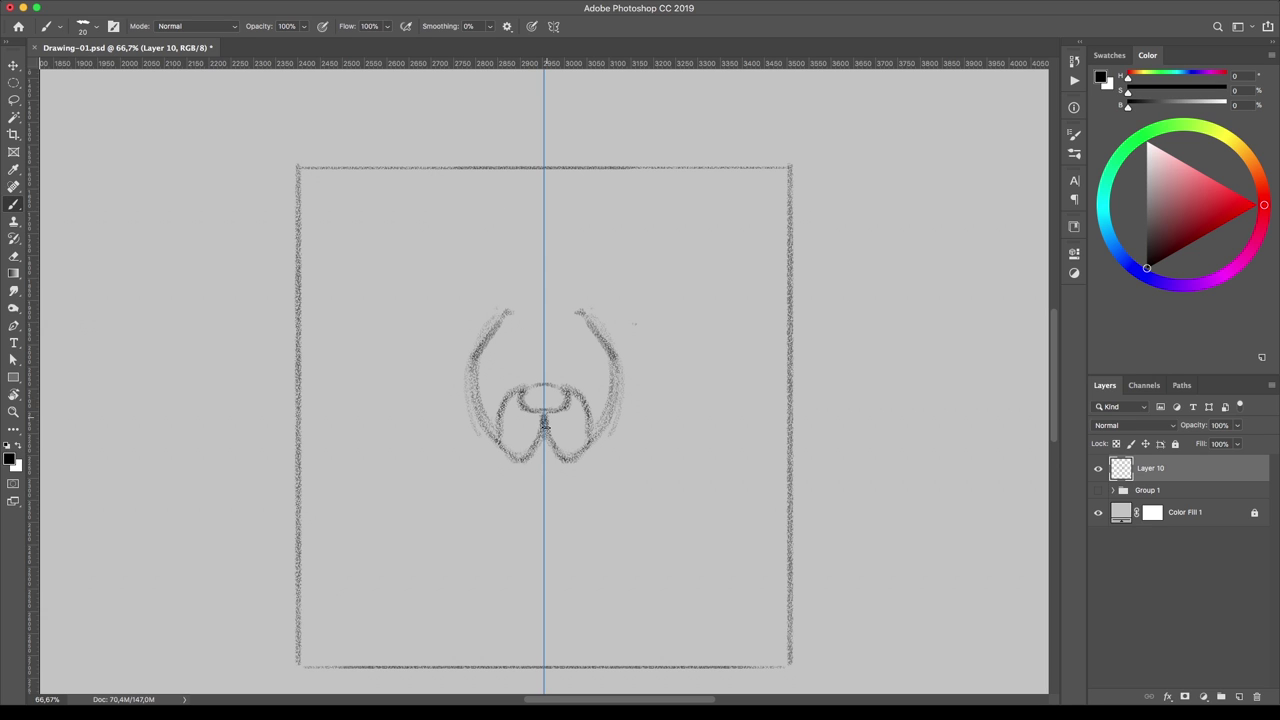
{"action": "left_click_drag", "start_coordinate": [529, 397], "coordinate": [545, 385]}
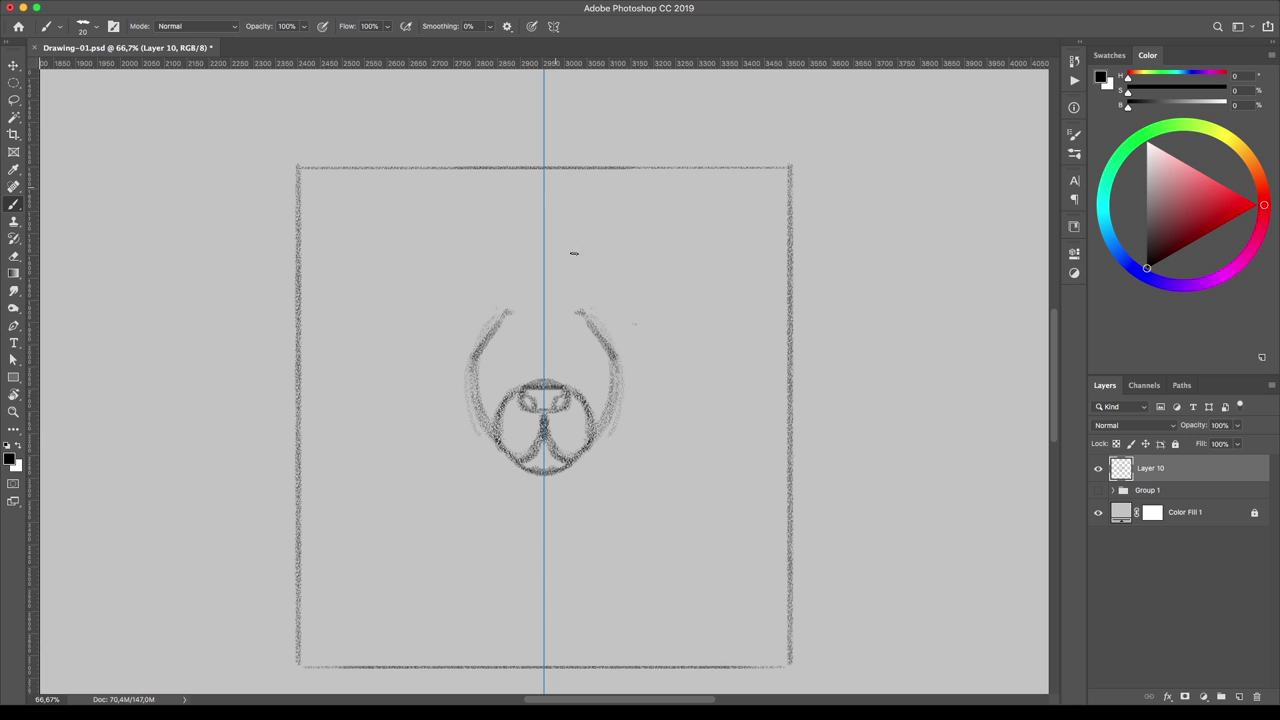
{"action": "key", "text": "ctrl+z"}
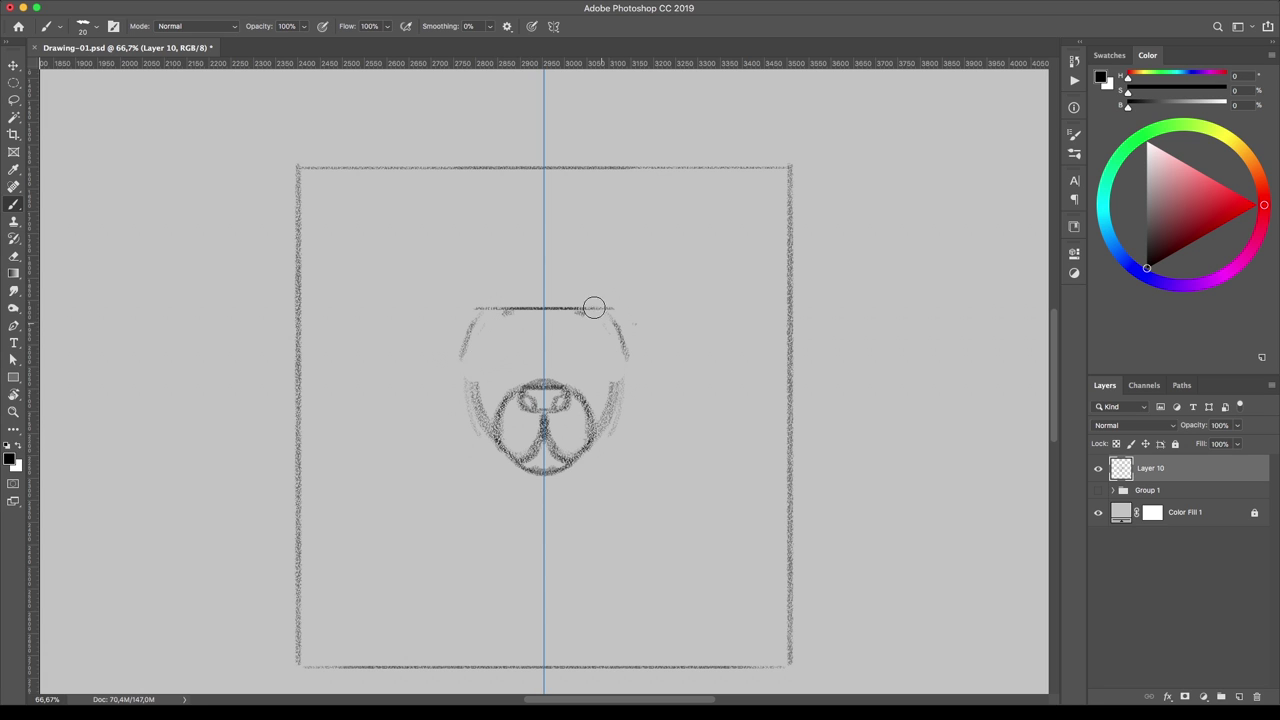
{"action": "left_click_drag", "start_coordinate": [615, 398], "coordinate": [606, 318]}
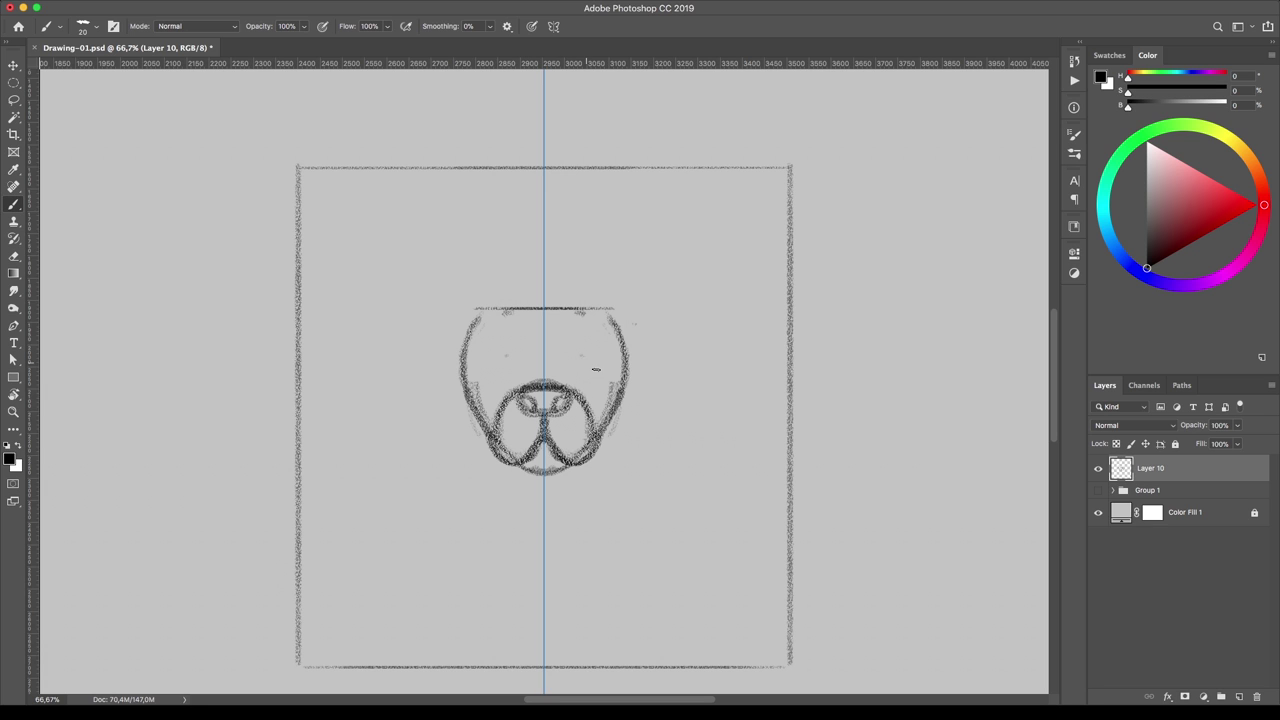
{"action": "left_click_drag", "start_coordinate": [607, 313], "coordinate": [589, 296]}
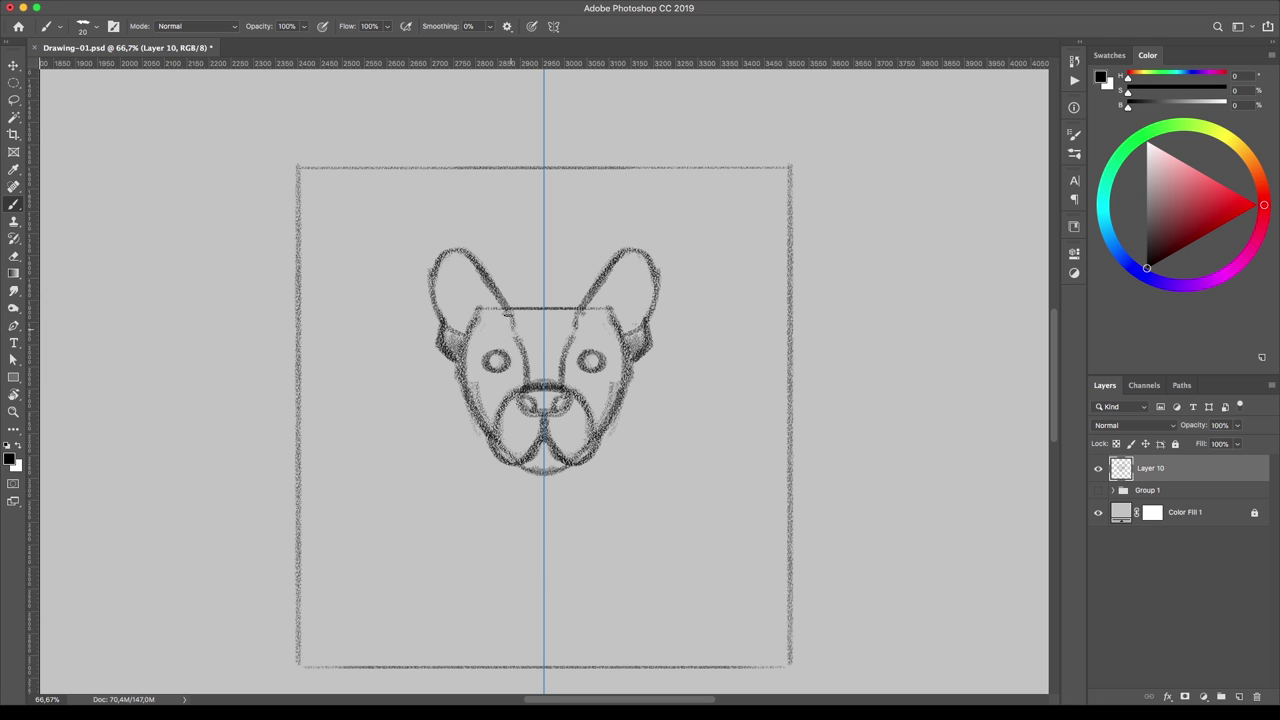
Step: Sketch the neck, body, leg lines and haunch curves below the head
{"action": "left_click_drag", "start_coordinate": [631, 370], "coordinate": [597, 511]}
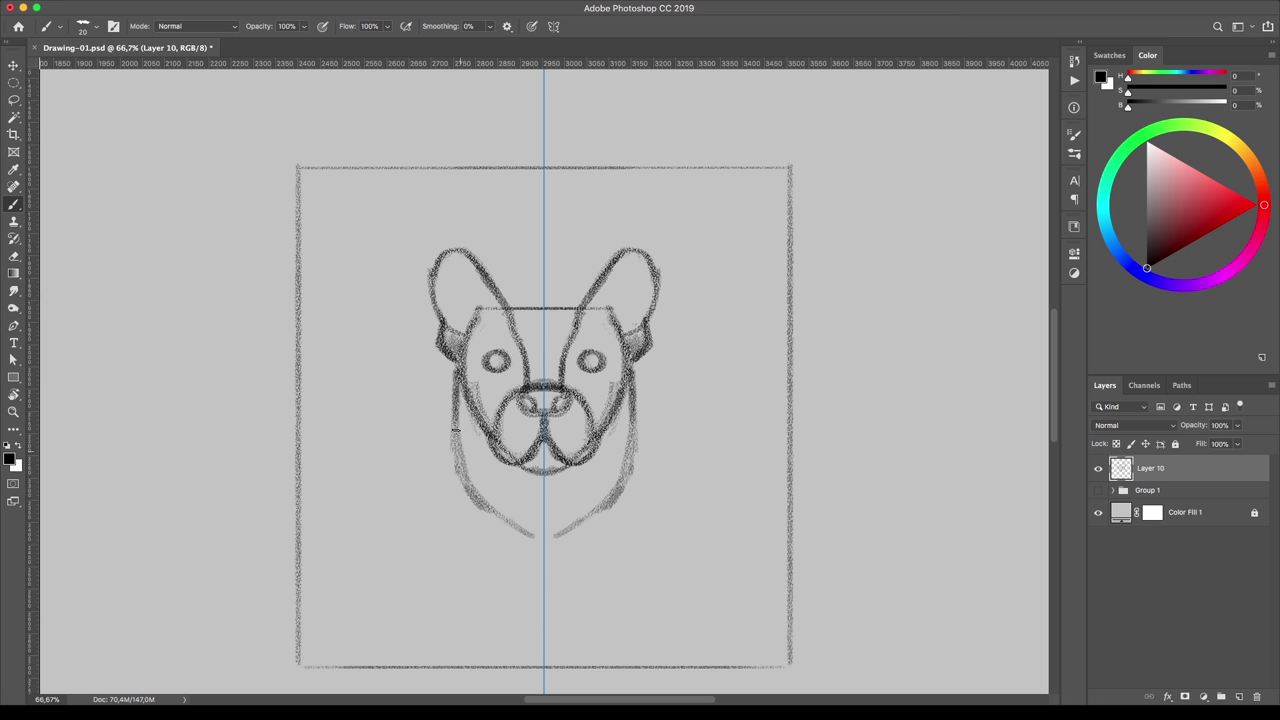
{"action": "left_click_drag", "start_coordinate": [461, 647], "coordinate": [438, 516]}
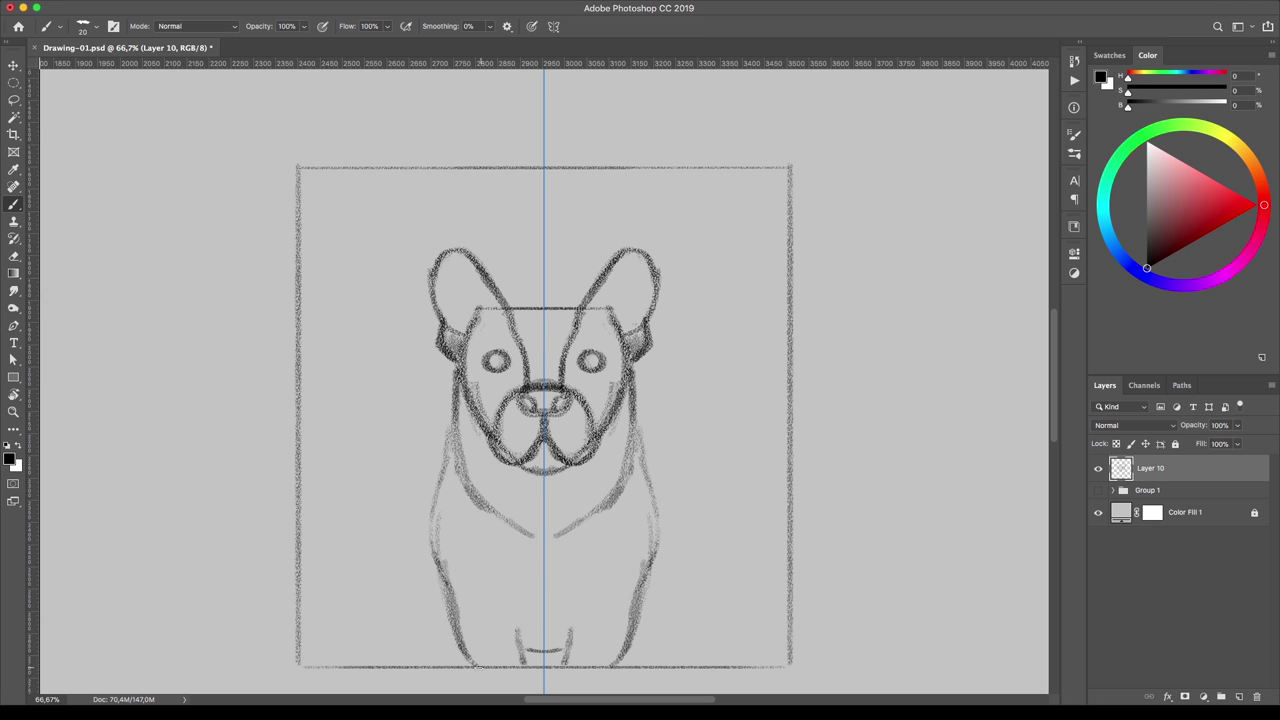
{"action": "left_click_drag", "start_coordinate": [468, 665], "coordinate": [440, 450]}
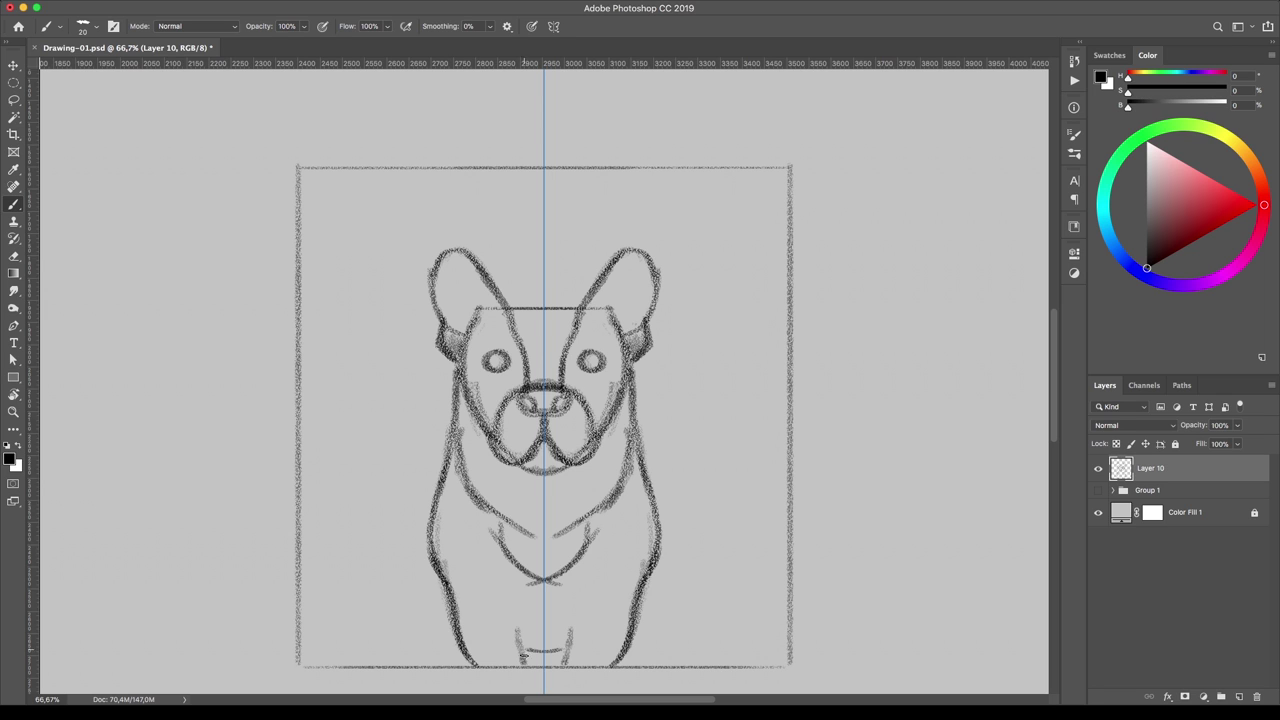
{"action": "left_click_drag", "start_coordinate": [649, 598], "coordinate": [692, 660]}
{"action": "left_click_drag", "start_coordinate": [662, 549], "coordinate": [740, 660]}
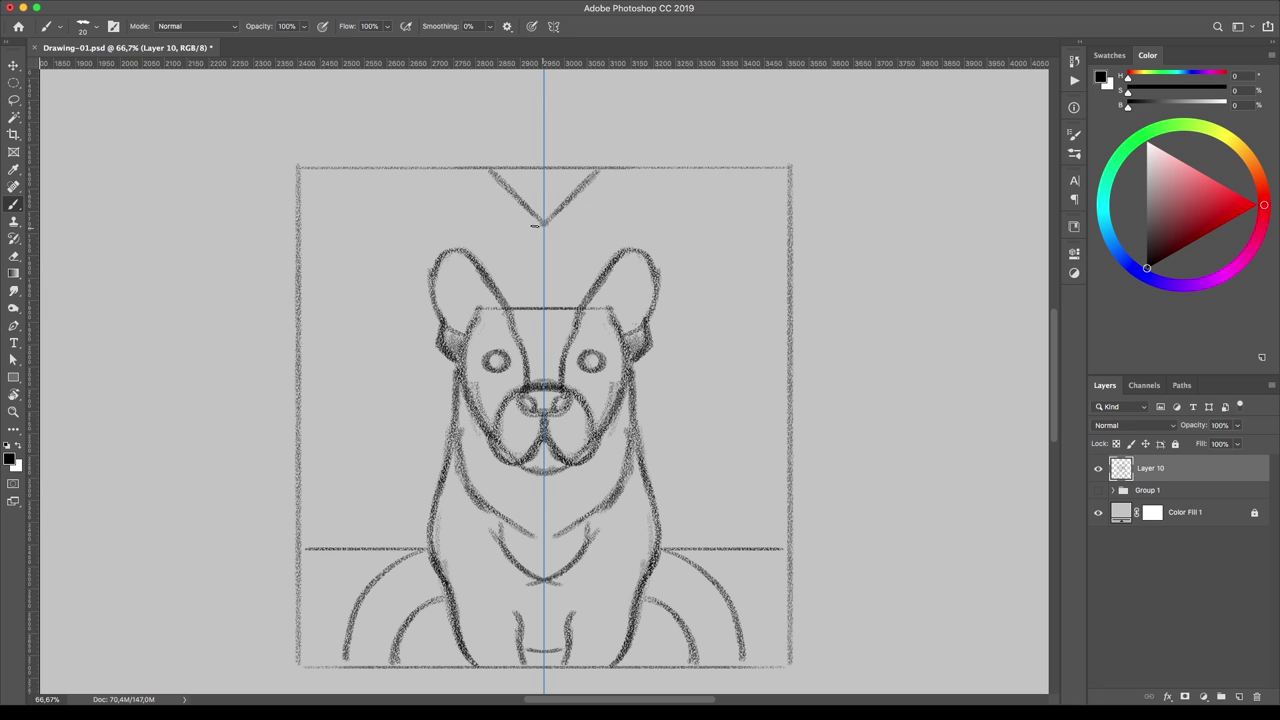
Step: Add a V shape above the ears and vertical Art Deco lines beside the dog
{"action": "left_click_drag", "start_coordinate": [432, 178], "coordinate": [537, 277]}
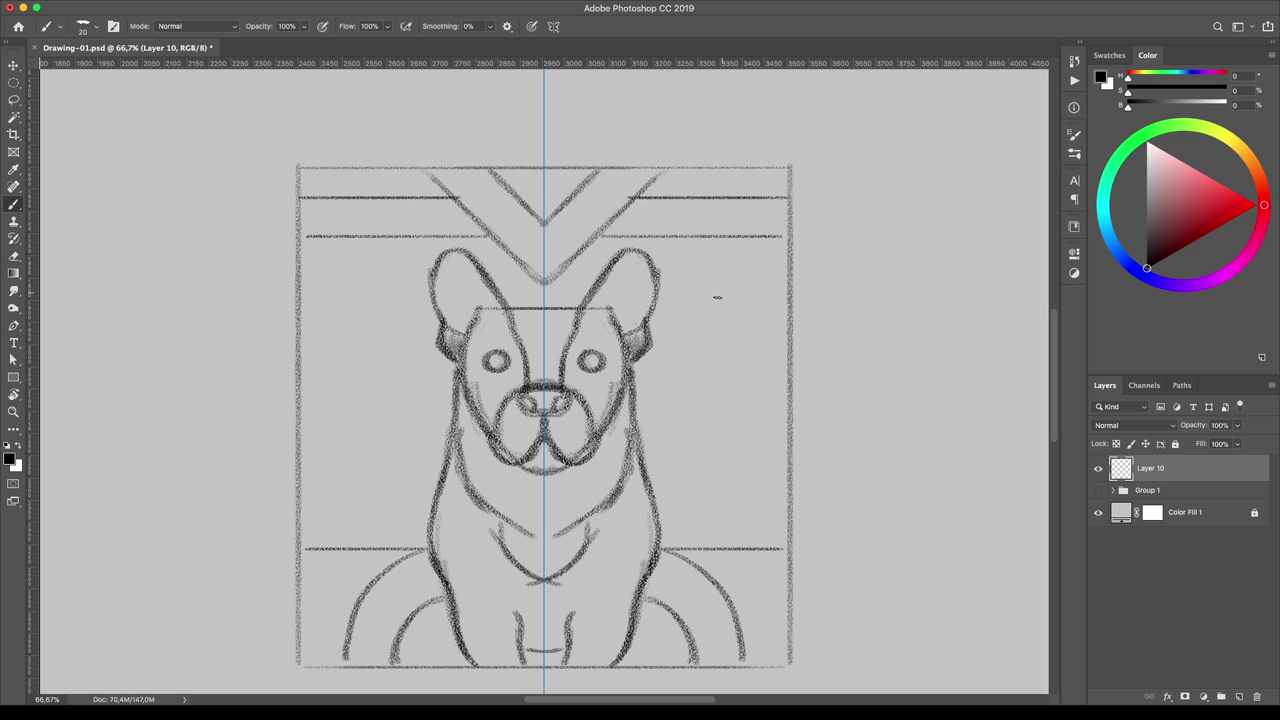
{"action": "left_click_drag", "start_coordinate": [727, 296], "coordinate": [729, 548]}
{"action": "left_click_drag", "start_coordinate": [763, 318], "coordinate": [763, 550]}
{"action": "left_click_drag", "start_coordinate": [762, 318], "coordinate": [788, 302]}
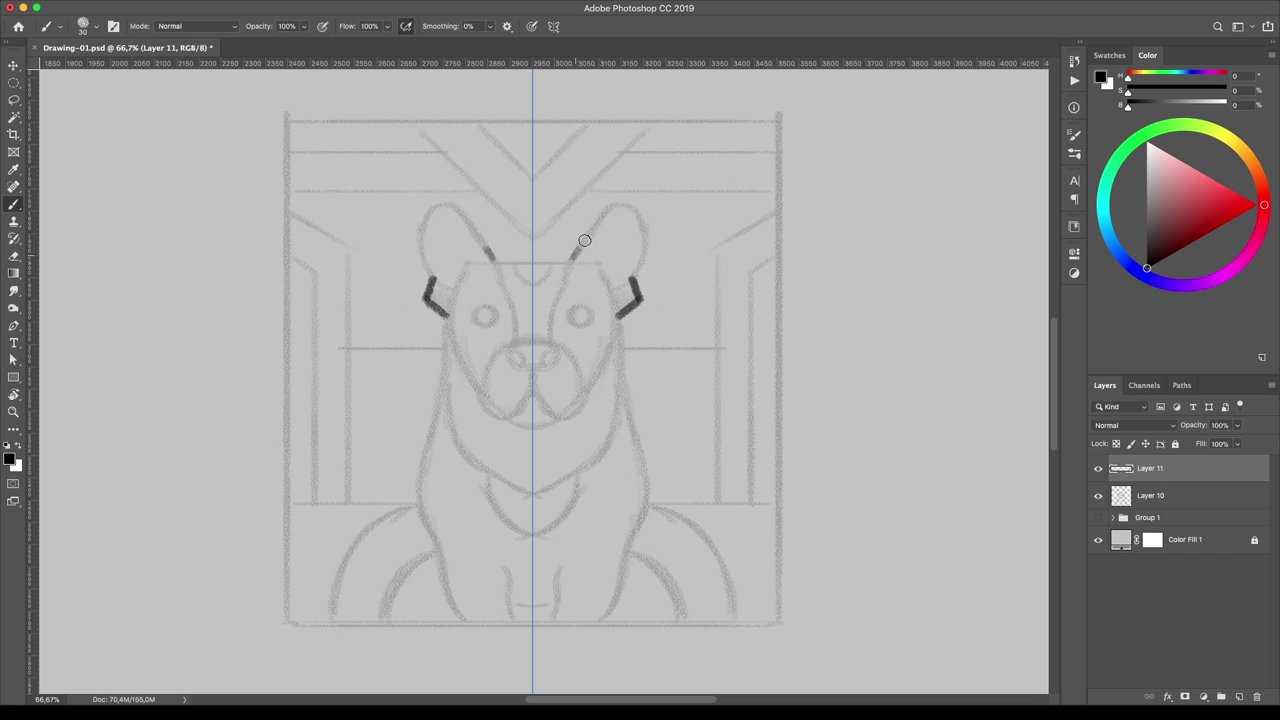
Step: Retrace the ears, head side and neck with bold clean lines
{"action": "left_click_drag", "start_coordinate": [584, 240], "coordinate": [636, 275]}
{"action": "mouse_move", "coordinate": [450, 326]}
{"action": "left_mouse_down"}
{"action": "mouse_move", "coordinate": [477, 385]}
{"action": "mouse_move", "coordinate": [584, 263]}
{"action": "left_mouse_up"}
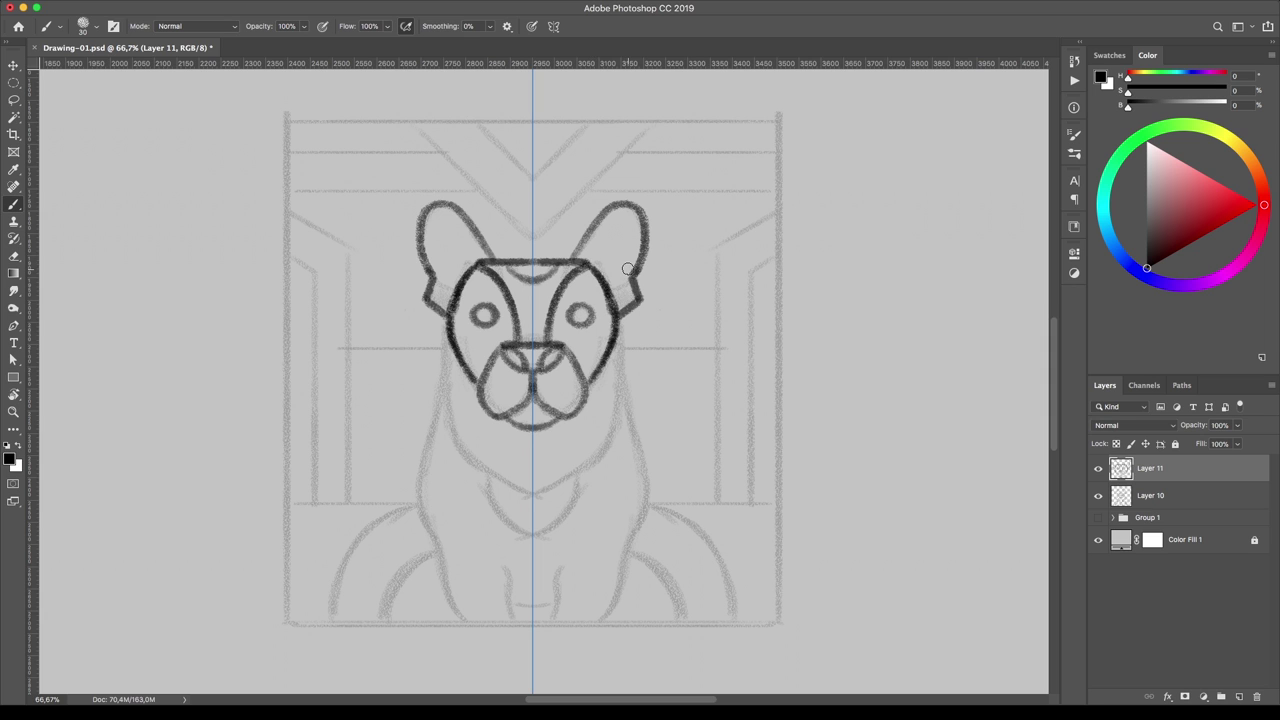
{"action": "mouse_move", "coordinate": [618, 322]}
{"action": "left_mouse_down"}
{"action": "mouse_move", "coordinate": [652, 488]}
{"action": "mouse_move", "coordinate": [614, 620]}
{"action": "left_mouse_up"}
Step: Draw the bold square frame, chest V and outer and inner haunch arcs
{"action": "mouse_move", "coordinate": [779, 119]}
{"action": "left_mouse_down"}
{"action": "mouse_move", "coordinate": [782, 591]}
{"action": "mouse_move", "coordinate": [533, 622]}
{"action": "left_mouse_up"}
{"action": "left_click_drag", "start_coordinate": [284, 118], "coordinate": [782, 118]}
{"action": "mouse_move", "coordinate": [445, 350]}
{"action": "left_mouse_down"}
{"action": "mouse_move", "coordinate": [457, 436]}
{"action": "mouse_move", "coordinate": [532, 495]}
{"action": "left_mouse_up"}
{"action": "left_click_drag", "start_coordinate": [486, 478], "coordinate": [540, 542]}
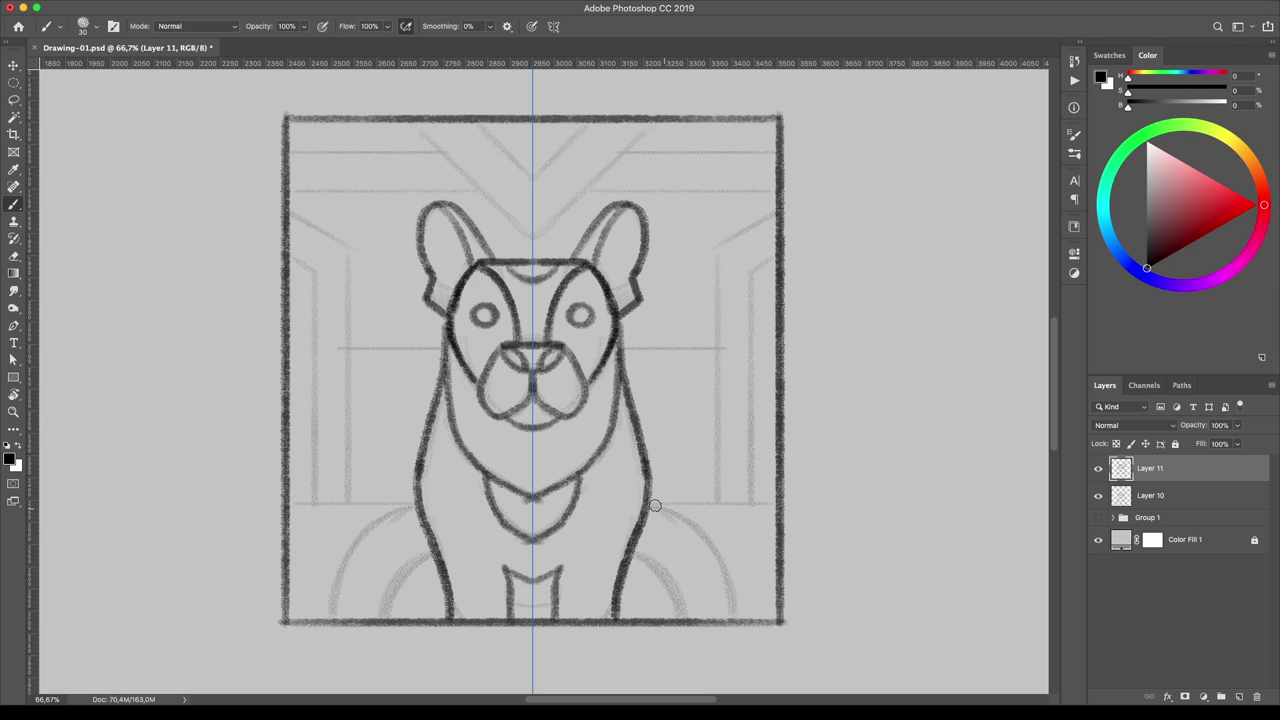
{"action": "left_click_drag", "start_coordinate": [333, 615], "coordinate": [414, 510]}
{"action": "left_click_drag", "start_coordinate": [382, 615], "coordinate": [434, 558]}
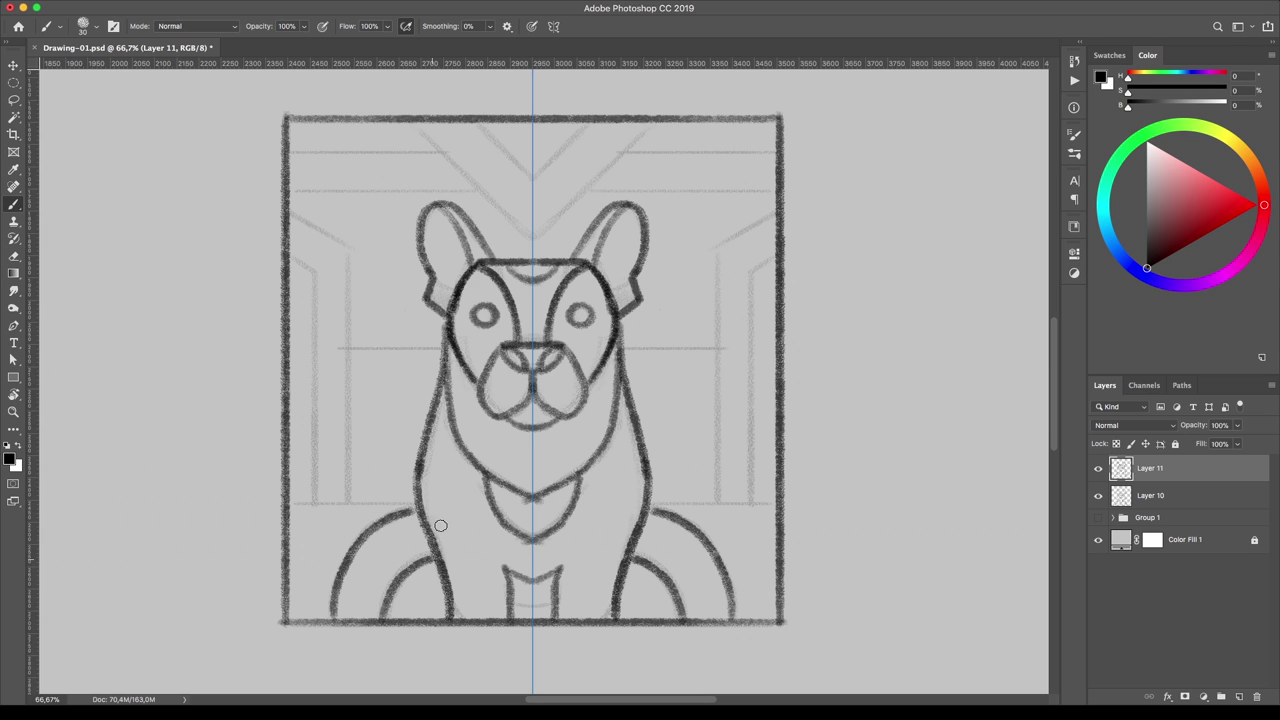
Step: Add the side pillars, horizontal bars, top V diagonals and top bar
{"action": "left_click_drag", "start_coordinate": [370, 498], "coordinate": [418, 503]}
{"action": "left_click_drag", "start_coordinate": [716, 250], "coordinate": [716, 505]}
{"action": "left_click_drag", "start_coordinate": [716, 248], "coordinate": [782, 208]}
{"action": "mouse_move", "coordinate": [750, 500]}
{"action": "left_mouse_down"}
{"action": "mouse_move", "coordinate": [750, 270]}
{"action": "mouse_move", "coordinate": [782, 254]}
{"action": "left_mouse_up"}
{"action": "left_click_drag", "start_coordinate": [716, 345], "coordinate": [620, 345]}
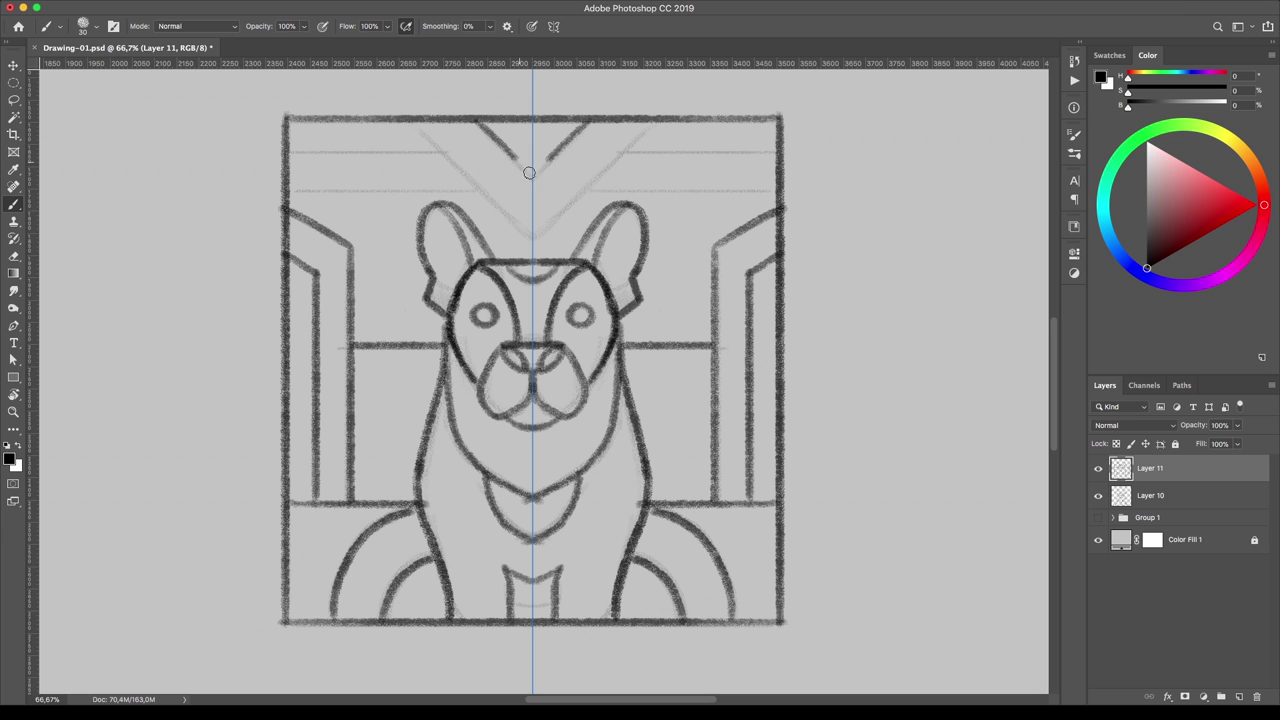
{"action": "left_click_drag", "start_coordinate": [415, 124], "coordinate": [532, 238]}
{"action": "left_click_drag", "start_coordinate": [638, 152], "coordinate": [774, 150]}
{"action": "left_click_drag", "start_coordinate": [592, 190], "coordinate": [764, 172]}
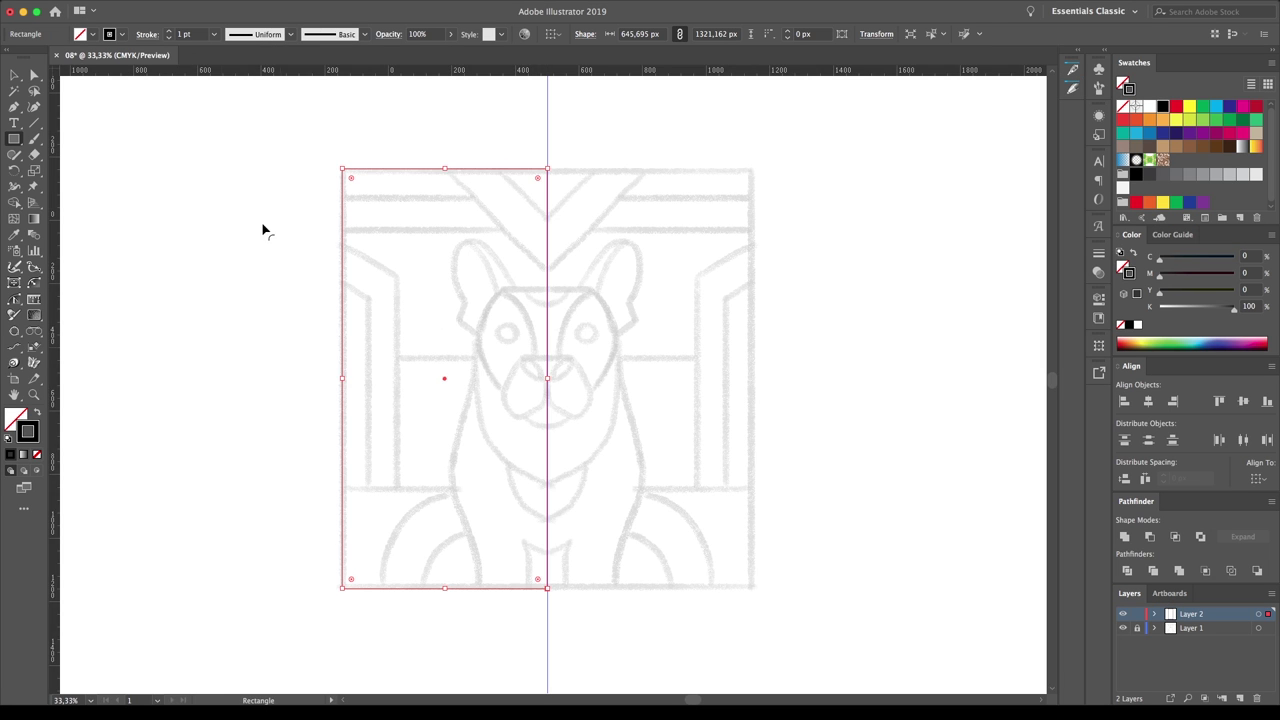
Step: Give the half-frame rectangle a 10 pt stroke and zoom in on the sketch
{"action": "left_click", "coordinate": [169, 30]}
{"action": "left_click", "coordinate": [14, 75]}
{"action": "left_click", "coordinate": [60, 162]}
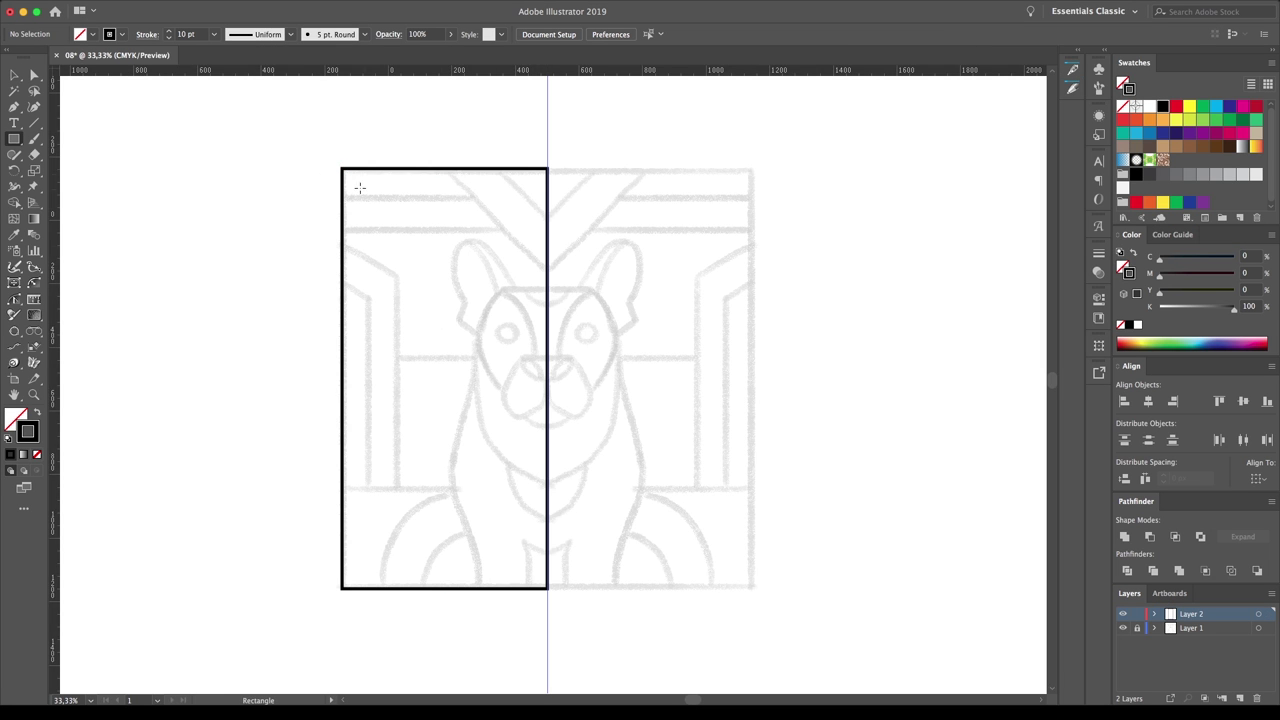
{"action": "key", "text": "z"}
{"action": "left_click_drag", "start_coordinate": [548, 375], "coordinate": [777, 610]}
Step: Trace the left head outline from the centre line down to the cheek
{"action": "left_click", "coordinate": [548, 257]}
{"action": "left_click", "coordinate": [489, 257]}
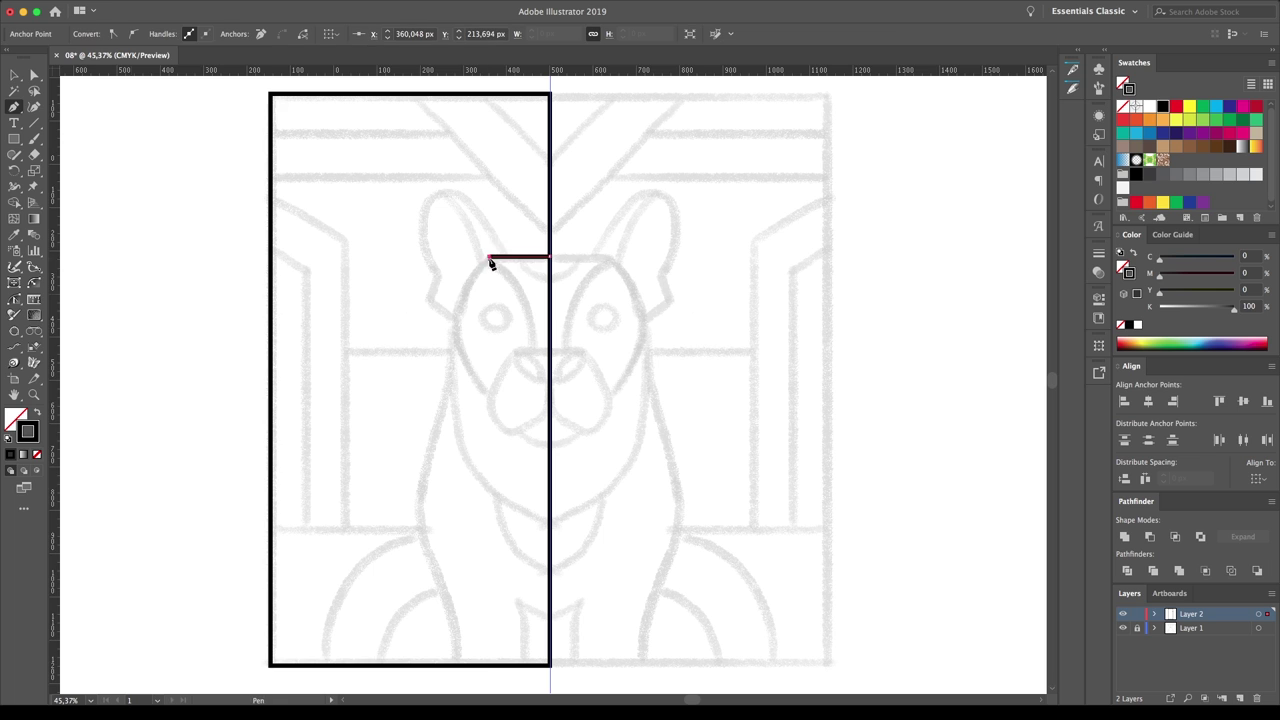
{"action": "left_click", "coordinate": [440, 333]}
{"action": "left_click", "coordinate": [490, 400]}
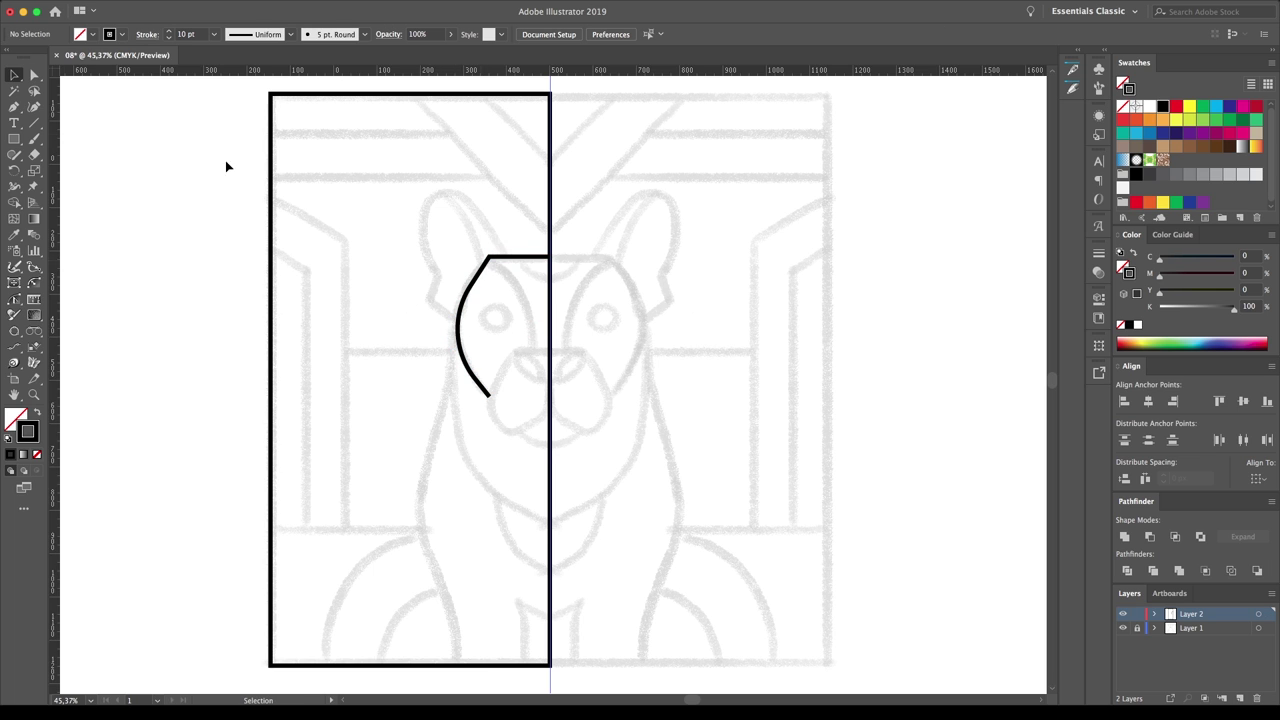
Step: Trace the muzzle outline to the centre line and round its left corner
{"action": "left_click", "coordinate": [548, 350]}
{"action": "mouse_move", "coordinate": [518, 350]}
{"action": "left_mouse_down"}
{"action": "mouse_move", "coordinate": [477, 425]}
{"action": "mouse_move", "coordinate": [474, 414]}
{"action": "left_mouse_up"}
{"action": "left_click", "coordinate": [472, 408]}
{"action": "left_click", "coordinate": [505, 441]}
{"action": "left_click", "coordinate": [546, 414]}
{"action": "left_click", "coordinate": [548, 397]}
{"action": "key", "text": "a"}
{"action": "left_click_drag", "start_coordinate": [478, 404], "coordinate": [491, 401]}
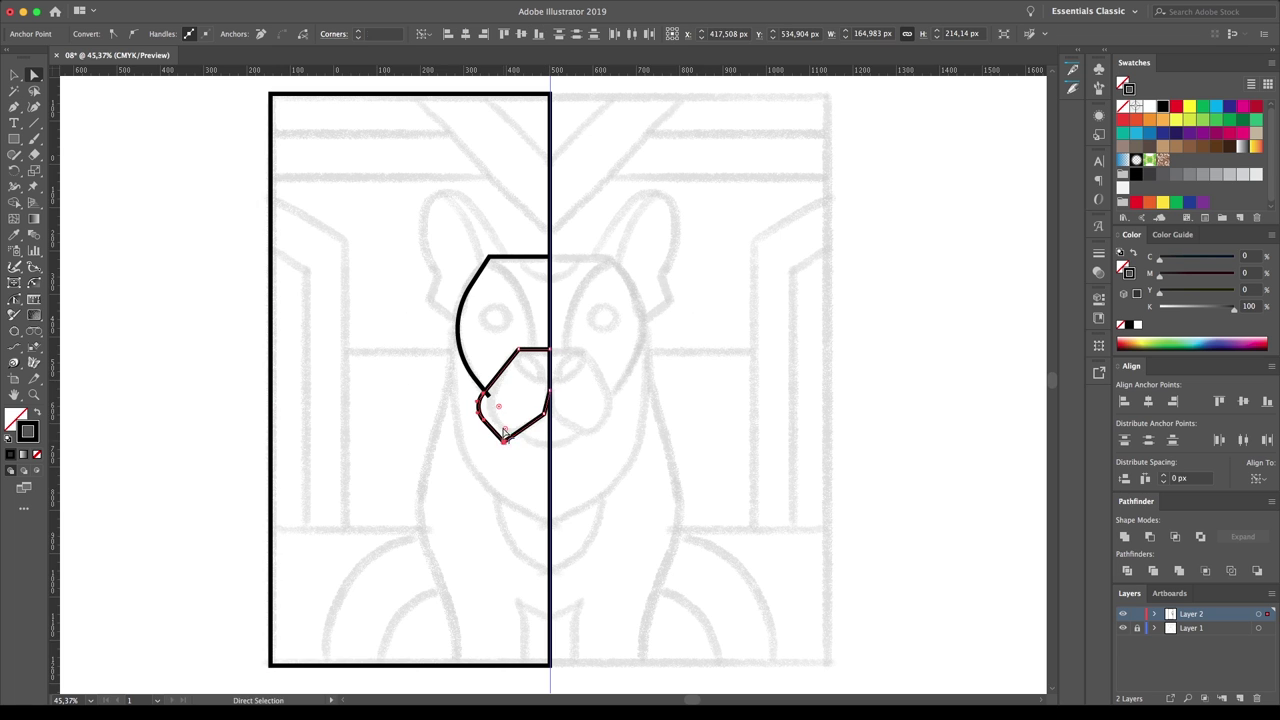
{"action": "left_click", "coordinate": [63, 149]}
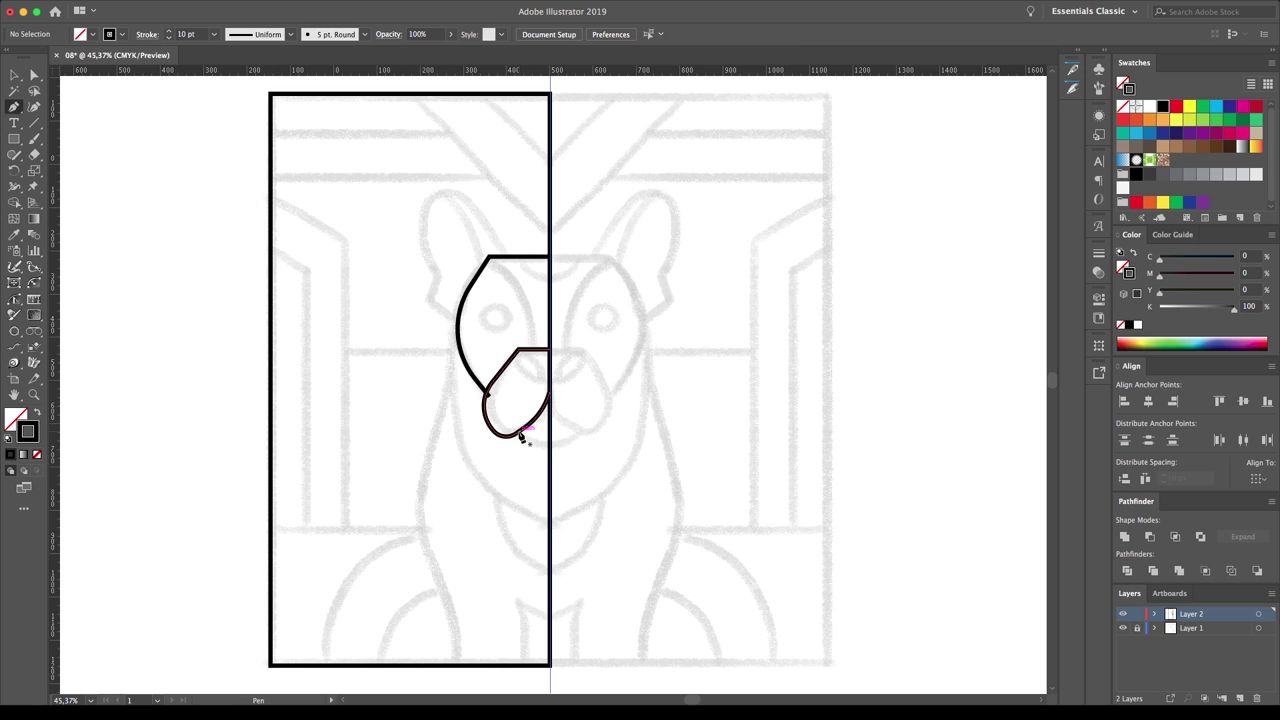
Step: Draw a mouth circle on the centre line and cut away its right half
{"action": "left_click_drag", "start_coordinate": [548, 430], "coordinate": [571, 434]}
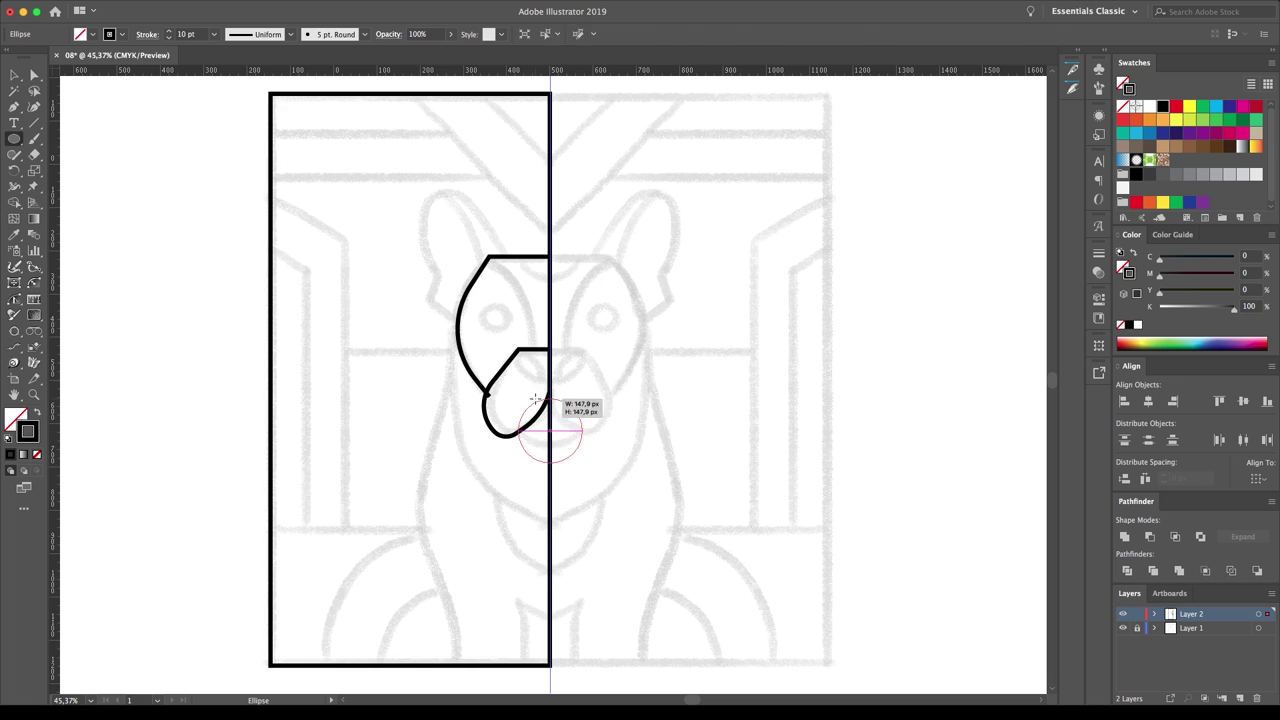
{"action": "key", "text": "v"}
{"action": "left_click_drag", "start_coordinate": [549, 378], "coordinate": [549, 357]}
{"action": "key", "text": "c"}
{"action": "left_click", "coordinate": [548, 357]}
{"action": "key", "text": "Delete"}
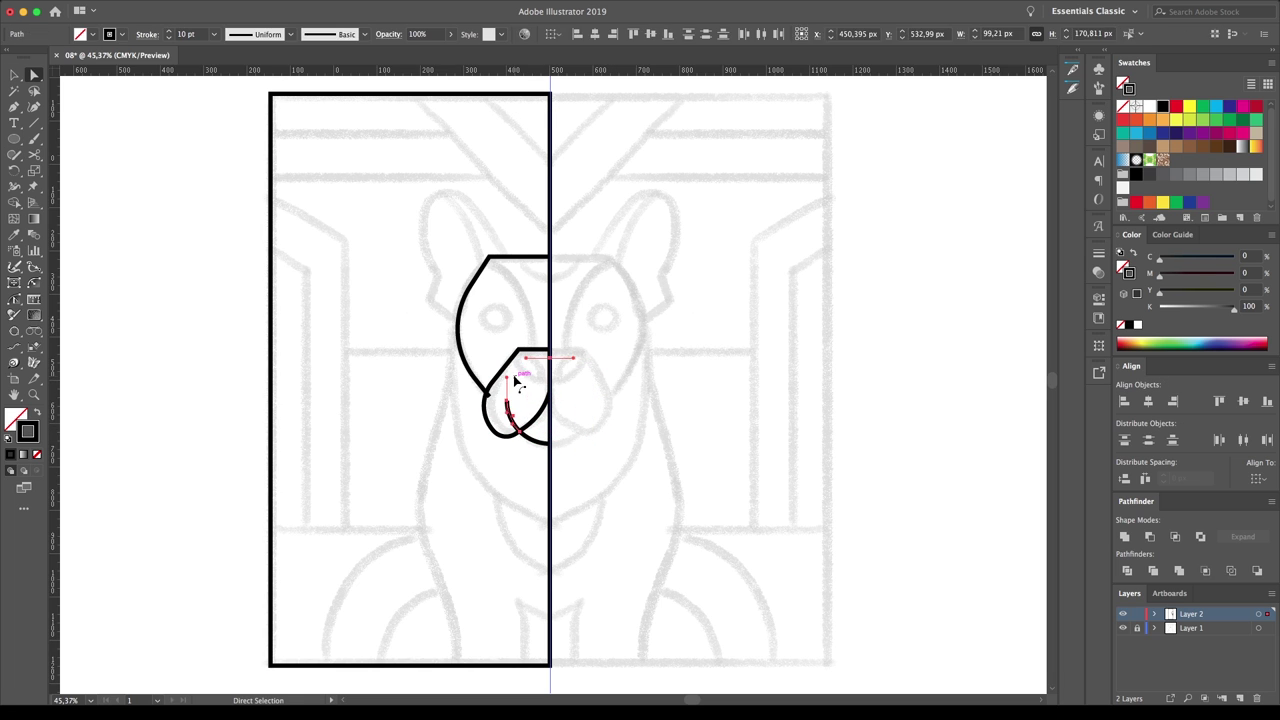
{"action": "key", "text": "a"}
{"action": "left_click", "coordinate": [80, 198]}
Step: Trace the neck and body outline from the head down to the artboard bottom
{"action": "left_click", "coordinate": [457, 320]}
{"action": "left_click", "coordinate": [404, 527]}
{"action": "left_click", "coordinate": [461, 620]}
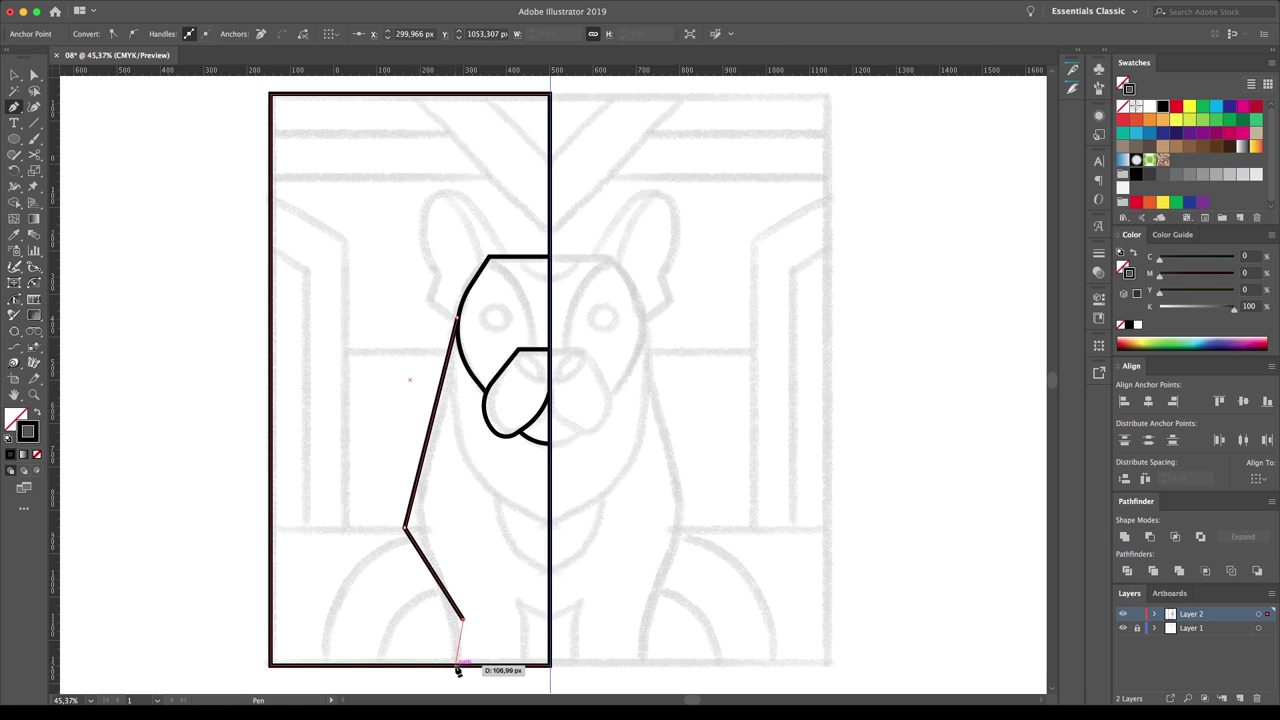
{"action": "left_click", "coordinate": [457, 665]}
{"action": "key", "text": "a"}
Step: Draw the chest line from cheek to centre line with a rounded corner
{"action": "left_click", "coordinate": [457, 330]}
{"action": "left_click", "coordinate": [455, 452]}
{"action": "left_click", "coordinate": [548, 530]}
{"action": "key", "text": "a"}
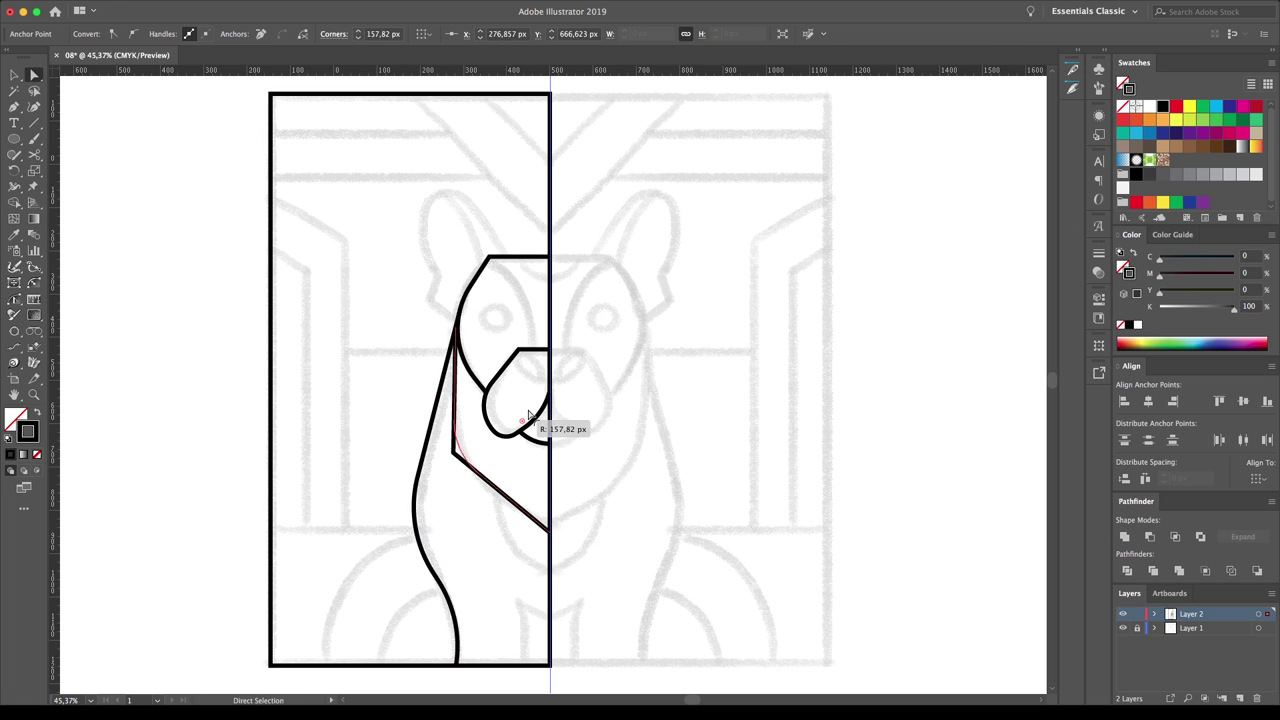
{"action": "left_click_drag", "start_coordinate": [481, 447], "coordinate": [500, 438]}
{"action": "key", "text": "v"}
{"action": "key", "text": "ctrl+shift+a"}
Step: Add a curved line from the chest outline to the centre line
{"action": "left_click", "coordinate": [491, 485]}
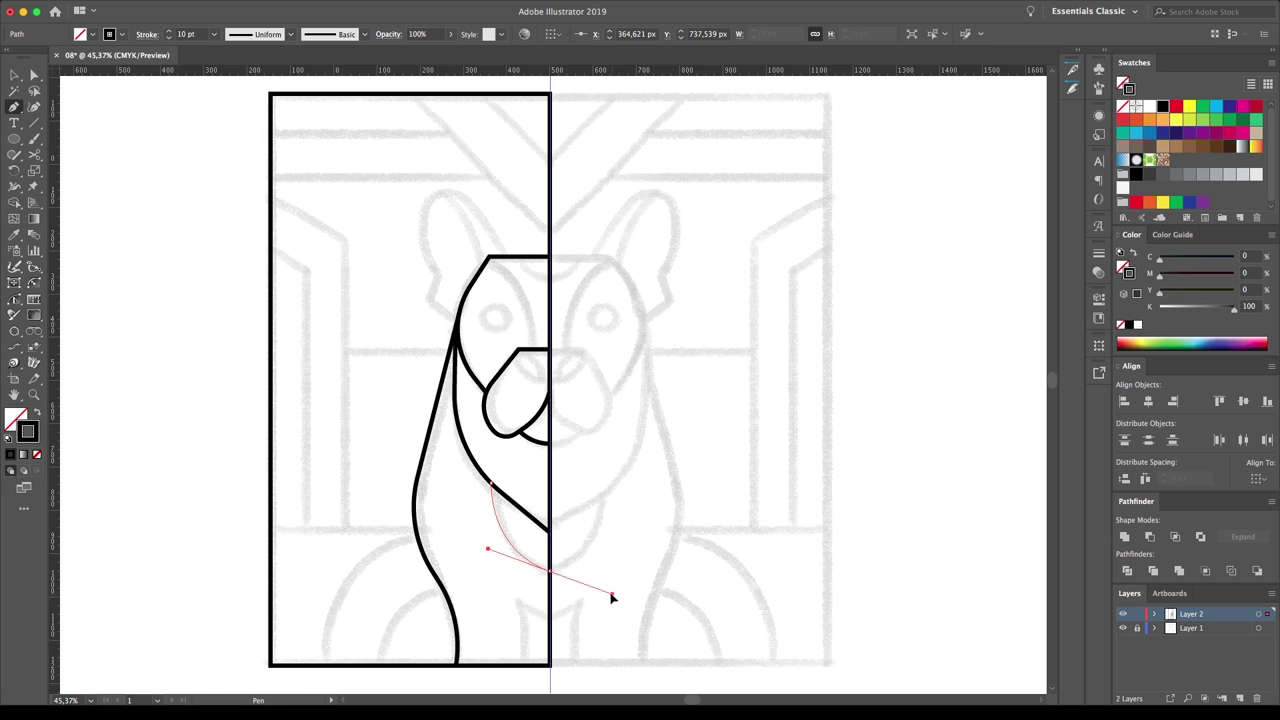
{"action": "left_click", "coordinate": [550, 572]}
{"action": "key", "text": "v"}
{"action": "key", "text": "ctrl+shift+a"}
Step: Draw the nose path to the centre line and round its sharp corner
{"action": "left_click_drag", "start_coordinate": [14, 138], "coordinate": [60, 168]}
{"action": "left_click", "coordinate": [517, 350]}
{"action": "left_click", "coordinate": [522, 380]}
{"action": "left_click", "coordinate": [548, 380]}
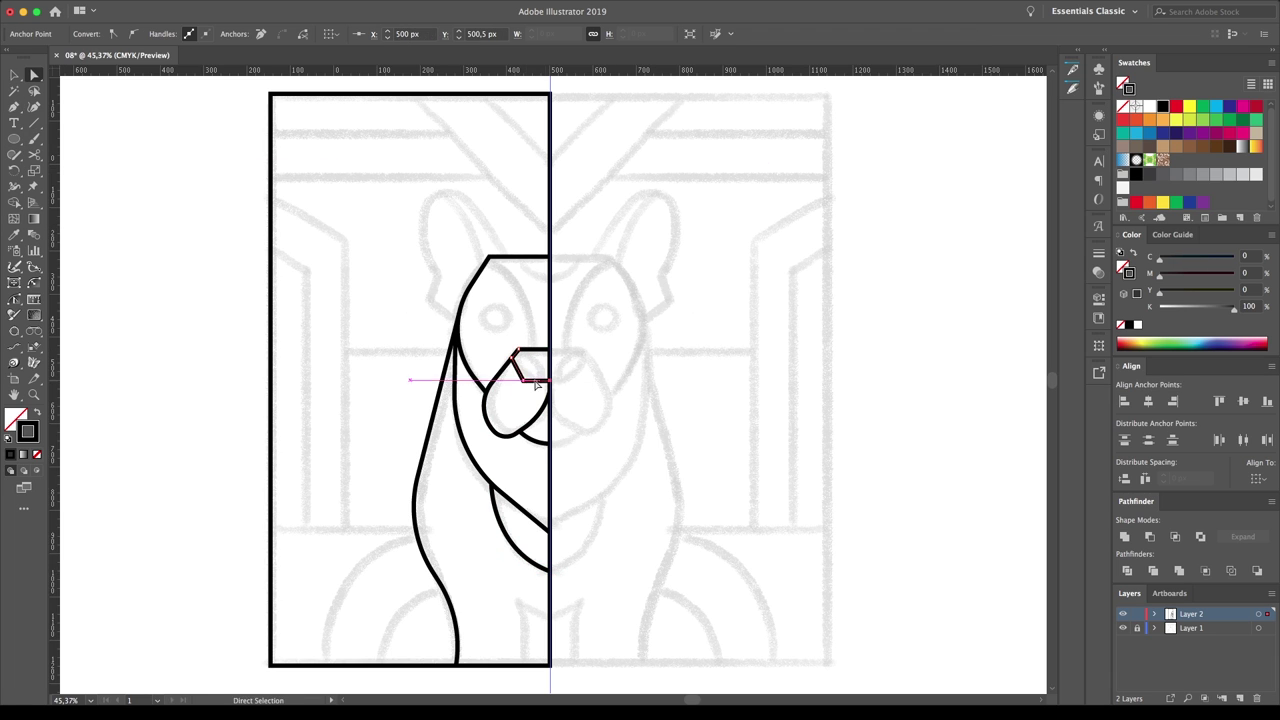
{"action": "left_click_drag", "start_coordinate": [535, 384], "coordinate": [591, 314]}
{"action": "key", "text": "ctrl+shift+a"}
Step: Draw a large trial circle around the figure, then delete it
{"action": "key", "text": "v"}
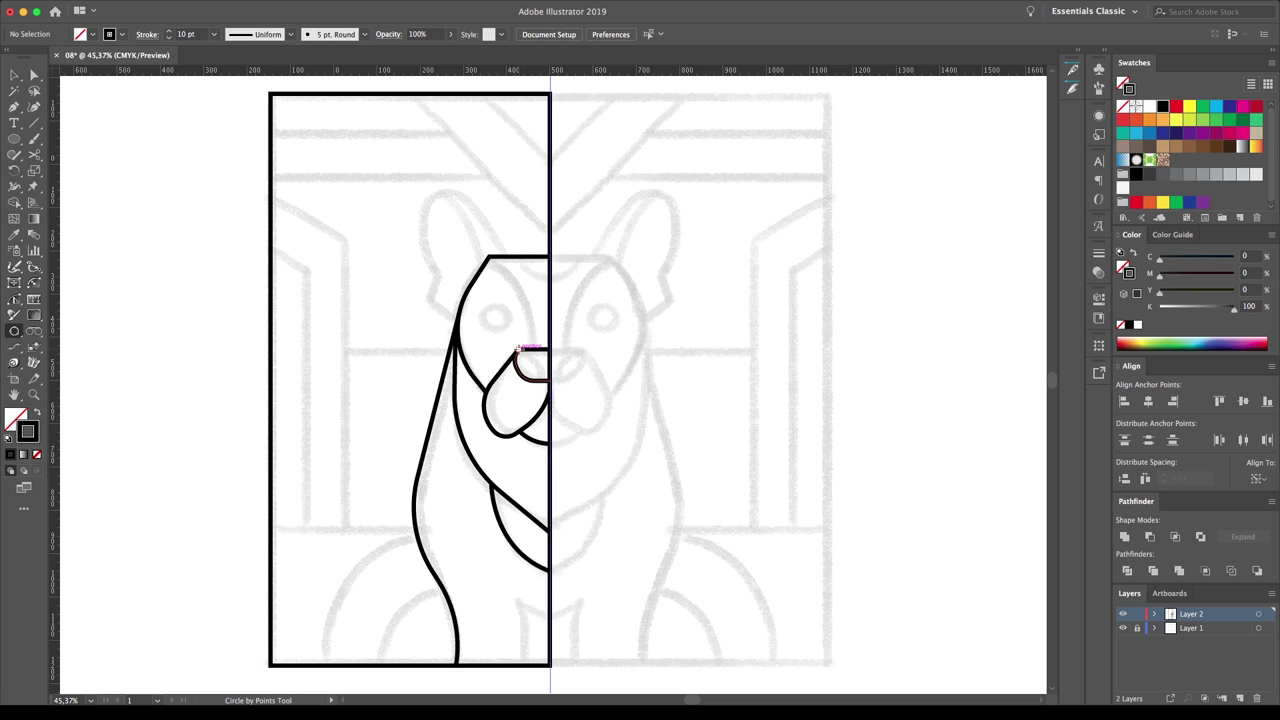
{"action": "left_click_drag", "start_coordinate": [517, 348], "coordinate": [550, 410]}
{"action": "key", "text": "c"}
{"action": "left_click", "coordinate": [578, 470]}
{"action": "key", "text": "Return"}
{"action": "key", "text": "v"}
{"action": "key", "text": "Delete"}
Step: Discard a trial circle over the head and draw the small eye circle
{"action": "left_click_drag", "start_coordinate": [487, 255], "coordinate": [400, 349]}
{"action": "key", "text": "c"}
{"action": "left_click", "coordinate": [430, 246]}
{"action": "key", "text": "Delete"}
{"action": "key", "text": "Delete"}
{"action": "key", "text": "a"}
{"action": "left_click_drag", "start_coordinate": [494, 315], "coordinate": [507, 328]}
{"action": "key", "text": "v"}
{"action": "left_click", "coordinate": [150, 170]}
Step: Draw the ear outline from the head's top corner and curve its left edge
{"action": "left_click", "coordinate": [507, 256]}
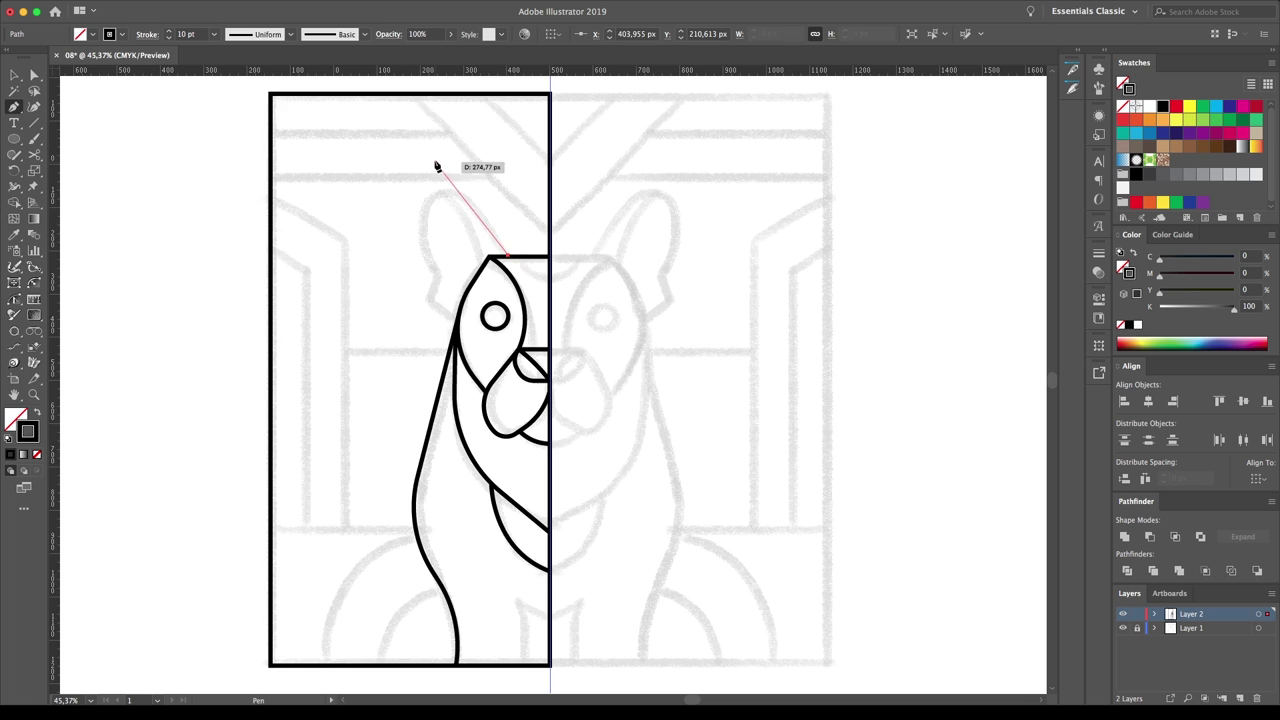
{"action": "left_click", "coordinate": [440, 196]}
{"action": "left_click", "coordinate": [427, 303]}
{"action": "left_click", "coordinate": [457, 318]}
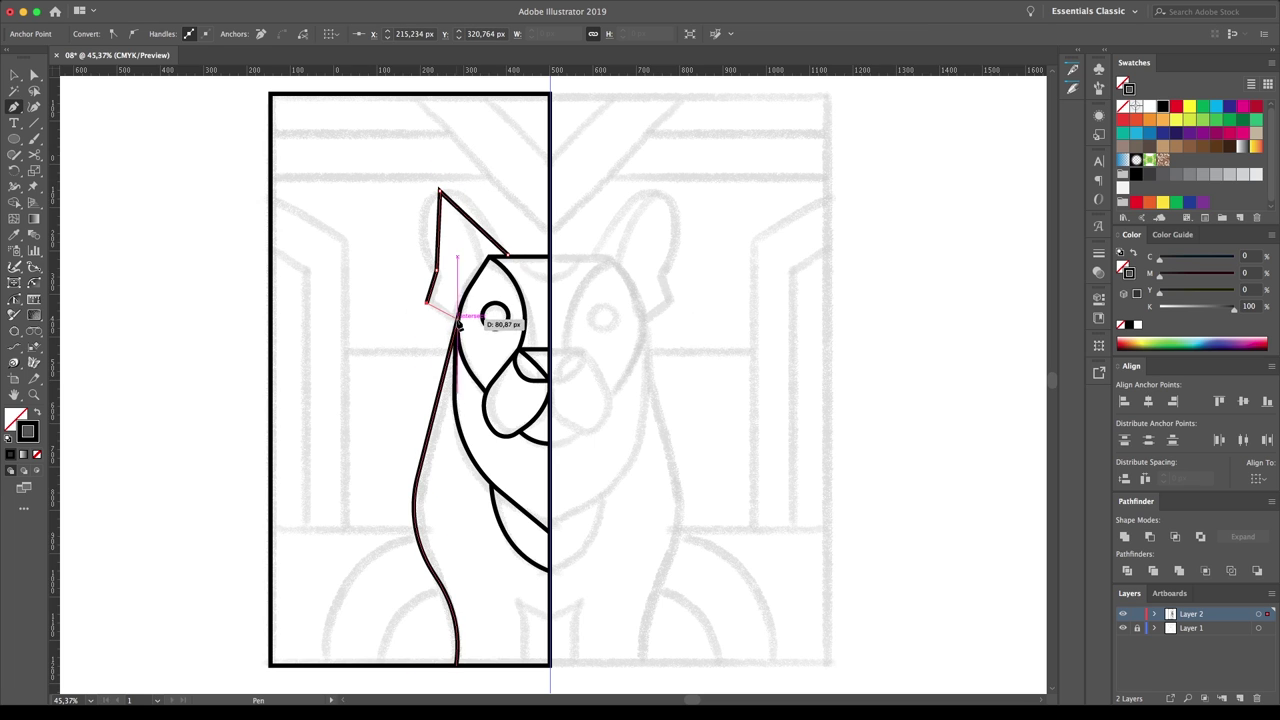
{"action": "mouse_move", "coordinate": [439, 232]}
{"action": "left_mouse_down"}
{"action": "mouse_move", "coordinate": [424, 226]}
{"action": "mouse_move", "coordinate": [443, 200]}
{"action": "left_mouse_up"}
{"action": "key", "text": "a"}
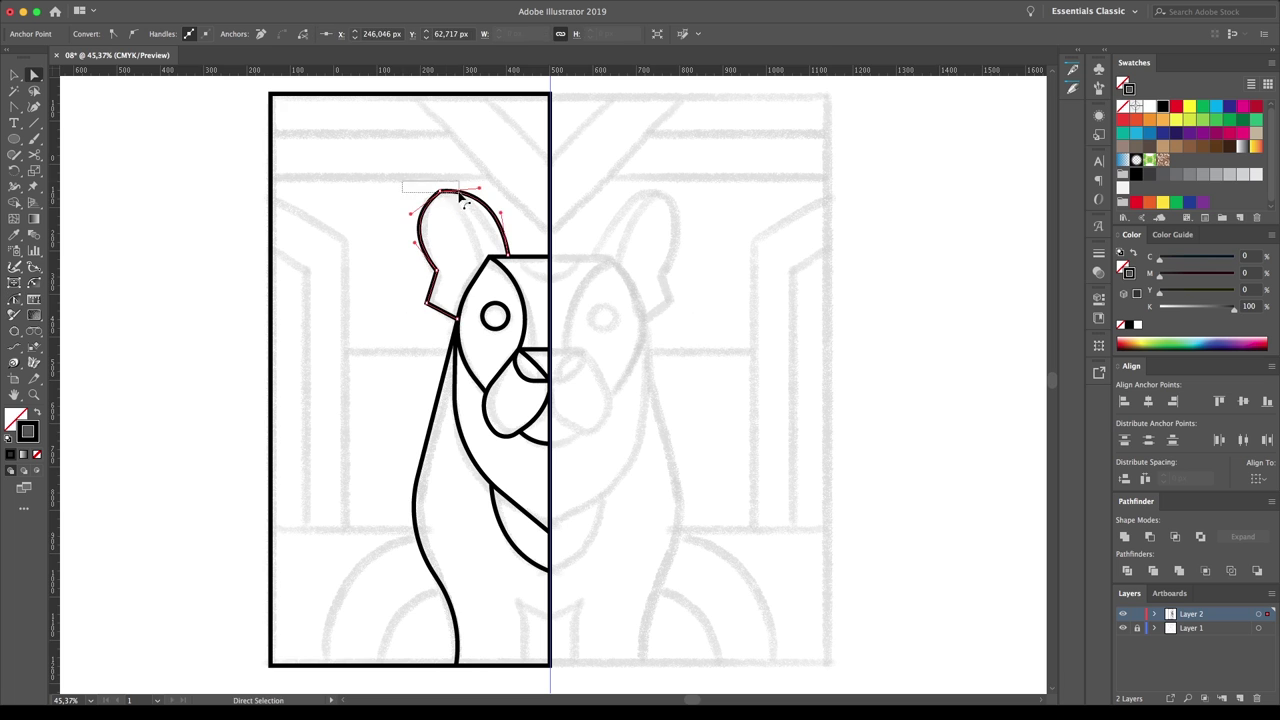
{"action": "key", "text": "v"}
{"action": "left_click", "coordinate": [395, 268]}
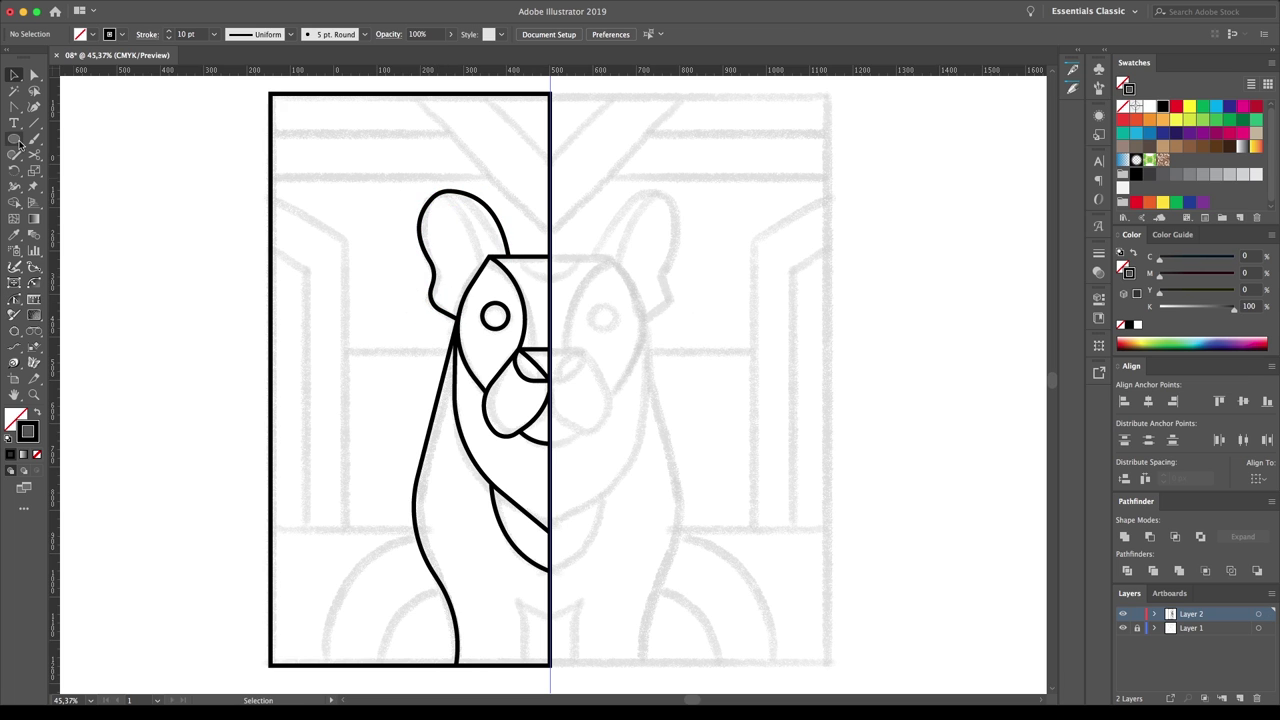
Step: Remove a trial circle and delete the inner diagonal ear line
{"action": "left_click", "coordinate": [441, 190]}
{"action": "left_click", "coordinate": [490, 258]}
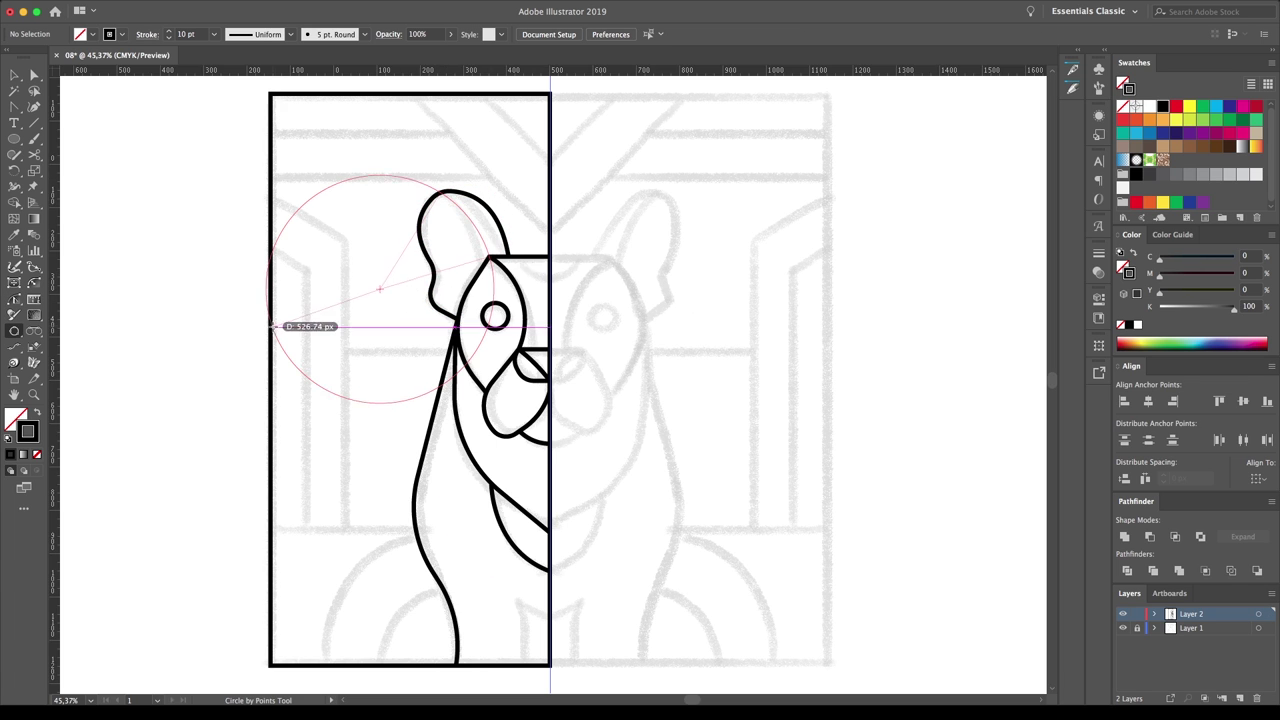
{"action": "left_click", "coordinate": [268, 300]}
{"action": "key", "text": "c"}
{"action": "left_click", "coordinate": [441, 190]}
{"action": "key", "text": "Delete"}
{"action": "key", "text": "a"}
{"action": "left_click", "coordinate": [503, 262]}
{"action": "key", "text": "Delete"}
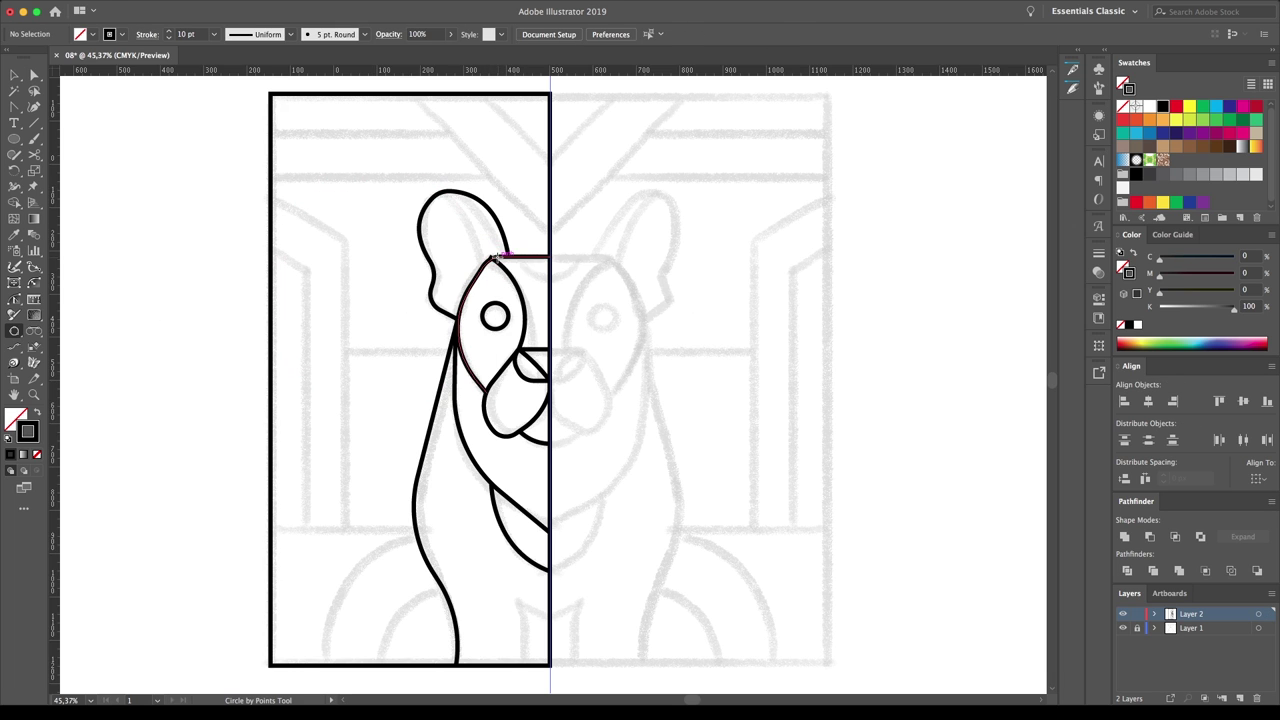
Step: Round the ear using a circle cut at the ear corner, deleting leftover arcs
{"action": "left_click", "coordinate": [490, 258]}
{"action": "key", "text": "l"}
{"action": "left_click_drag", "start_coordinate": [447, 190], "coordinate": [498, 438]}
{"action": "key", "text": "c"}
{"action": "left_click", "coordinate": [490, 258]}
{"action": "key", "text": "Delete"}
{"action": "scroll", "coordinate": [490, 258], "scroll_direction": "up", "scroll_amount": 5}
{"action": "left_click", "coordinate": [662, 390]}
{"action": "key", "text": "Delete"}
{"action": "key", "text": "ctrl+minus"}
{"action": "key", "text": "ctrl+minus"}
{"action": "key", "text": "ctrl+minus"}
Step: Draw a straight inner-ear line from the ear into the head
{"action": "left_click", "coordinate": [16, 112]}
{"action": "left_click", "coordinate": [70, 106]}
{"action": "left_click", "coordinate": [465, 261]}
{"action": "left_click", "coordinate": [540, 400]}
{"action": "key", "text": "c"}
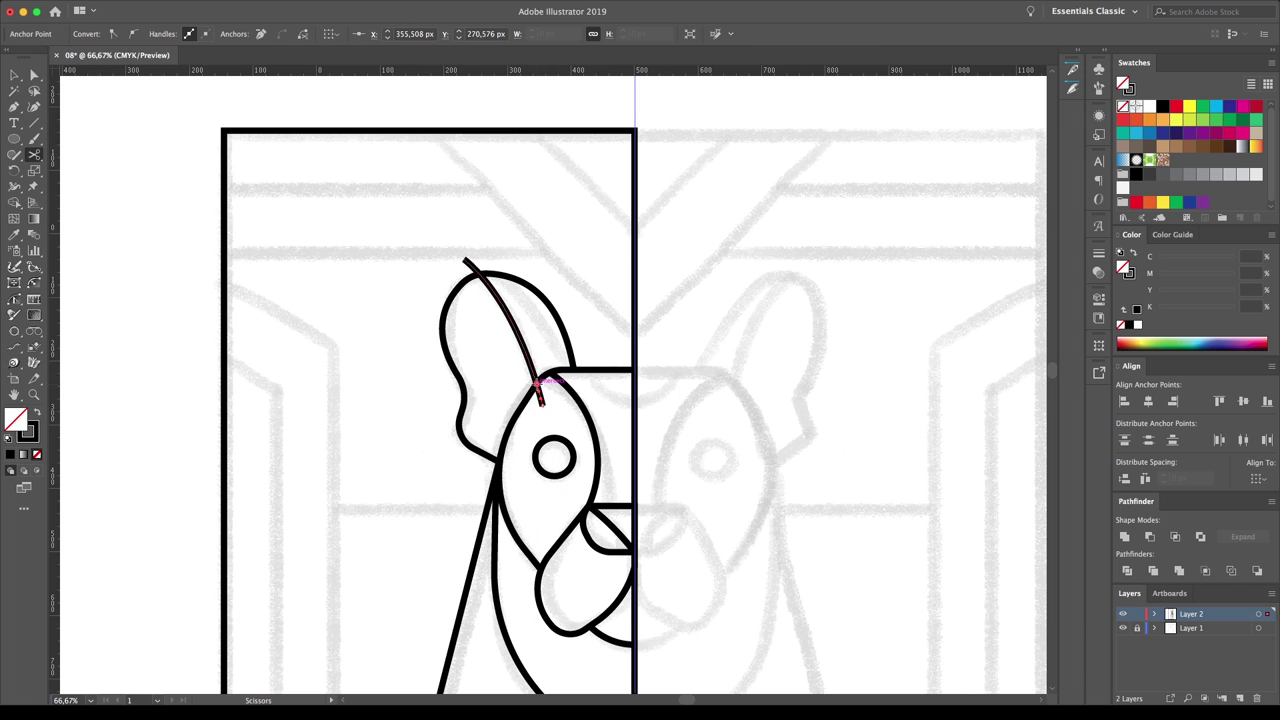
{"action": "key", "text": "a"}
{"action": "key", "text": "ctrl+shift+a"}
{"action": "key", "text": "ctrl+minus"}
{"action": "key", "text": "ctrl+minus"}
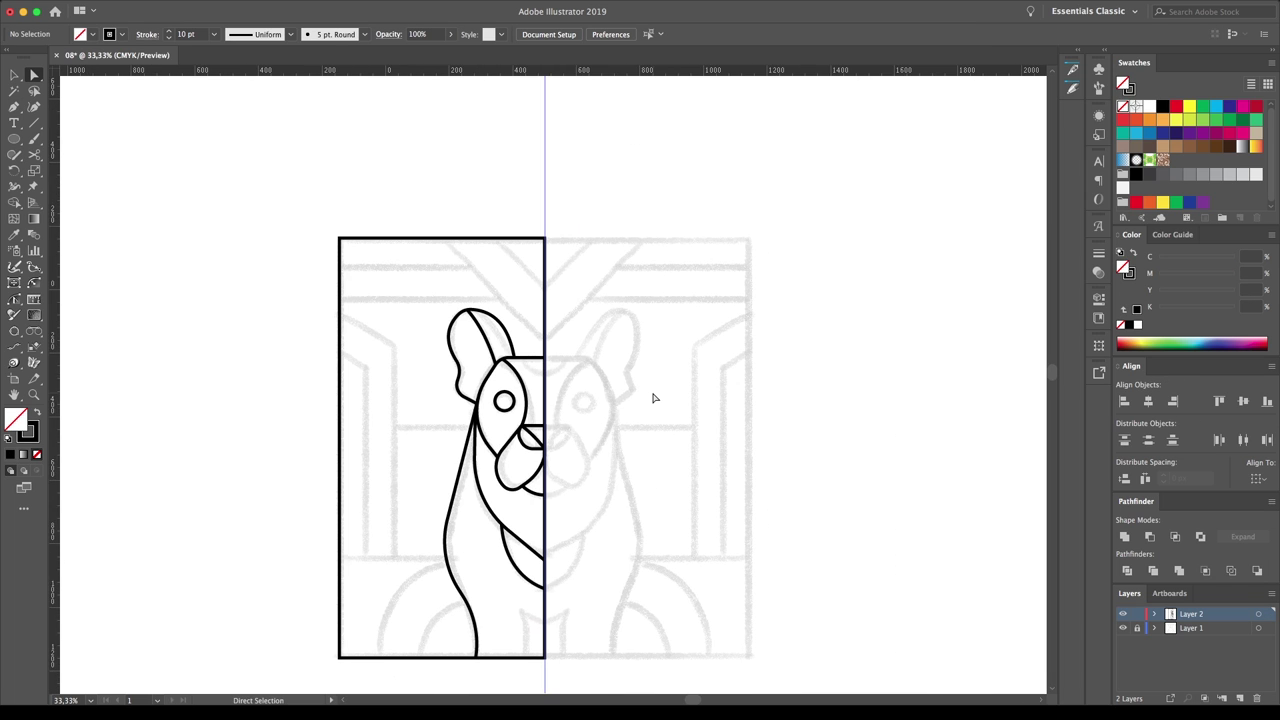
Step: Undo a trial lower-body circle, then set all artwork strokes to 15 pt
{"action": "left_click", "coordinate": [20, 133]}
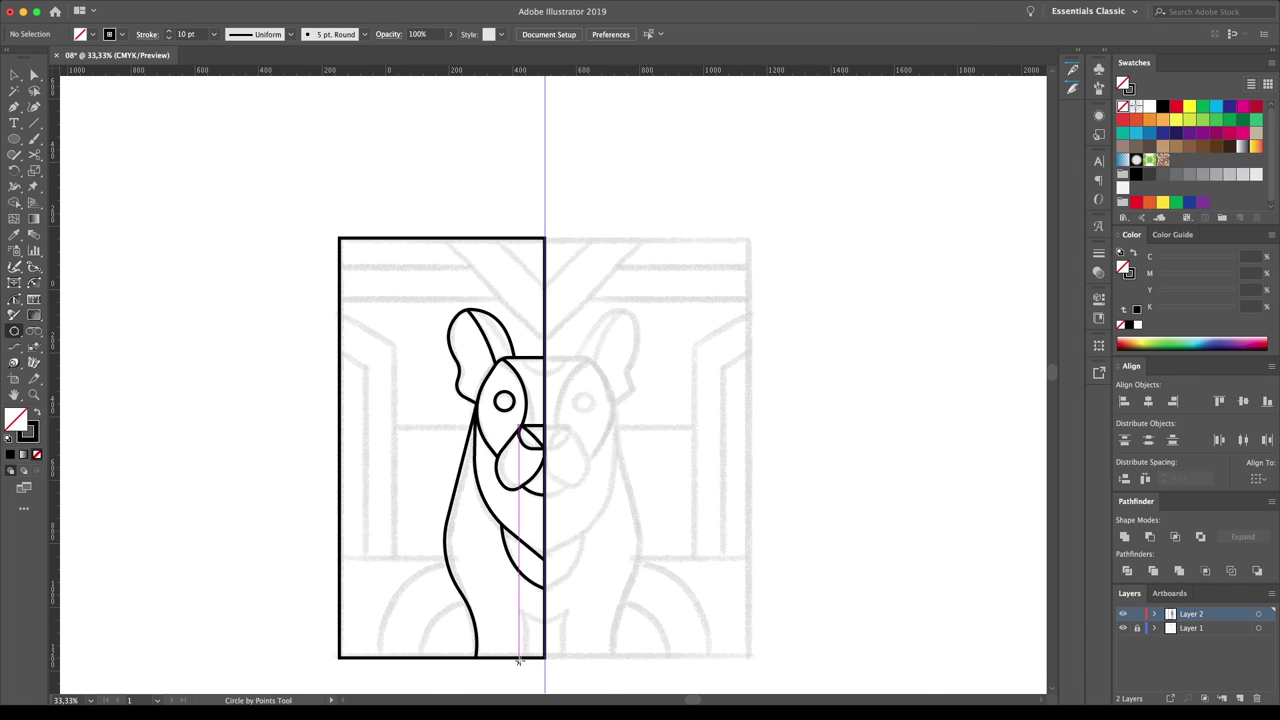
{"action": "left_click", "coordinate": [530, 615]}
{"action": "left_click", "coordinate": [530, 615]}
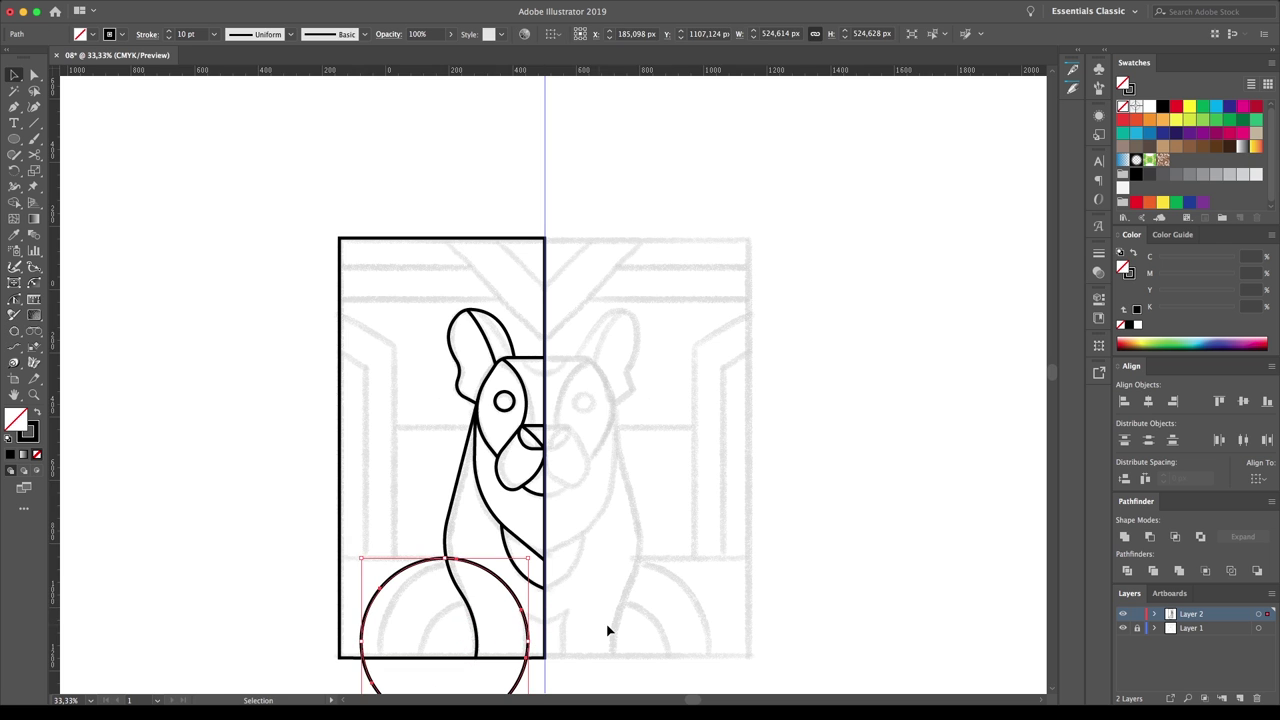
{"action": "key", "text": "a"}
{"action": "key", "text": "ctrl+z"}
{"action": "key", "text": "ctrl+a"}
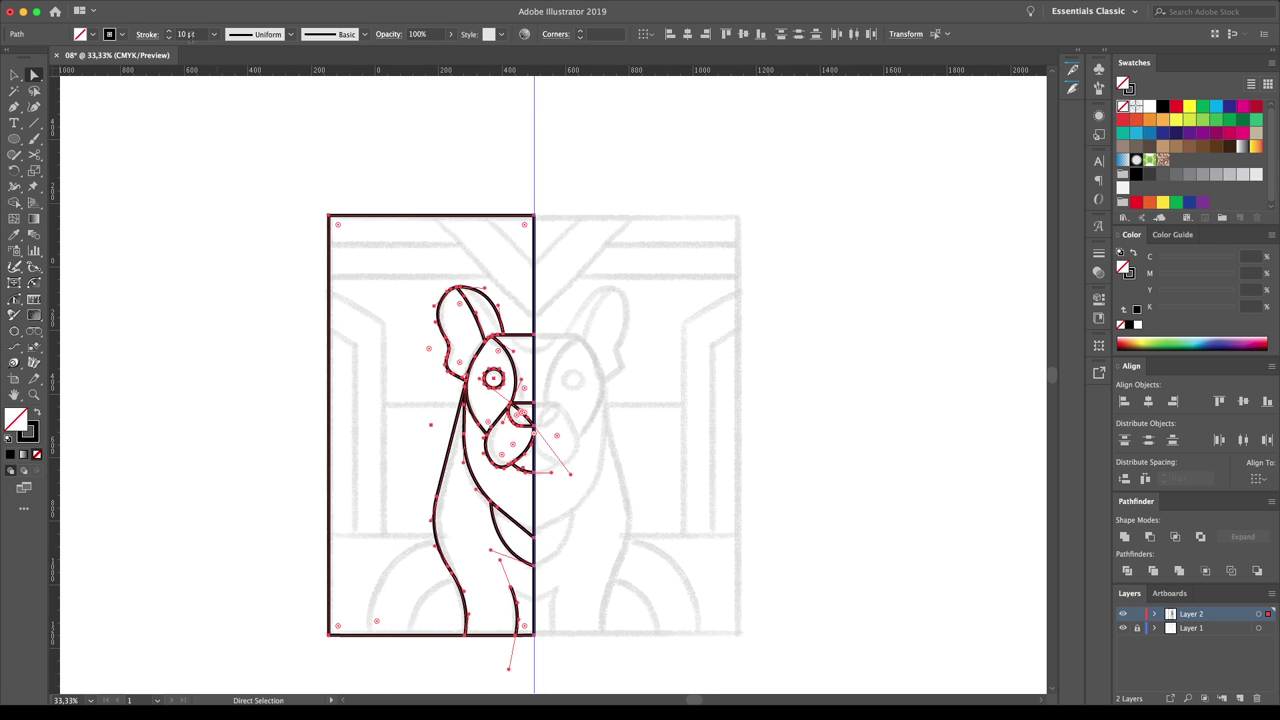
{"action": "key", "text": "ctrl+shift+a"}
{"action": "key", "text": "ctrl+plus"}
{"action": "key", "text": "ctrl+minus"}
{"action": "left_click_drag", "start_coordinate": [14, 138], "coordinate": [75, 140]}
Step: Draw a diamond above the frame's centre and offset it twice by 50 px into three nested outlines
{"action": "mouse_move", "coordinate": [480, 245]}
{"action": "left_mouse_down"}
{"action": "mouse_move", "coordinate": [581, 146]}
{"action": "mouse_move", "coordinate": [593, 196]}
{"action": "left_mouse_up"}
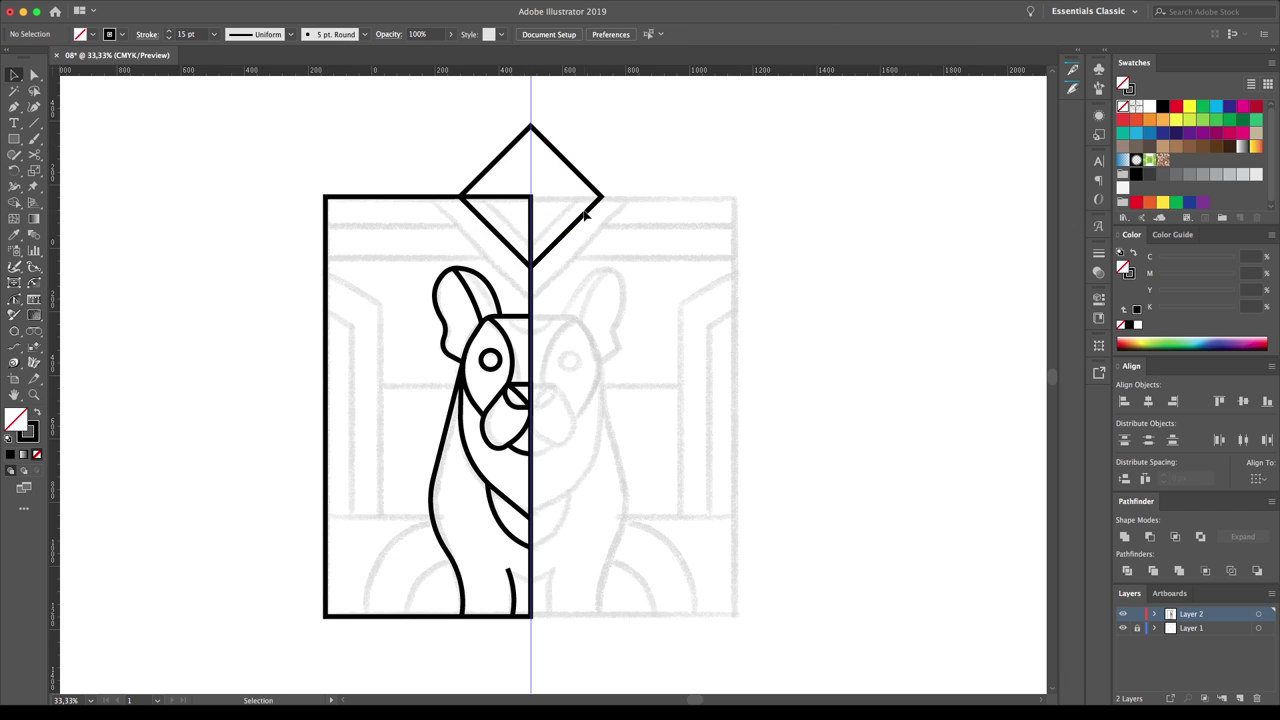
{"action": "left_click_drag", "start_coordinate": [538, 268], "coordinate": [545, 300]}
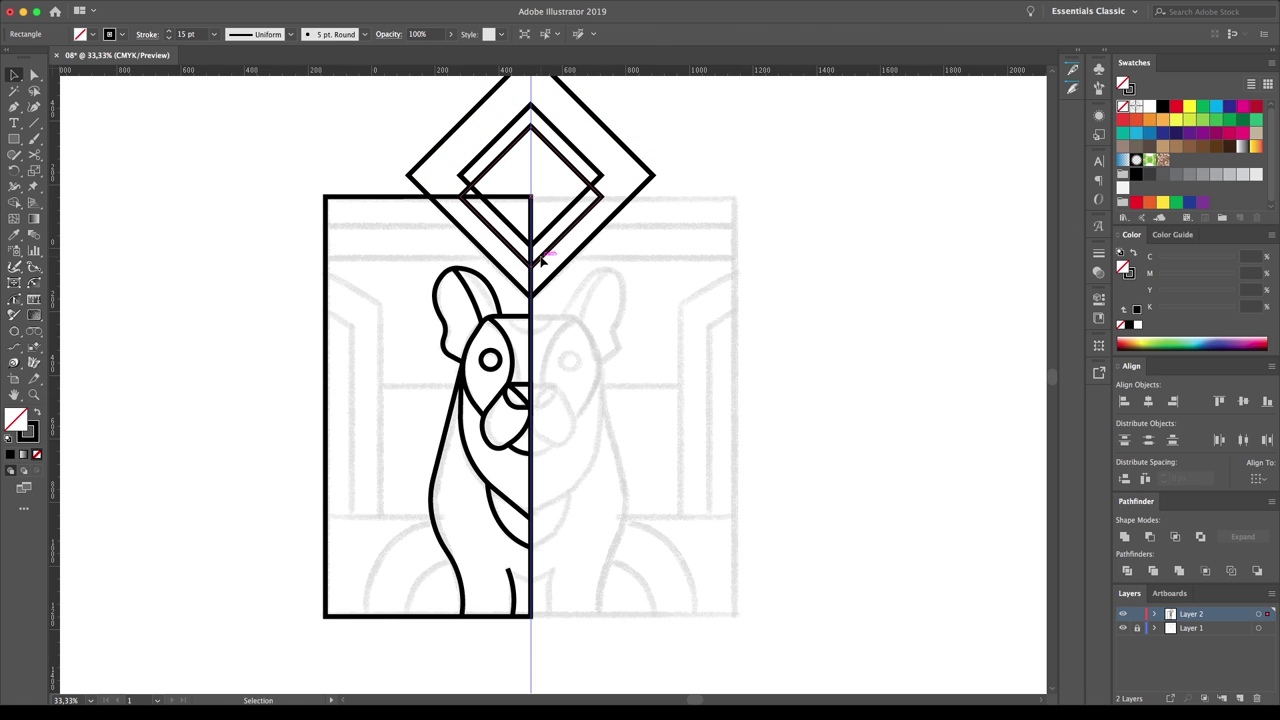
{"action": "key", "text": "ctrl+z"}
{"action": "left_click", "coordinate": [180, 0]}
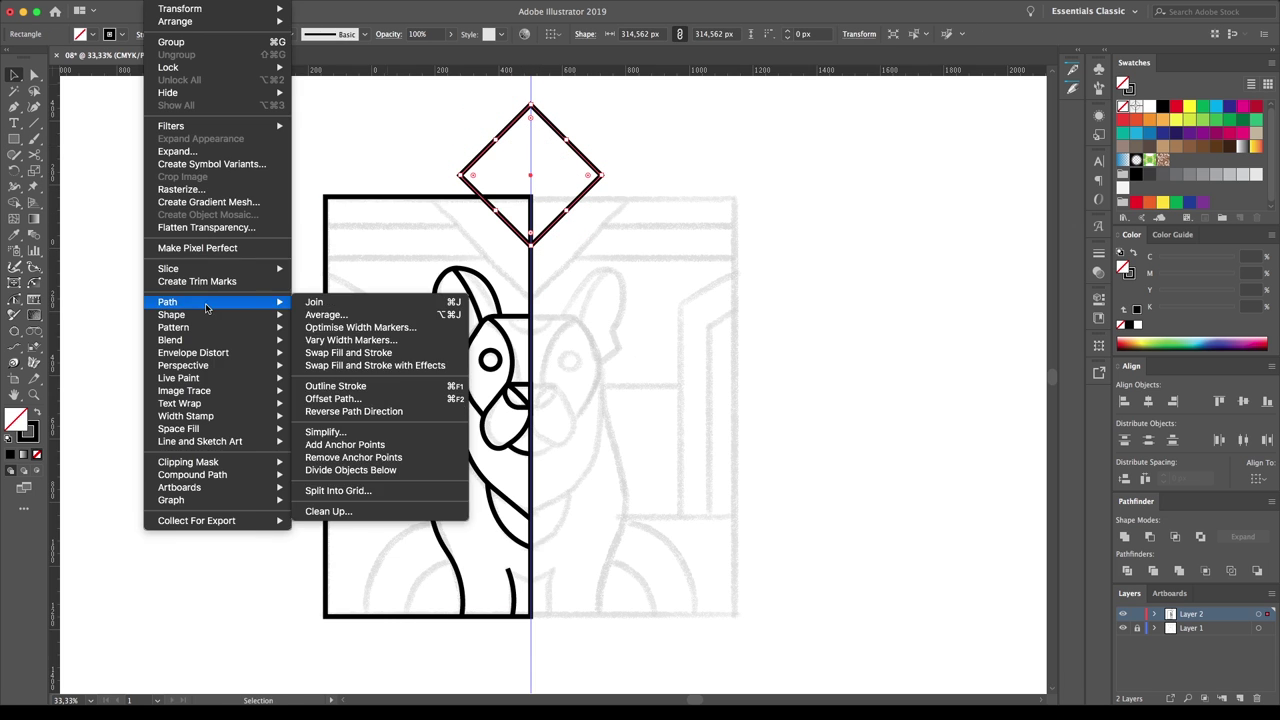
{"action": "left_click", "coordinate": [430, 405]}
{"action": "type", "text": "50"}
{"action": "key", "text": "Tab"}
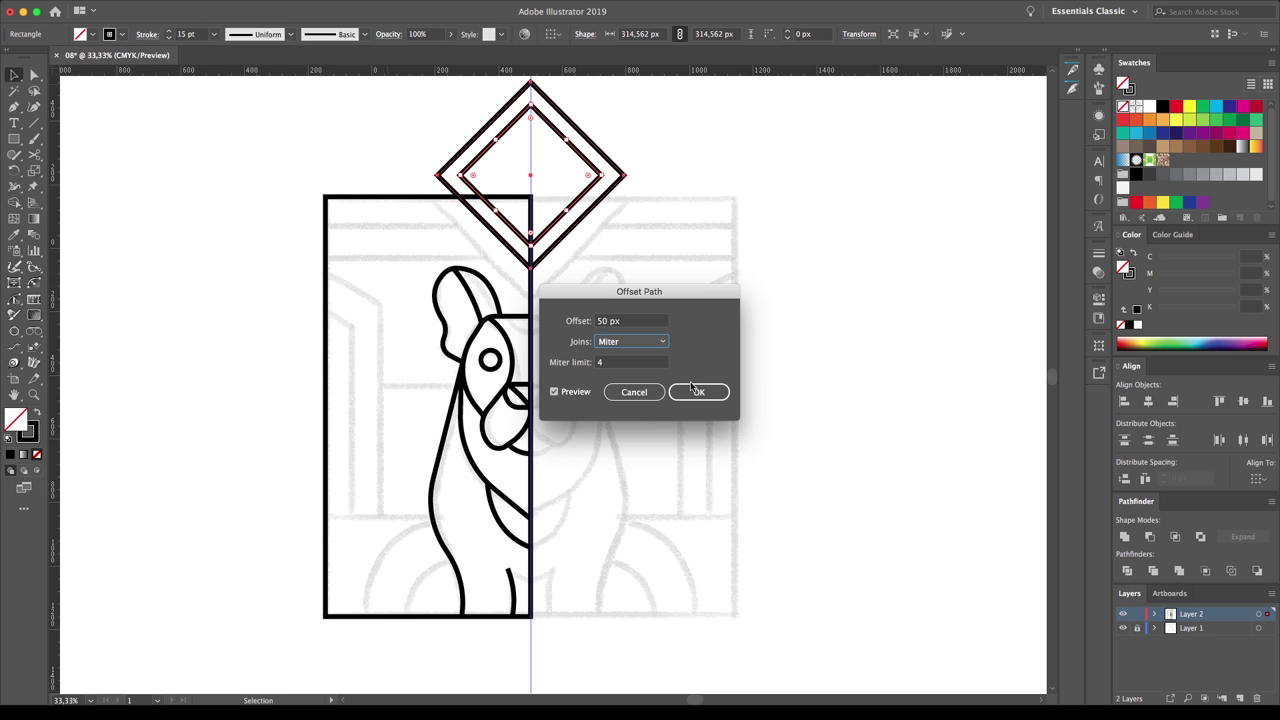
{"action": "left_click", "coordinate": [698, 391]}
{"action": "left_click", "coordinate": [180, 0]}
{"action": "left_click", "coordinate": [491, 334]}
Step: Add a vertical line and two horizontal bars across the frame top, snapped to the frame edge
{"action": "key", "text": "Return"}
{"action": "key", "text": "backslash"}
{"action": "left_click_drag", "start_coordinate": [447, 487], "coordinate": [447, 210]}
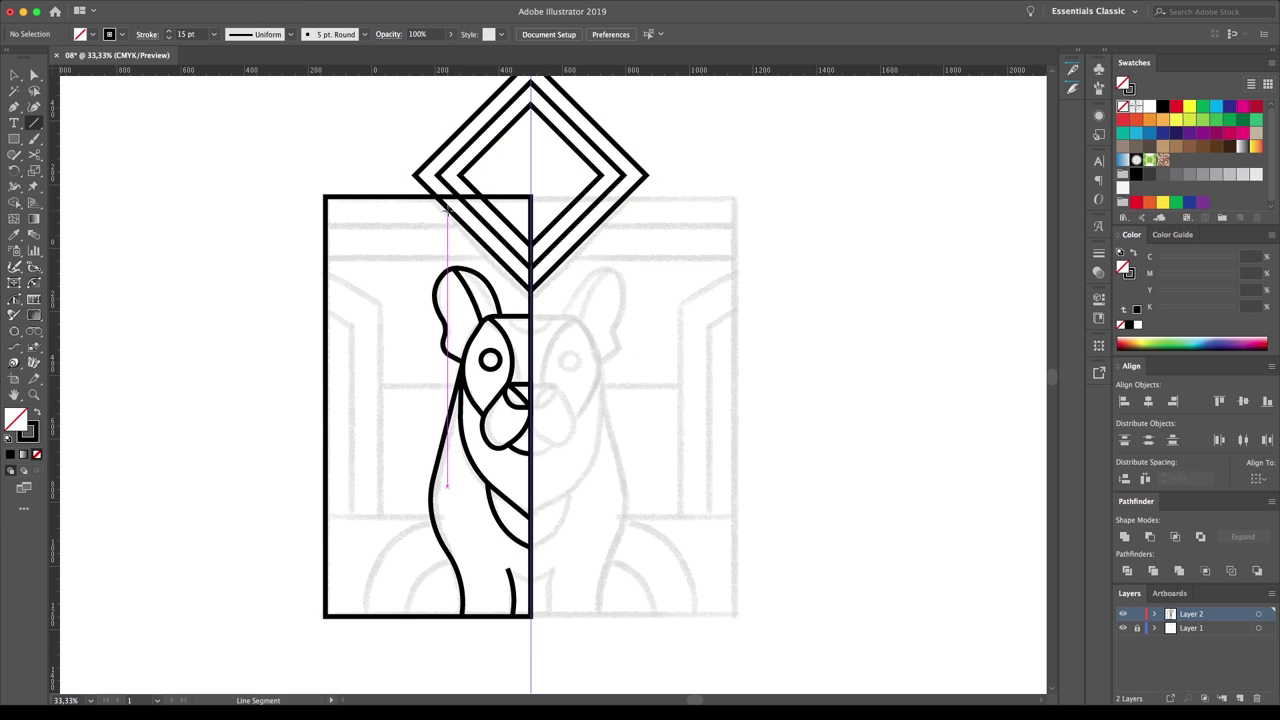
{"action": "left_click_drag", "start_coordinate": [314, 224], "coordinate": [530, 224]}
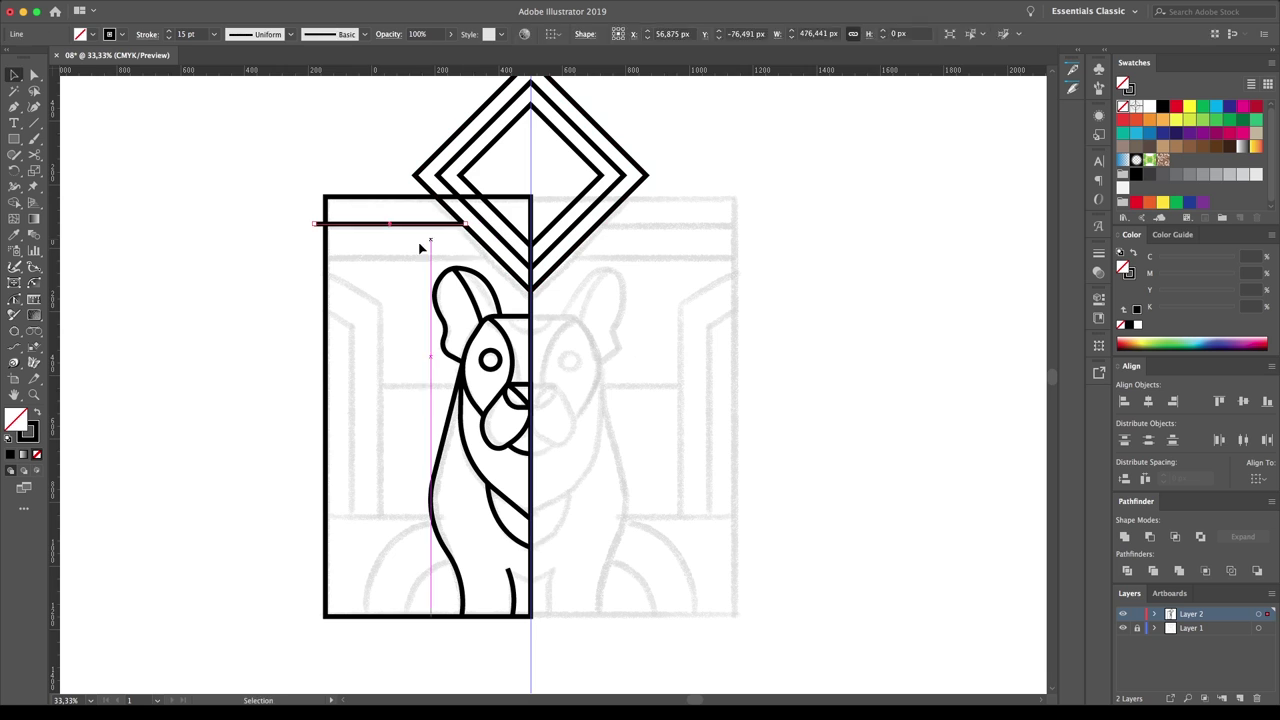
{"action": "left_click_drag", "start_coordinate": [314, 252], "coordinate": [484, 255]}
{"action": "mouse_move", "coordinate": [300, 210]}
{"action": "left_mouse_down"}
{"action": "mouse_move", "coordinate": [335, 265]}
{"action": "mouse_move", "coordinate": [324, 252]}
{"action": "left_mouse_up"}
{"action": "left_click", "coordinate": [200, 450]}
Step: Add a horizontal bar across the lower left snapped to the frame, and start a circle below
{"action": "left_click_drag", "start_coordinate": [311, 516], "coordinate": [432, 515]}
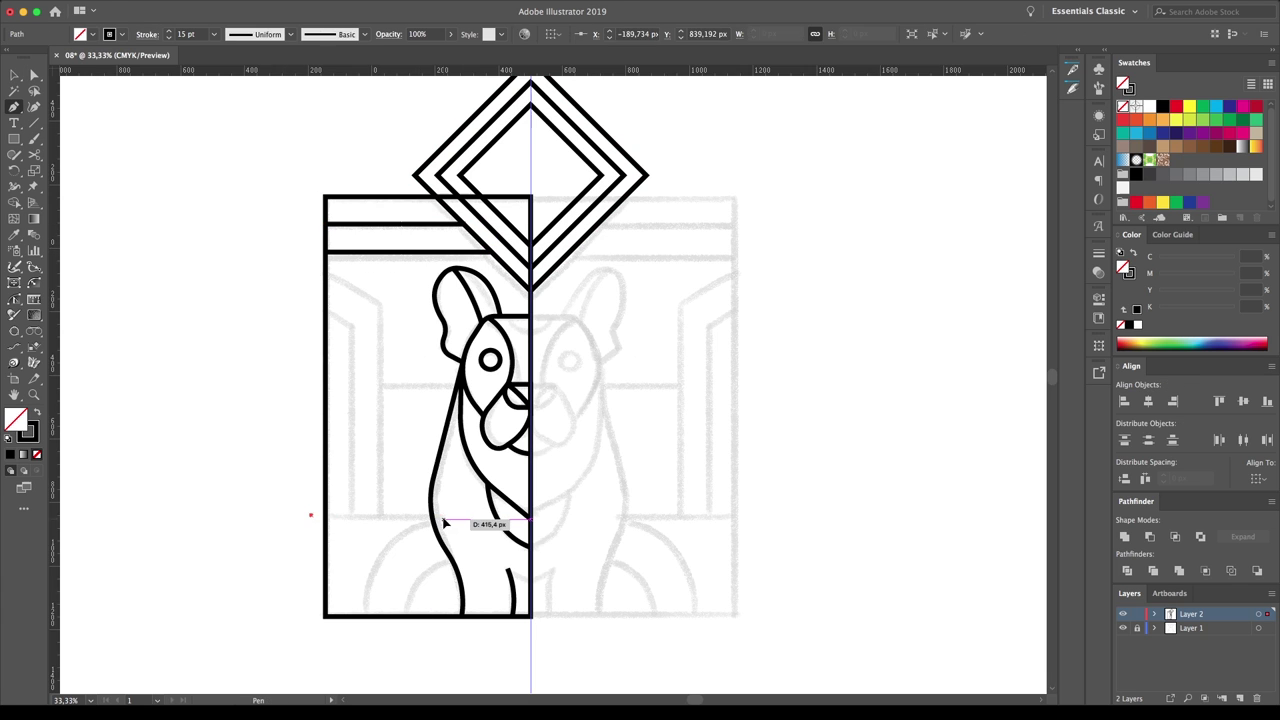
{"action": "key", "text": "a"}
{"action": "left_click_drag", "start_coordinate": [312, 516], "coordinate": [325, 516]}
{"action": "left_click", "coordinate": [280, 480]}
{"action": "scroll", "coordinate": [150, 320], "scroll_direction": "down", "scroll_amount": 1}
{"action": "left_click_drag", "start_coordinate": [8, 143], "coordinate": [45, 170]}
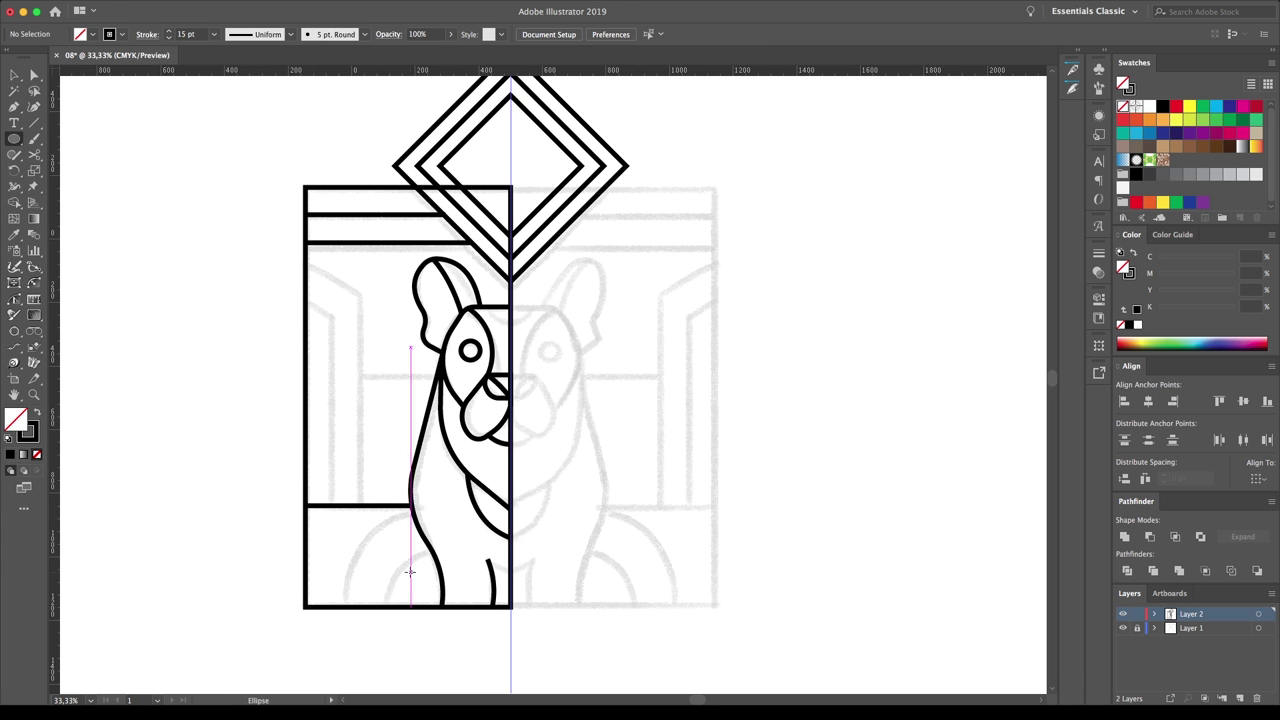
Step: Resize the circle, centre it on the centre line, and offset one ring around it
{"action": "left_click_drag", "start_coordinate": [340, 505], "coordinate": [470, 635]}
{"action": "key", "text": "v"}
{"action": "left_click_drag", "start_coordinate": [385, 532], "coordinate": [426, 570]}
{"action": "left_click", "coordinate": [160, 0]}
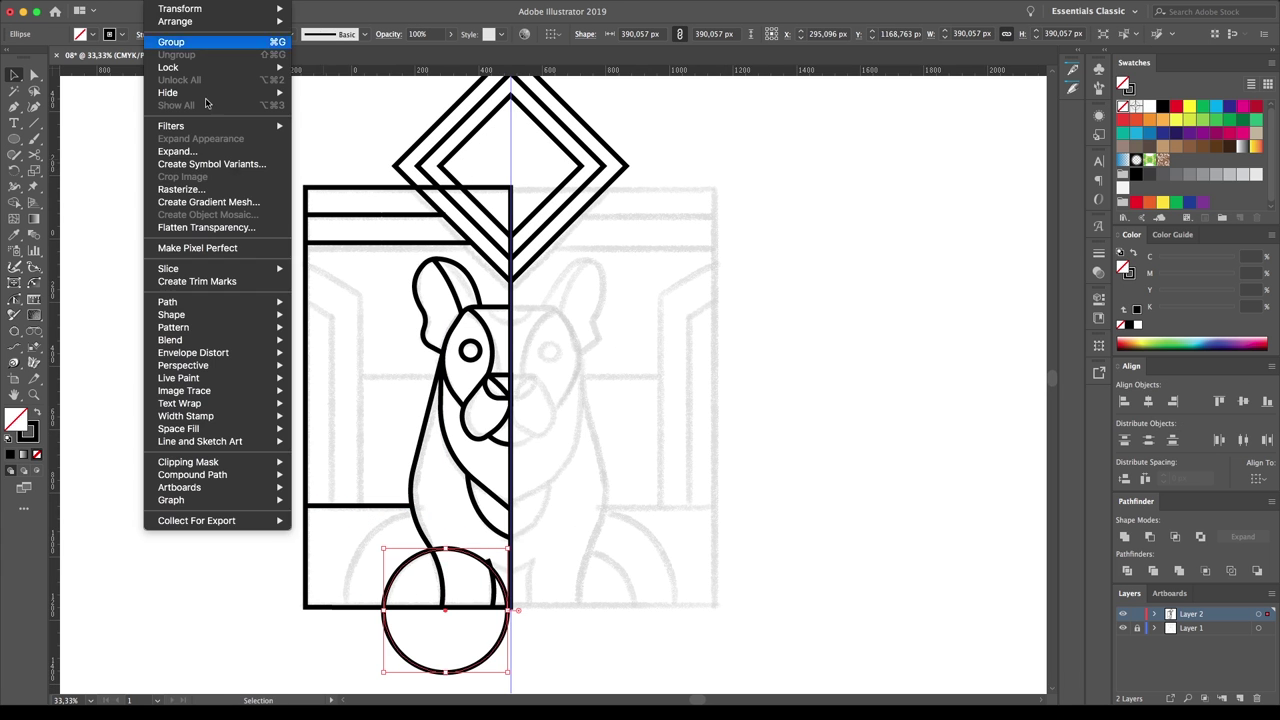
{"action": "left_click", "coordinate": [371, 402]}
{"action": "left_click", "coordinate": [700, 390]}
Step: Add two more offset rings so the circle becomes four concentric rings
{"action": "left_click", "coordinate": [160, 0]}
{"action": "mouse_move", "coordinate": [167, 301]}
{"action": "left_click", "coordinate": [333, 398]}
{"action": "left_click", "coordinate": [694, 391]}
{"action": "left_click", "coordinate": [160, 0]}
{"action": "left_click", "coordinate": [333, 398]}
{"action": "left_click", "coordinate": [699, 391]}
{"action": "left_click", "coordinate": [160, 0]}
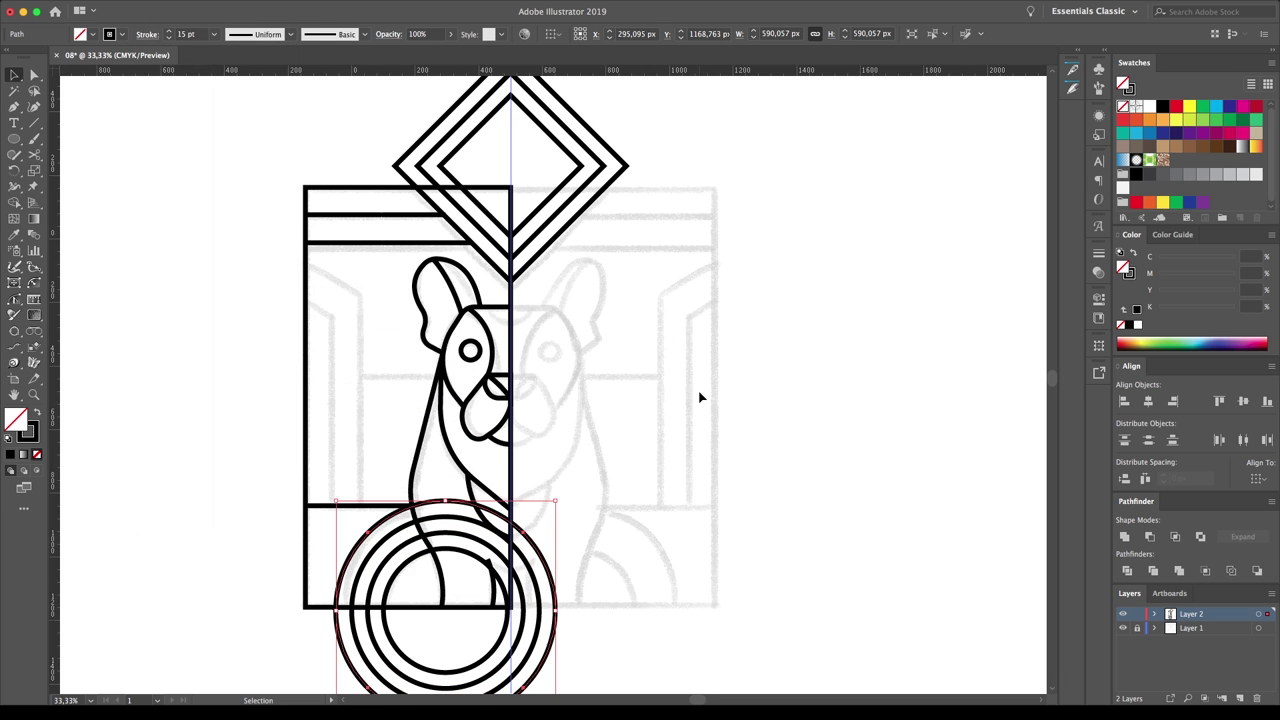
{"action": "left_click", "coordinate": [333, 398]}
{"action": "left_click", "coordinate": [699, 391]}
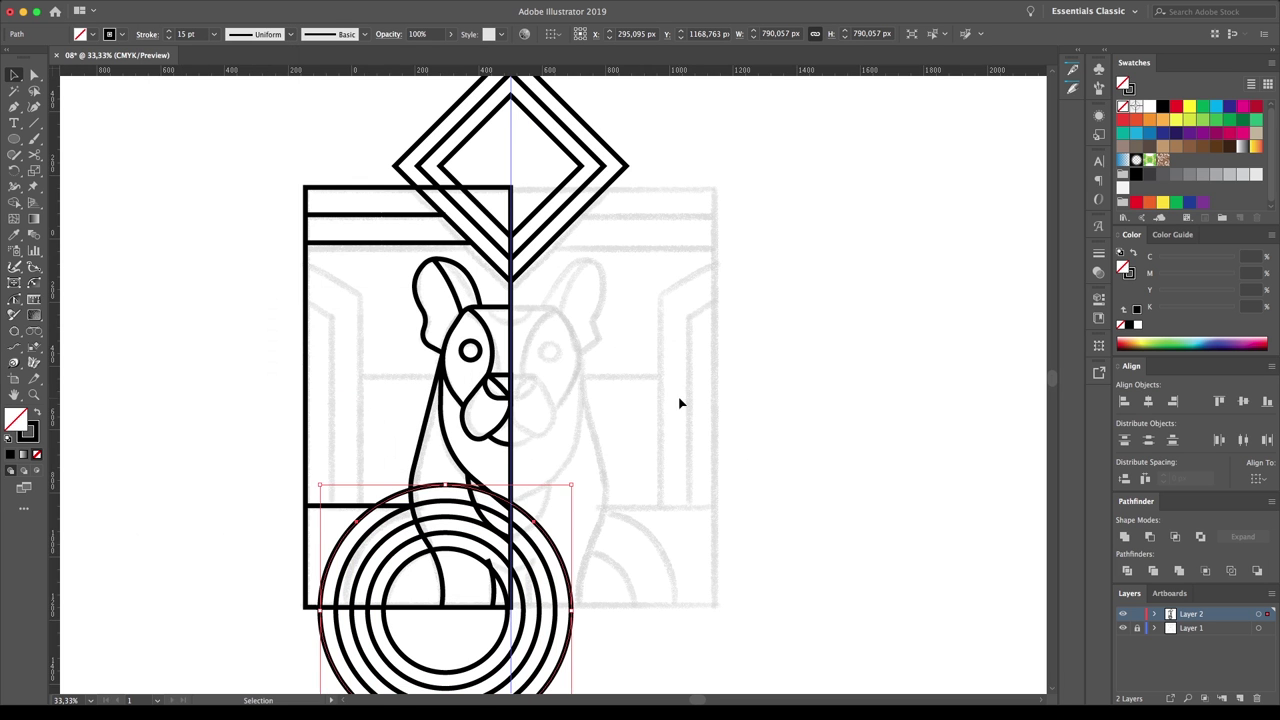
Step: Try deleting the bottom halves of the rings, then undo it
{"action": "key", "text": "a"}
{"action": "left_click_drag", "start_coordinate": [247, 585], "coordinate": [546, 693]}
{"action": "key", "text": "Delete"}
{"action": "key", "text": "v"}
{"action": "key", "text": "ctrl+z"}
Step: Trim the rings with Shape Builder so the arcs stop at the frame edges and arches
{"action": "key", "text": "shift+m"}
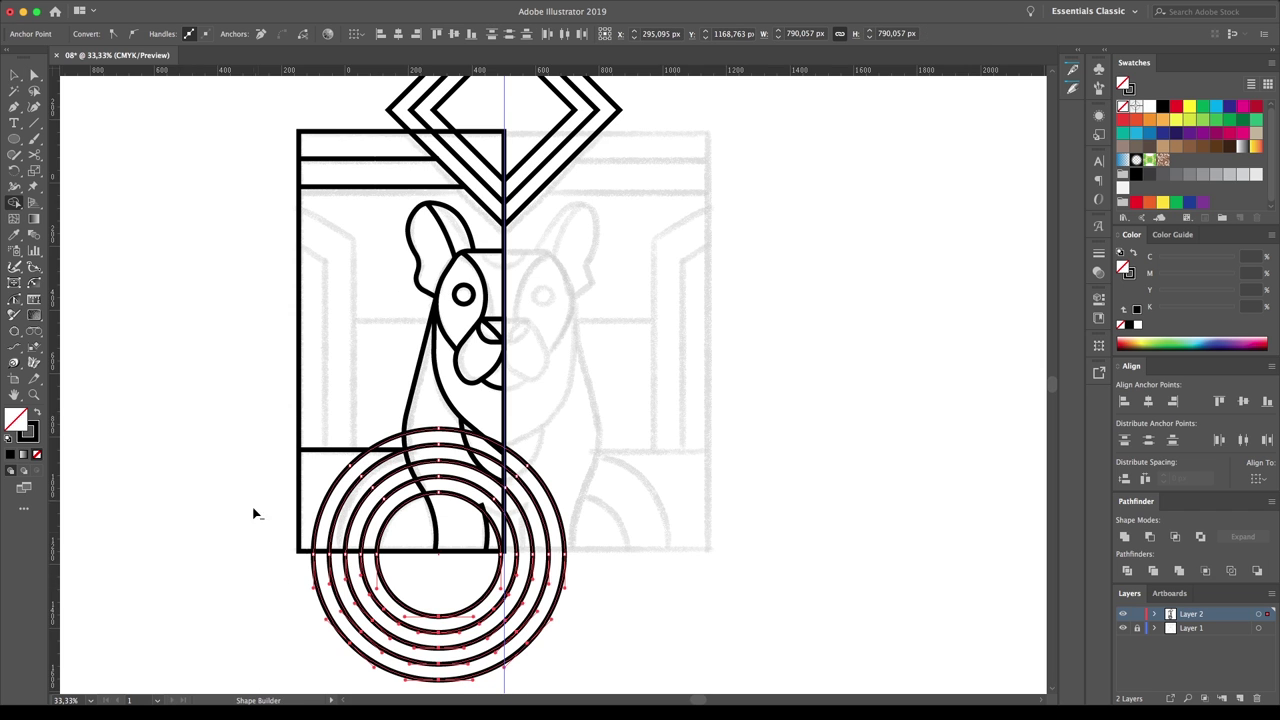
{"action": "left_click_drag", "start_coordinate": [210, 684], "coordinate": [618, 322]}
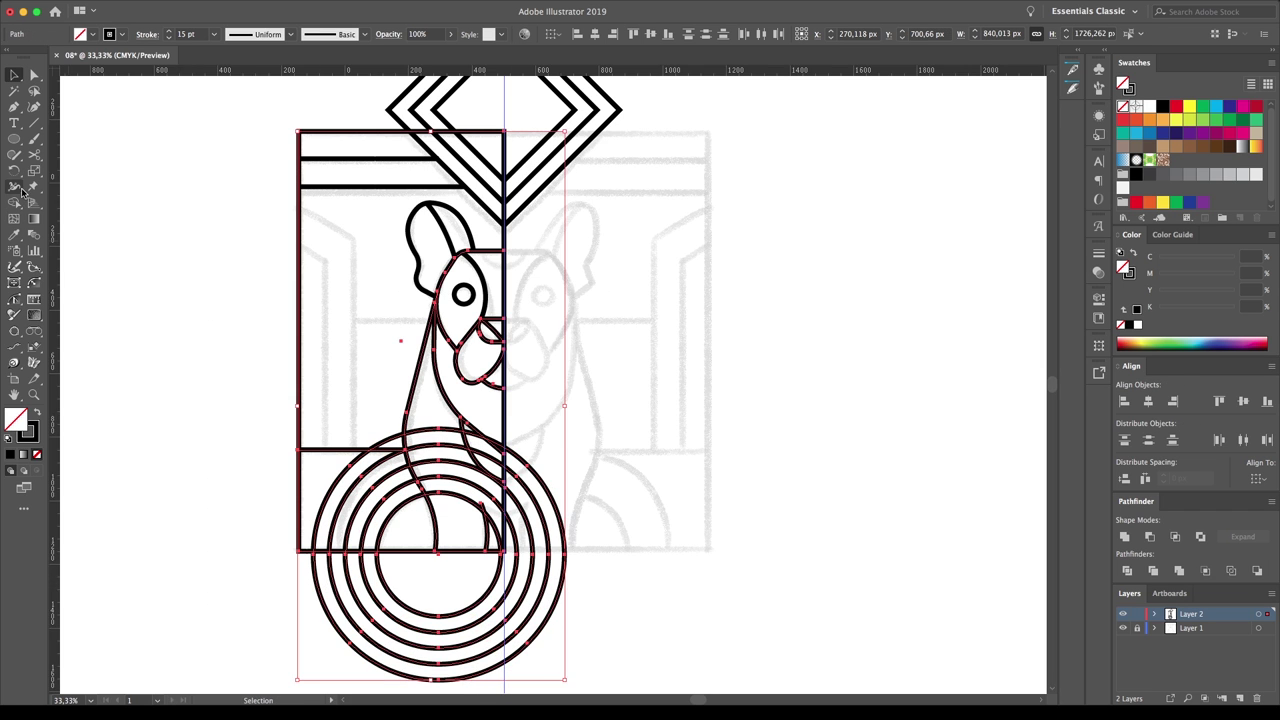
{"action": "left_click_drag", "start_coordinate": [409, 586], "coordinate": [497, 535]}
{"action": "left_click_drag", "start_coordinate": [472, 486], "coordinate": [472, 488]}
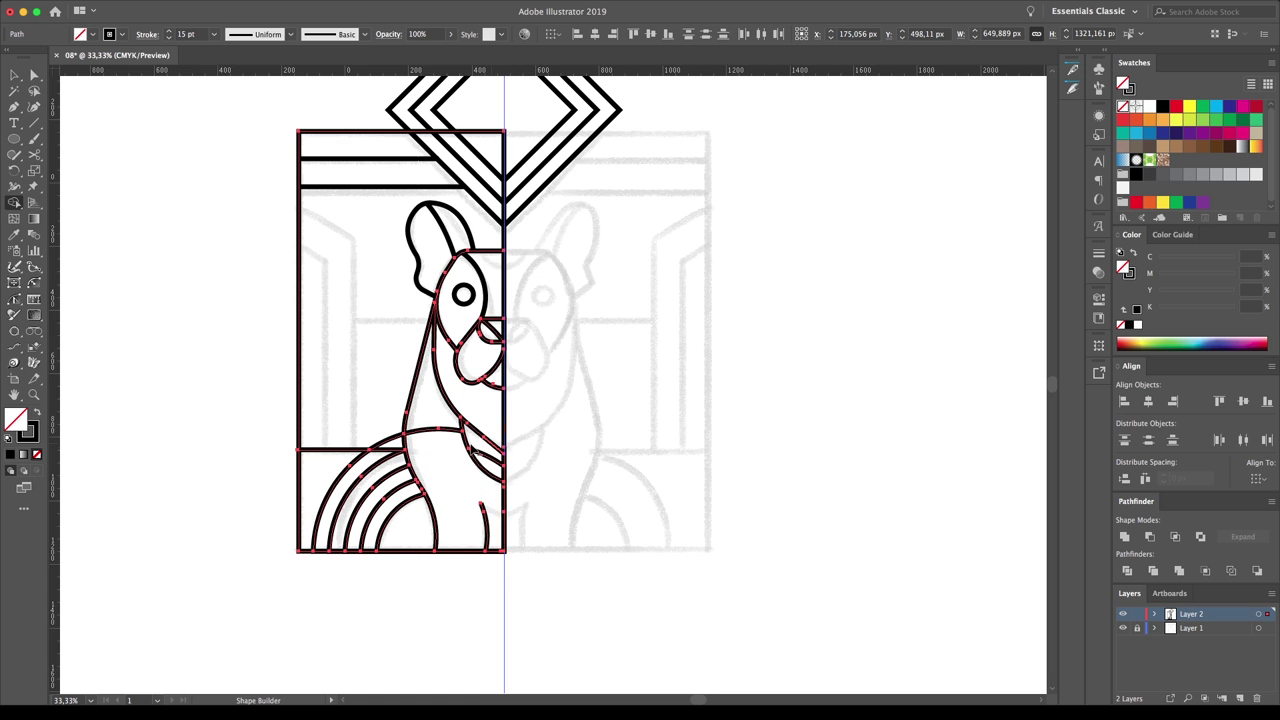
{"action": "left_click_drag", "start_coordinate": [280, 114], "coordinate": [696, 600]}
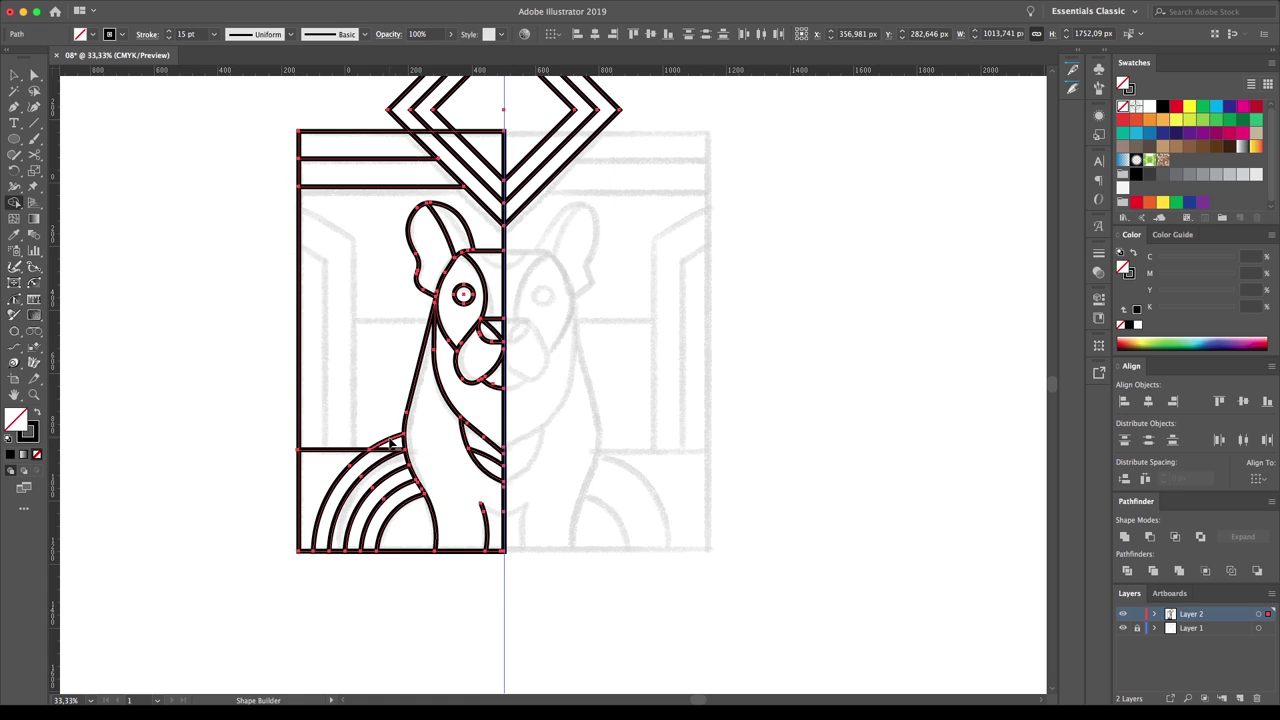
{"action": "key", "text": "v"}
{"action": "left_click", "coordinate": [140, 337]}
{"action": "left_click_drag", "start_coordinate": [140, 337], "coordinate": [143, 380]}
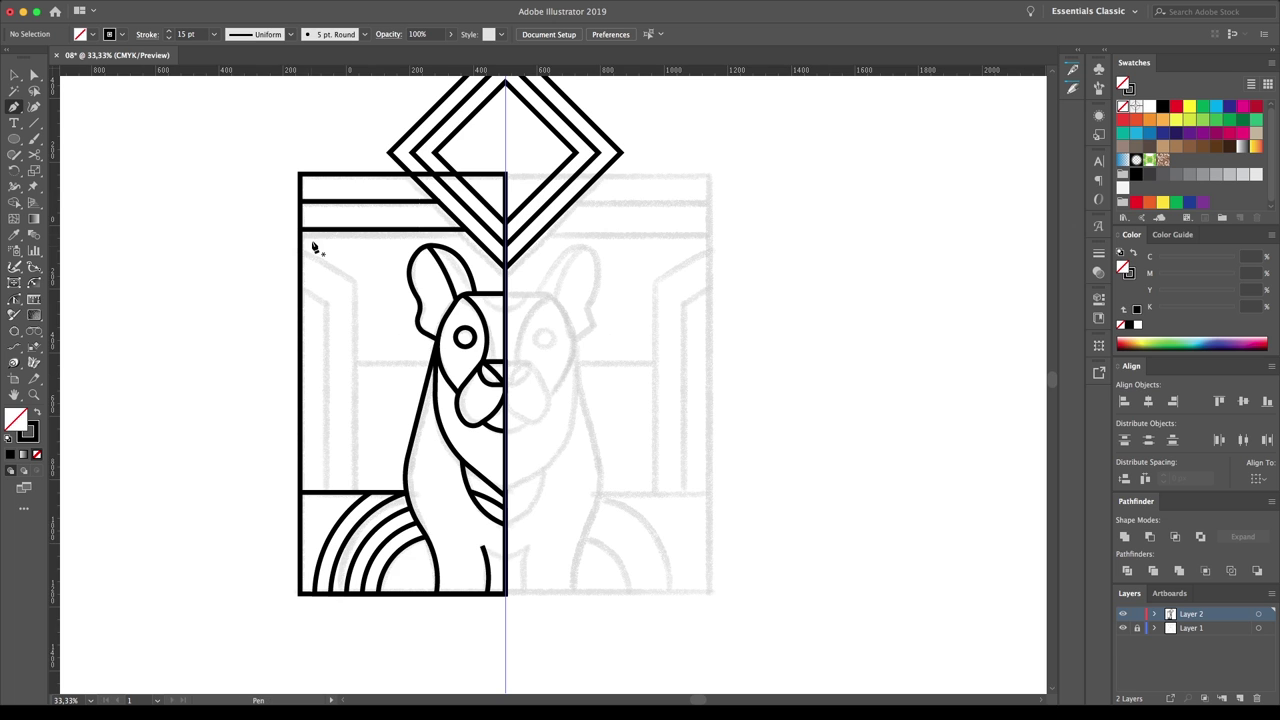
Step: Draw vertical bars in the left background with staggered short crossbars between them
{"action": "left_click_drag", "start_coordinate": [322, 228], "coordinate": [322, 492]}
{"action": "key", "text": "v"}
{"action": "left_click_drag", "start_coordinate": [301, 295], "coordinate": [326, 298]}
{"action": "left_click", "coordinate": [272, 286]}
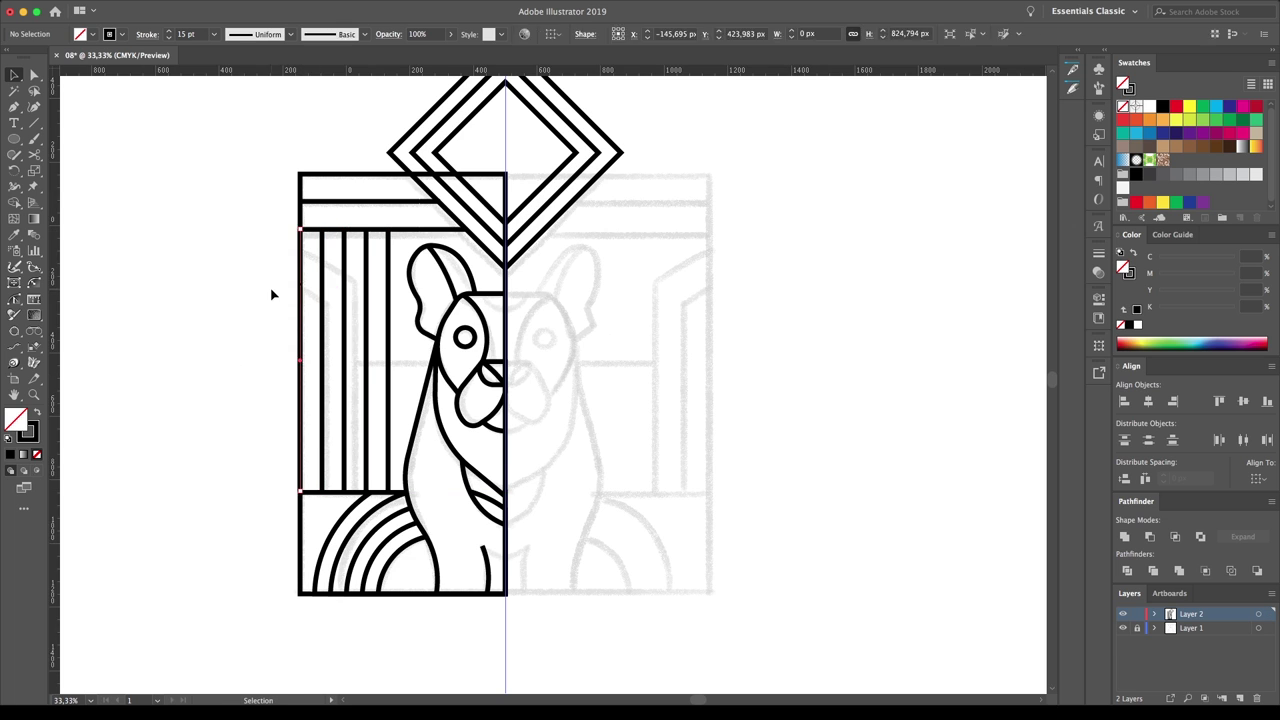
{"action": "key", "text": "v"}
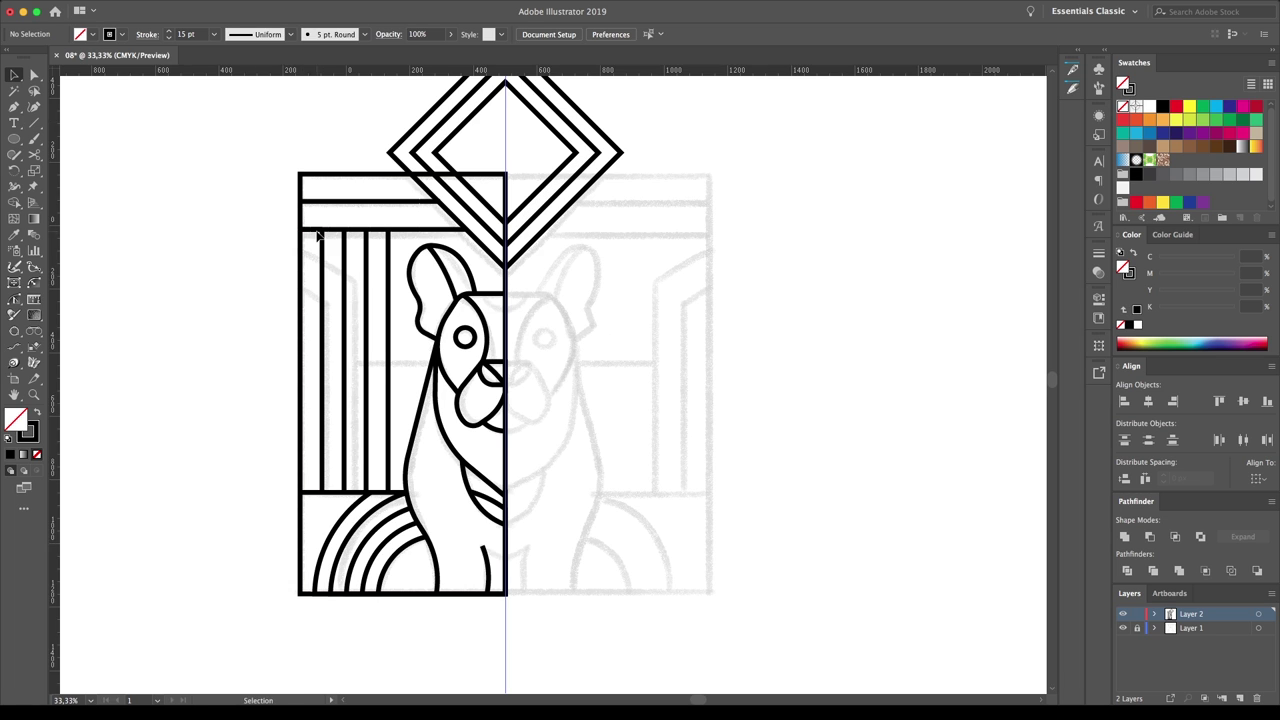
{"action": "mouse_move", "coordinate": [335, 254]}
{"action": "left_mouse_down"}
{"action": "mouse_move", "coordinate": [357, 277]}
{"action": "mouse_move", "coordinate": [345, 322]}
{"action": "left_mouse_up"}
{"action": "key", "text": "ctrl+d"}
{"action": "key", "text": "ctrl+d"}
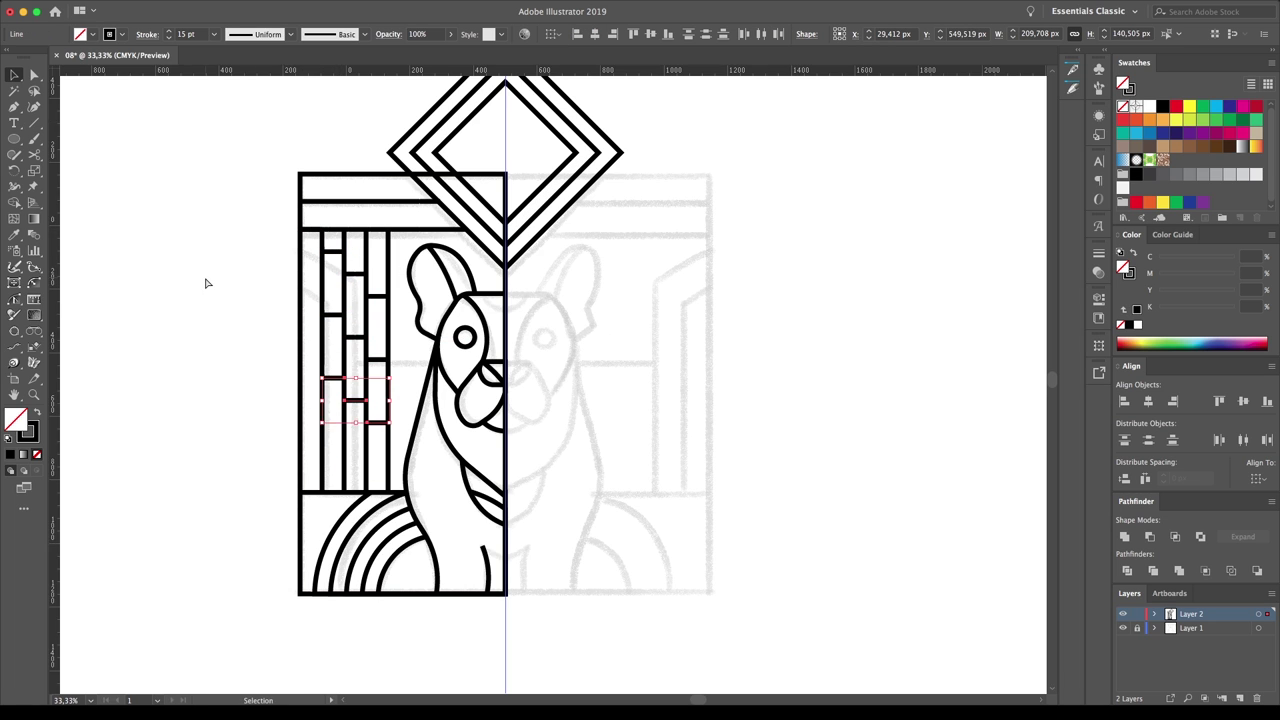
{"action": "key", "text": "Delete"}
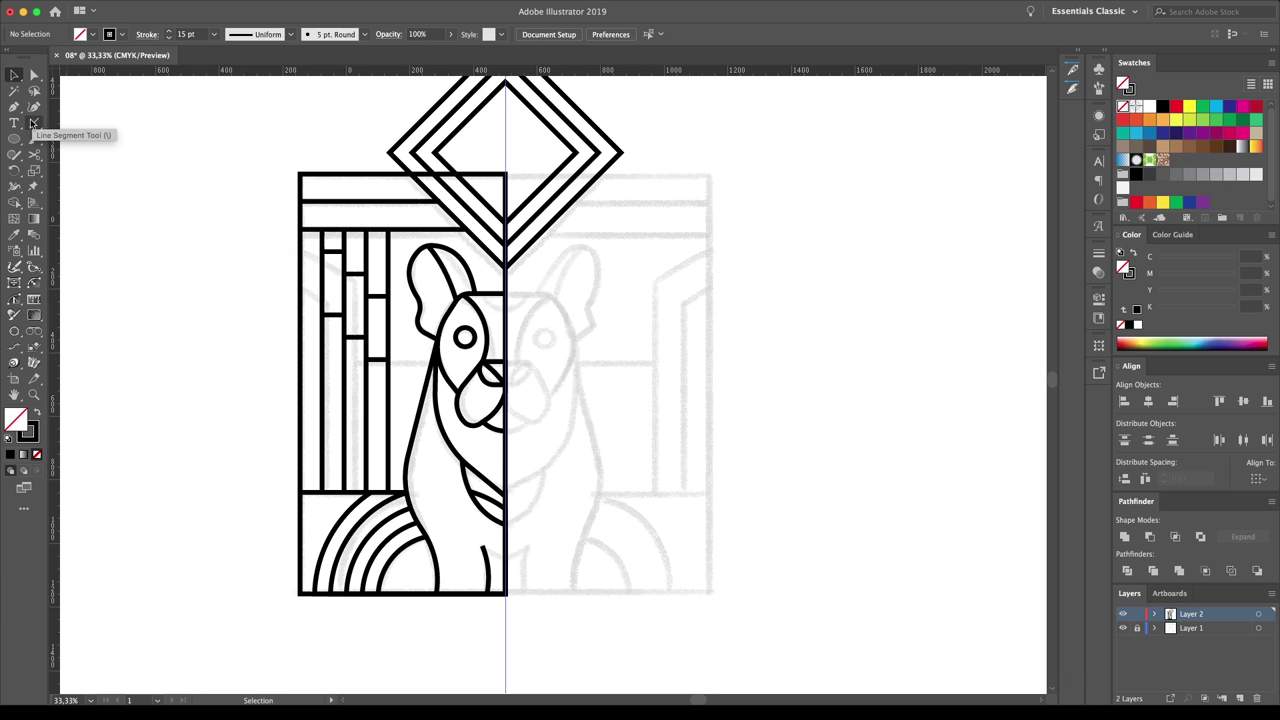
Step: Draw a thick black diagonal across the top band near the left corner
{"action": "left_click_drag", "start_coordinate": [299, 200], "coordinate": [322, 176]}
{"action": "key", "text": "a"}
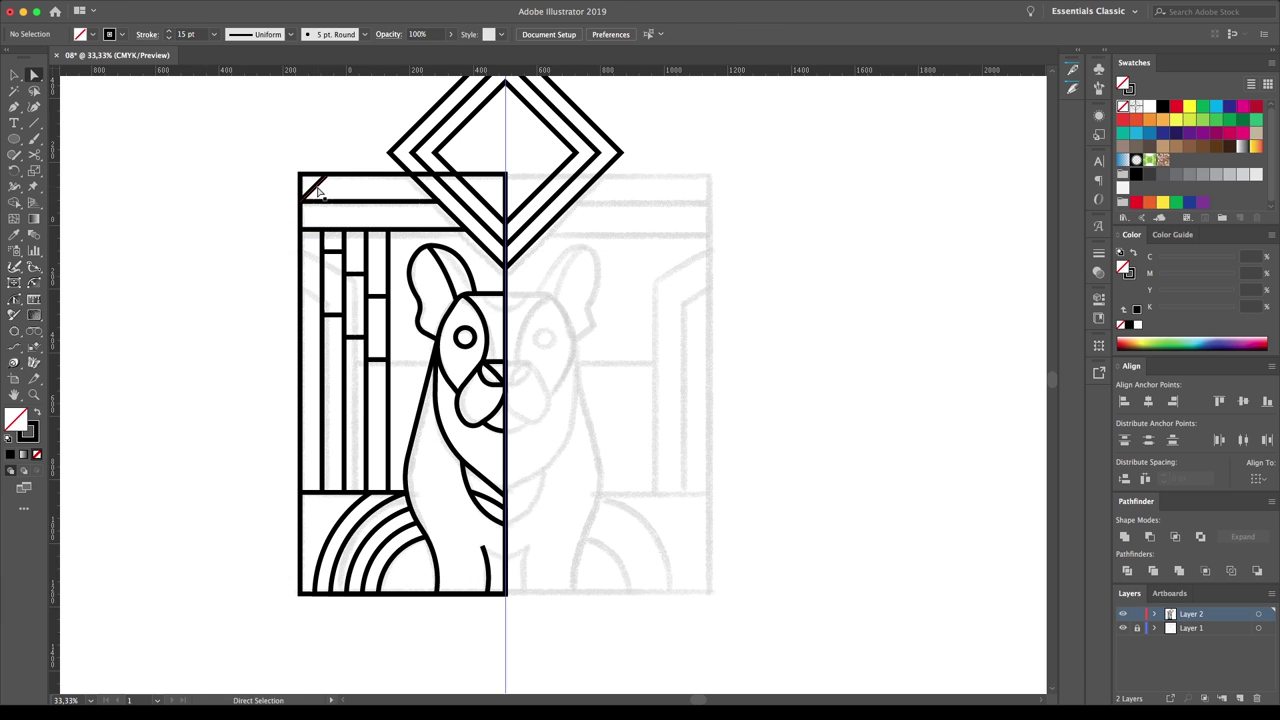
{"action": "mouse_move", "coordinate": [381, 189]}
{"action": "left_mouse_down"}
{"action": "mouse_move", "coordinate": [345, 213]}
{"action": "mouse_move", "coordinate": [408, 208]}
{"action": "left_mouse_up"}
{"action": "left_click", "coordinate": [320, 188]}
{"action": "key", "text": "v"}
{"action": "key", "text": "ctrl+z"}
{"action": "left_click", "coordinate": [345, 219]}
Step: Add another diagonal, copy it further along the top band, and cut the path with Scissors
{"action": "left_click_drag", "start_coordinate": [317, 225], "coordinate": [312, 228]}
{"action": "key", "text": "v"}
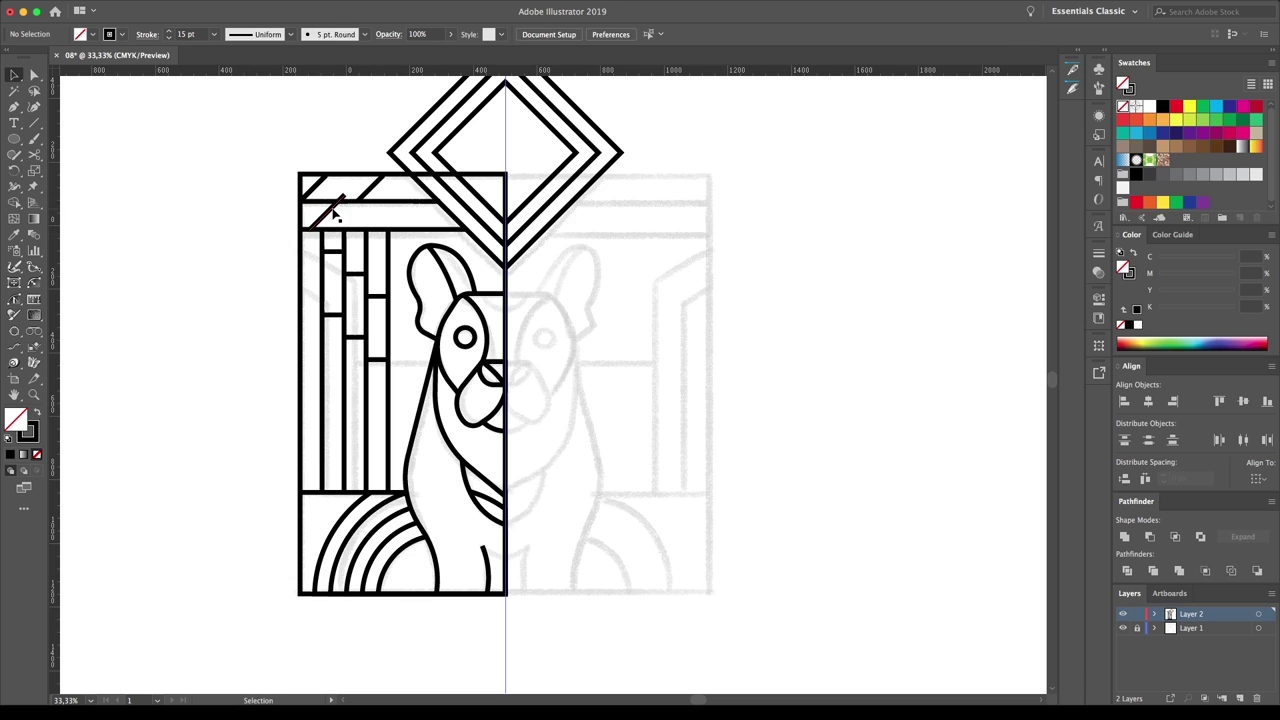
{"action": "left_click_drag", "start_coordinate": [393, 216], "coordinate": [400, 198]}
{"action": "key", "text": "c"}
{"action": "left_click", "coordinate": [345, 201]}
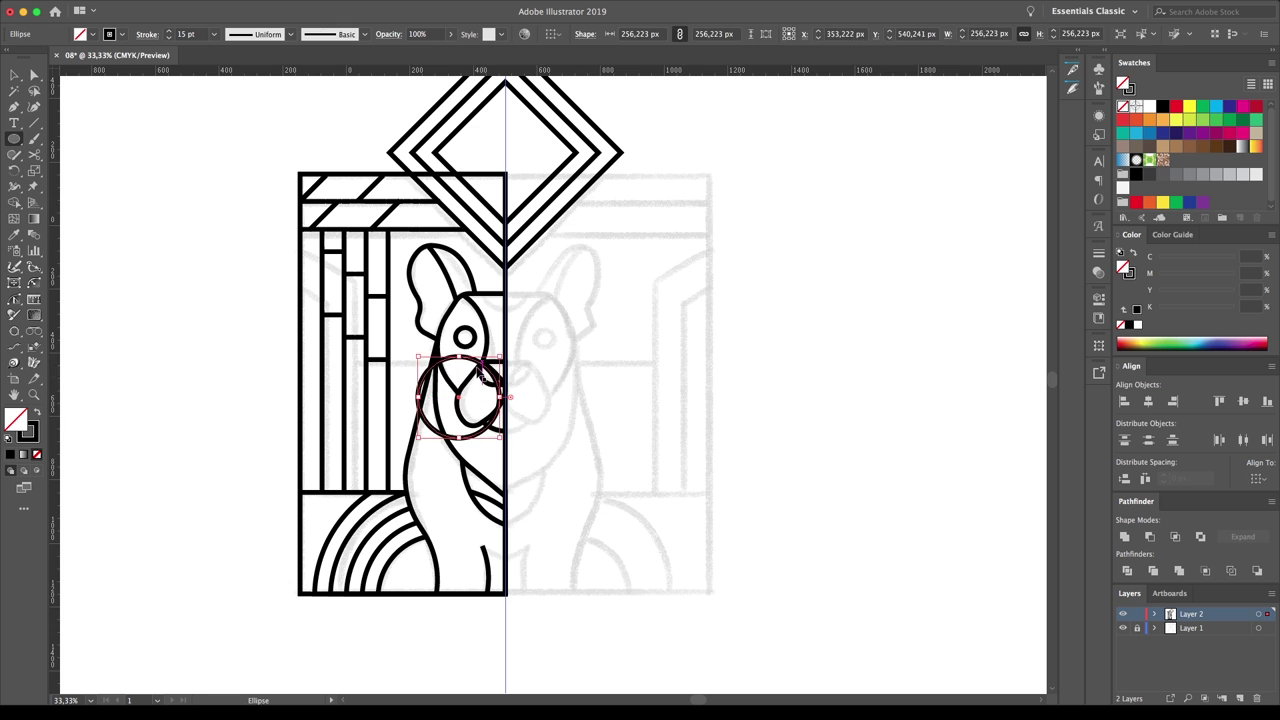
Step: Make a curved neck line from a circle cut at the dog outline, plus a small head-top circle
{"action": "left_click_drag", "start_coordinate": [420, 368], "coordinate": [485, 445]}
{"action": "key", "text": "v"}
{"action": "scroll", "coordinate": [440, 380], "scroll_direction": "up", "scroll_amount": 3}
{"action": "key", "text": "c"}
{"action": "left_click", "coordinate": [447, 307]}
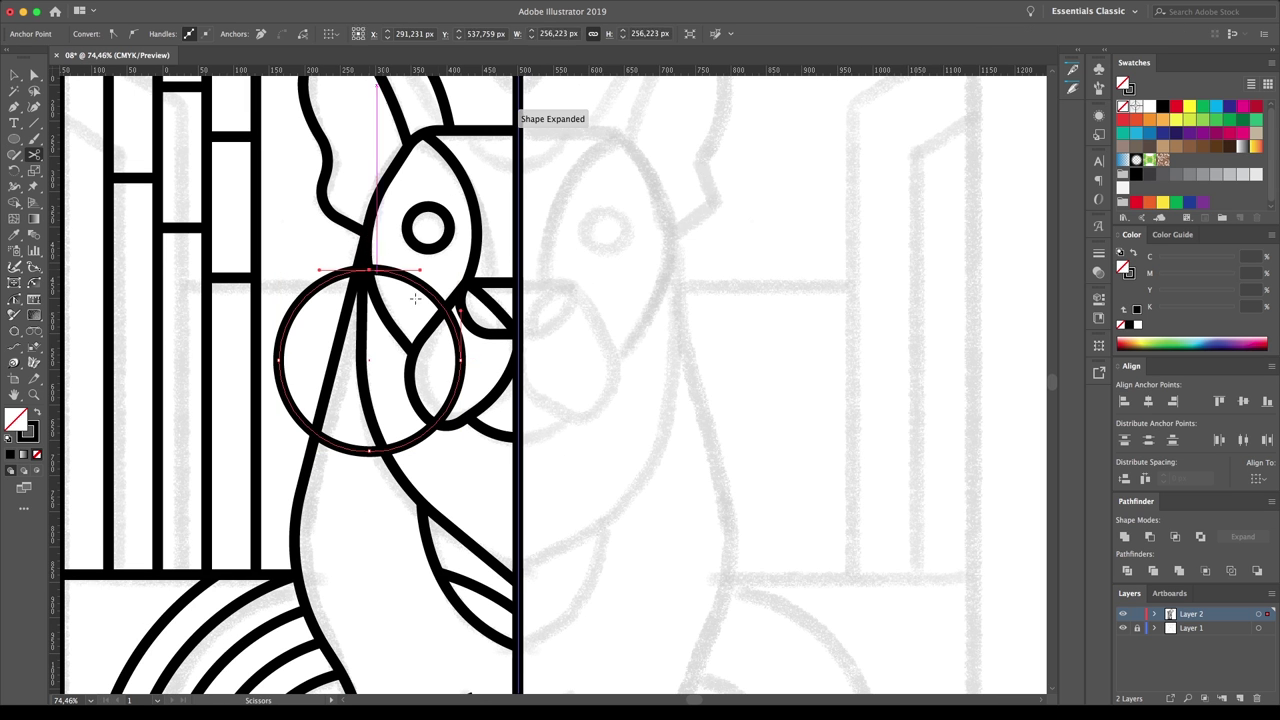
{"action": "key", "text": "Delete"}
{"action": "key", "text": "Delete"}
{"action": "scroll", "coordinate": [400, 350], "scroll_direction": "up", "scroll_amount": 1}
{"action": "scroll", "coordinate": [400, 350], "scroll_direction": "right", "scroll_amount": 1}
{"action": "left_click", "coordinate": [20, 143]}
{"action": "left_click_drag", "start_coordinate": [441, 148], "coordinate": [430, 135]}
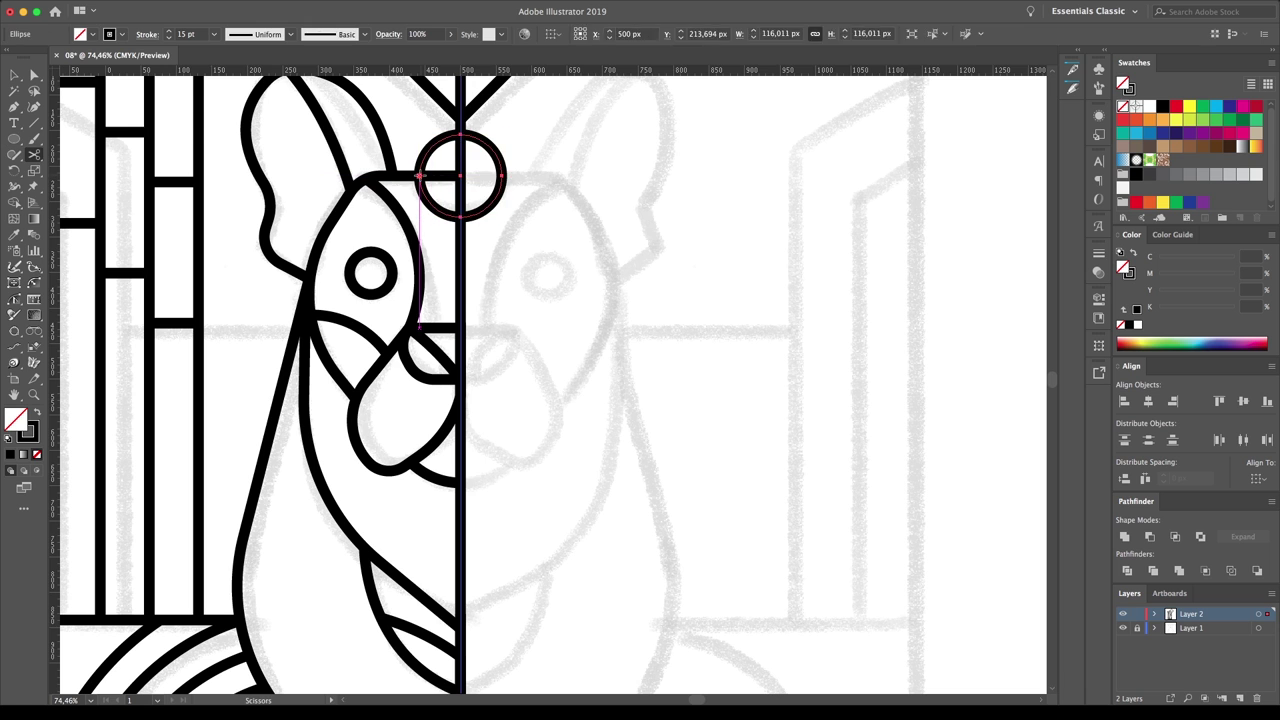
{"action": "scroll", "coordinate": [600, 398], "scroll_direction": "down", "scroll_amount": 2}
{"action": "left_click_drag", "start_coordinate": [600, 398], "coordinate": [600, 366]}
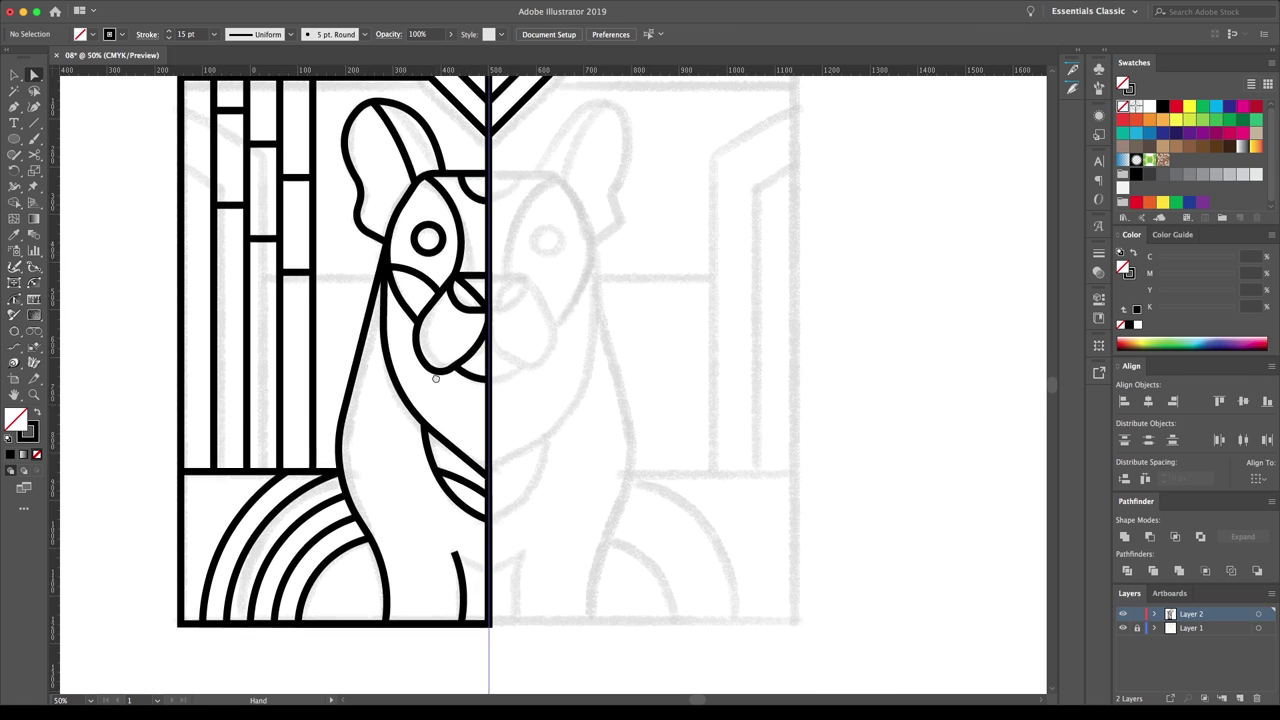
Step: Make a curved chest line from a cut ellipse, joined by a short connecting line
{"action": "left_click_drag", "start_coordinate": [234, 366], "coordinate": [386, 595]}
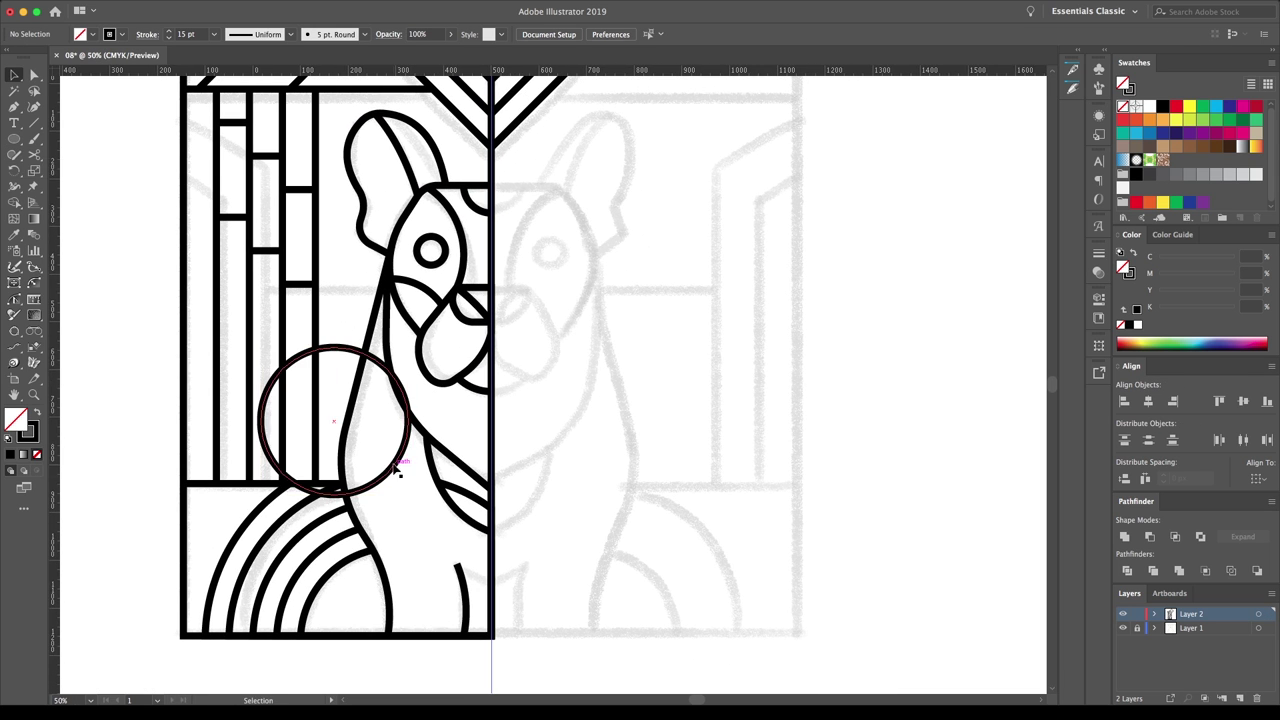
{"action": "key", "text": "c"}
{"action": "left_click", "coordinate": [360, 386]}
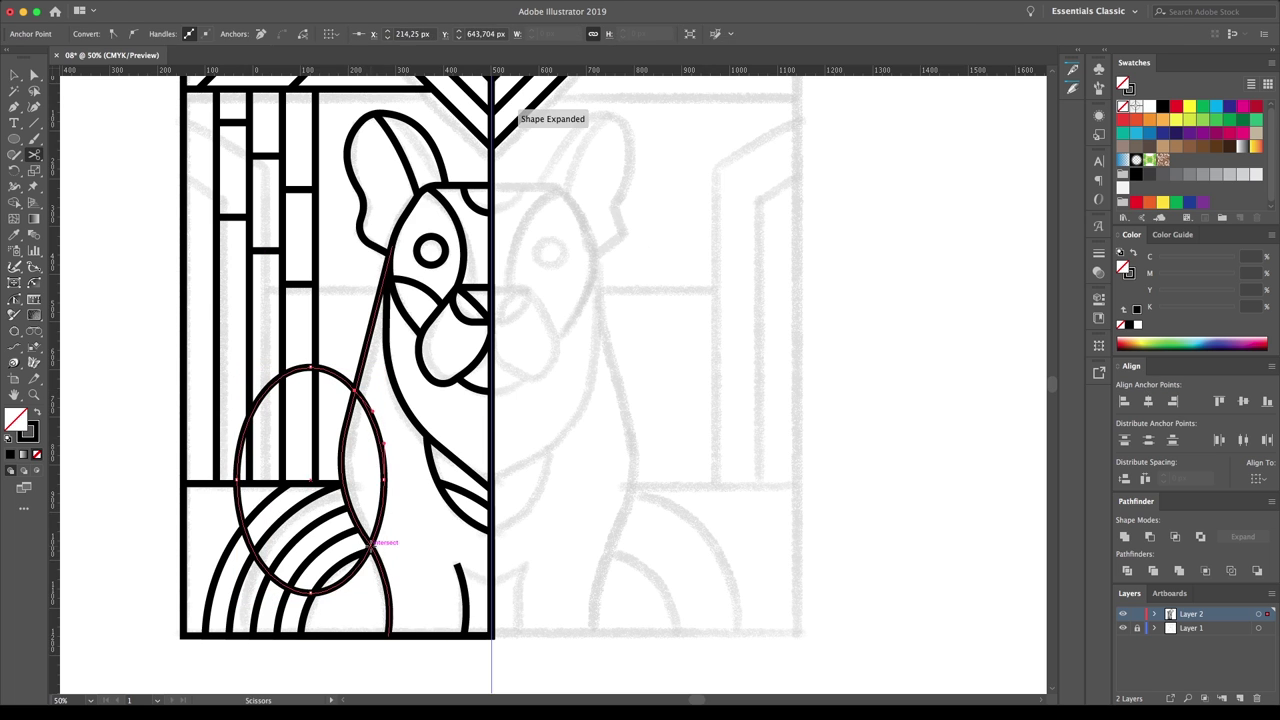
{"action": "key", "text": "Delete"}
{"action": "scroll", "coordinate": [657, 351], "scroll_direction": "up", "scroll_amount": 1}
{"action": "left_click", "coordinate": [462, 476]}
{"action": "left_click", "coordinate": [490, 446]}
{"action": "key", "text": "v"}
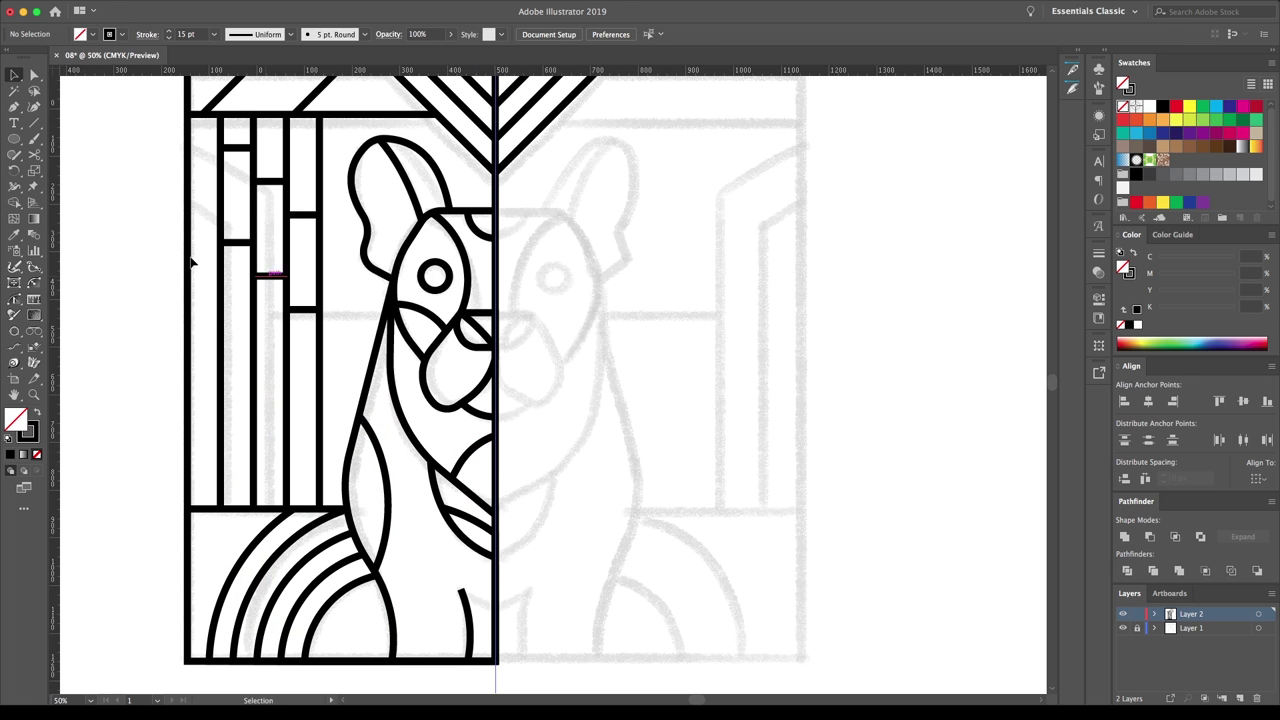
Step: Add a solid black pupil circle inside the dog's eye
{"action": "left_click_drag", "start_coordinate": [433, 288], "coordinate": [434, 276]}
{"action": "key", "text": "v"}
{"action": "key", "text": "shift+x"}
{"action": "key", "text": "v"}
{"action": "left_click", "coordinate": [603, 303]}
Step: Draw a short eyebrow line above the eye with the thick black stroke
{"action": "left_click", "coordinate": [437, 262]}
{"action": "left_click", "coordinate": [466, 262]}
{"action": "key", "text": "i"}
{"action": "left_click", "coordinate": [480, 308]}
{"action": "key", "text": "v"}
{"action": "key", "text": "ctrl+shift+a"}
Step: Add a large circle over the eye area and trim the left-half artwork with Shape Builder
{"action": "left_click_drag", "start_coordinate": [533, 318], "coordinate": [421, 274]}
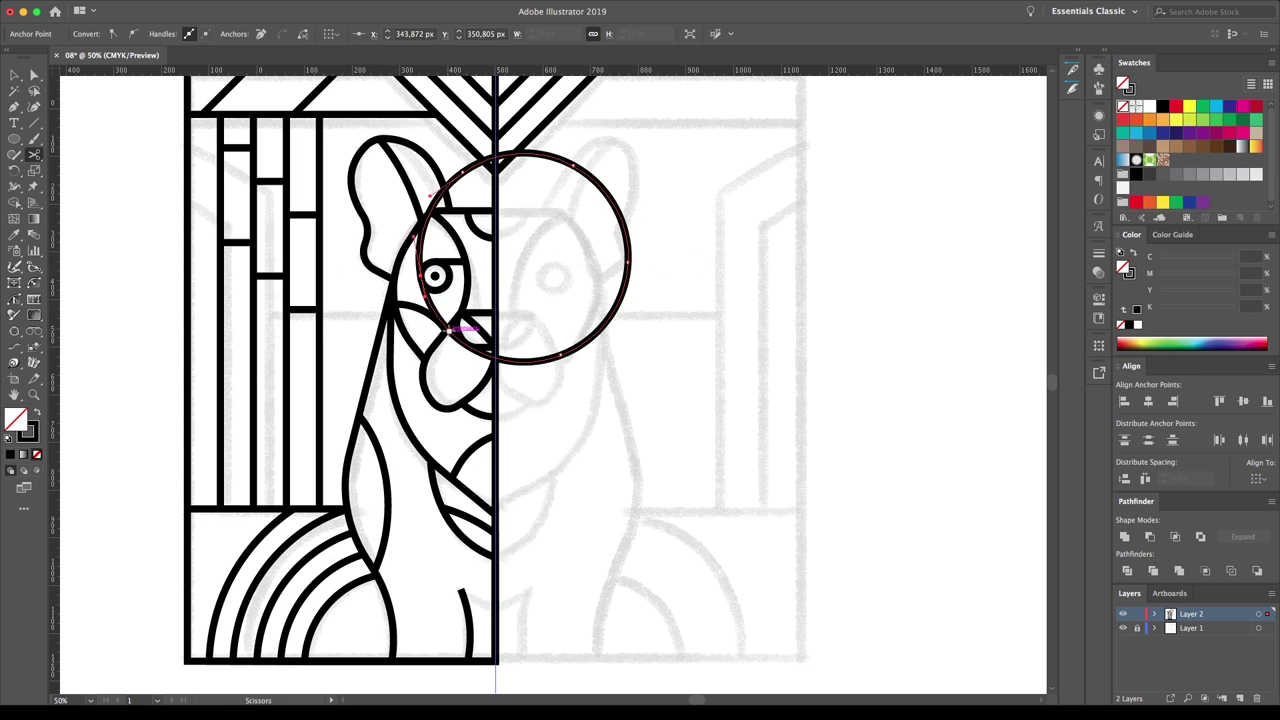
{"action": "key", "text": "a"}
{"action": "key", "text": "ctrl+minus"}
{"action": "left_click_drag", "start_coordinate": [729, 108], "coordinate": [257, 634]}
{"action": "key", "text": "shift+m"}
{"action": "key", "text": "ctrl+shift+a"}
{"action": "scroll", "coordinate": [600, 207], "scroll_direction": "up", "scroll_amount": 1}
{"action": "scroll", "coordinate": [600, 400], "scroll_direction": "right", "scroll_amount": 1}
Step: Shorten the inner background bars by raising their bottom ends
{"action": "left_click", "coordinate": [390, 553], "text": "ctrl"}
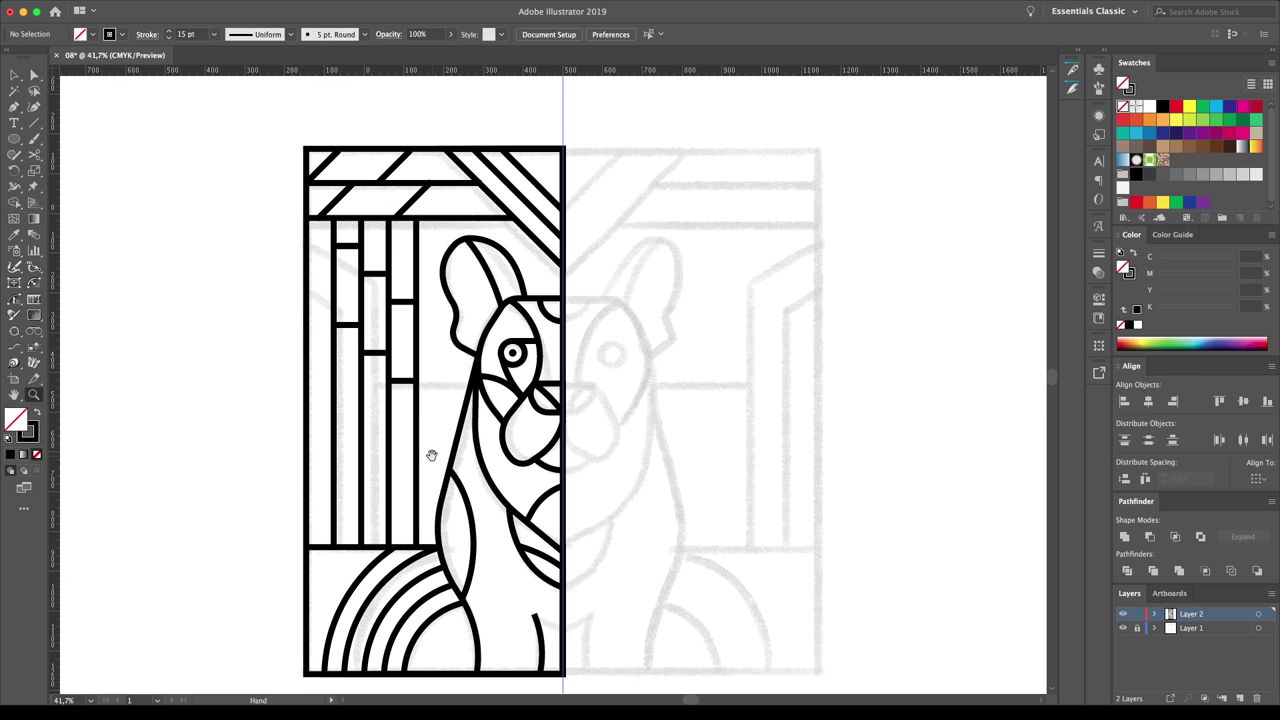
{"action": "left_click_drag", "start_coordinate": [390, 553], "coordinate": [427, 548]}
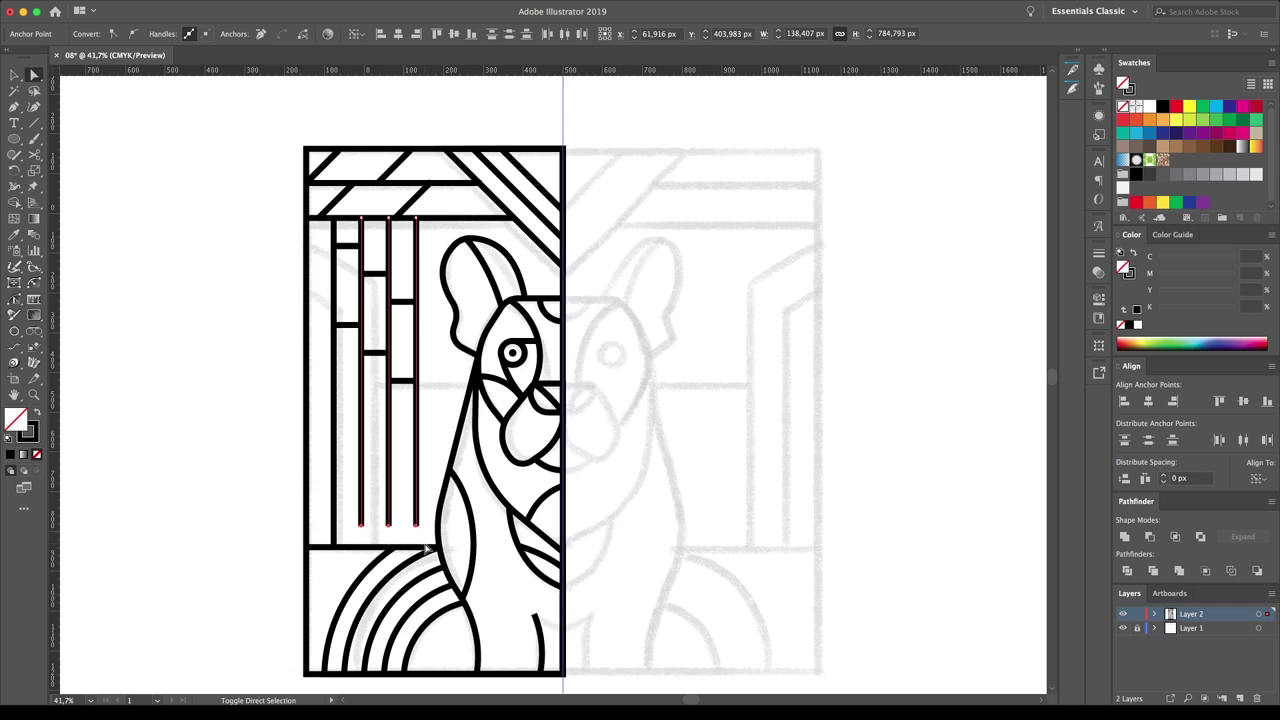
{"action": "left_click", "coordinate": [361, 518], "text": "shift"}
{"action": "left_click_drag", "start_coordinate": [416, 497], "coordinate": [416, 472]}
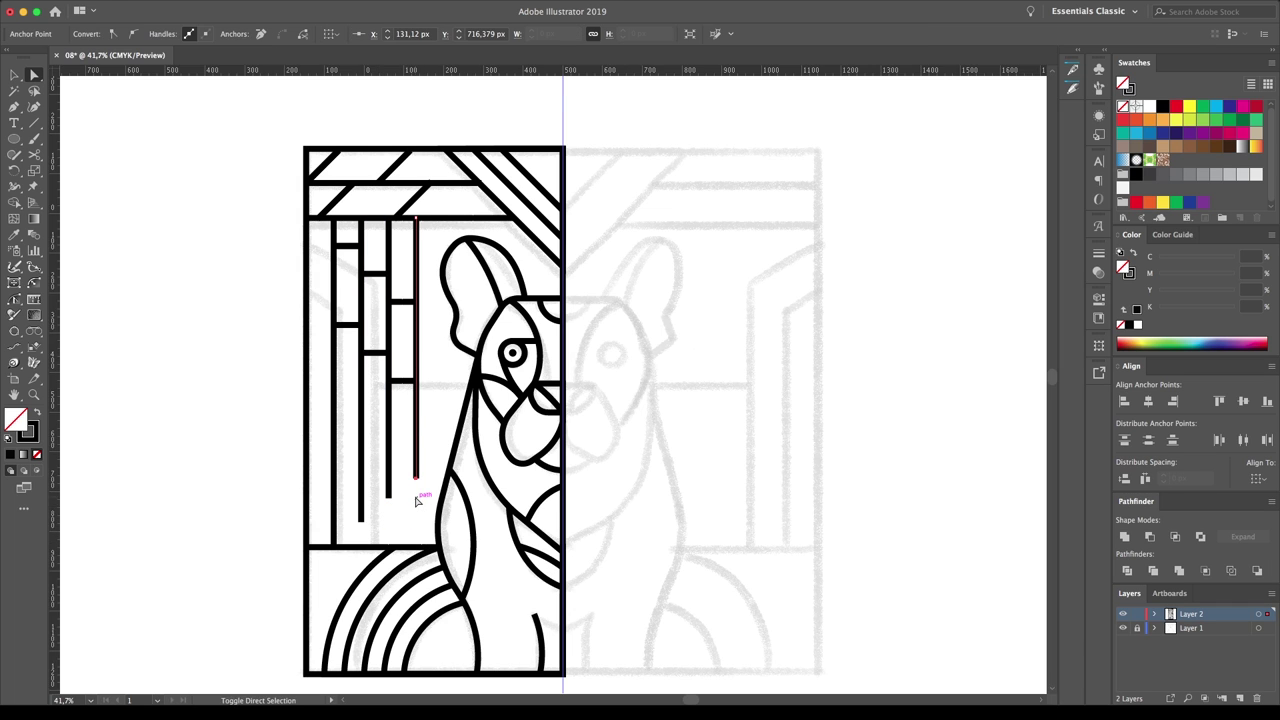
Step: Extend the right, middle and left bars horizontally with the Pen to meet the dog's outline
{"action": "left_click", "coordinate": [407, 497]}
{"action": "left_click", "coordinate": [14, 108]}
{"action": "left_click", "coordinate": [416, 472]}
{"action": "left_click", "coordinate": [446, 472]}
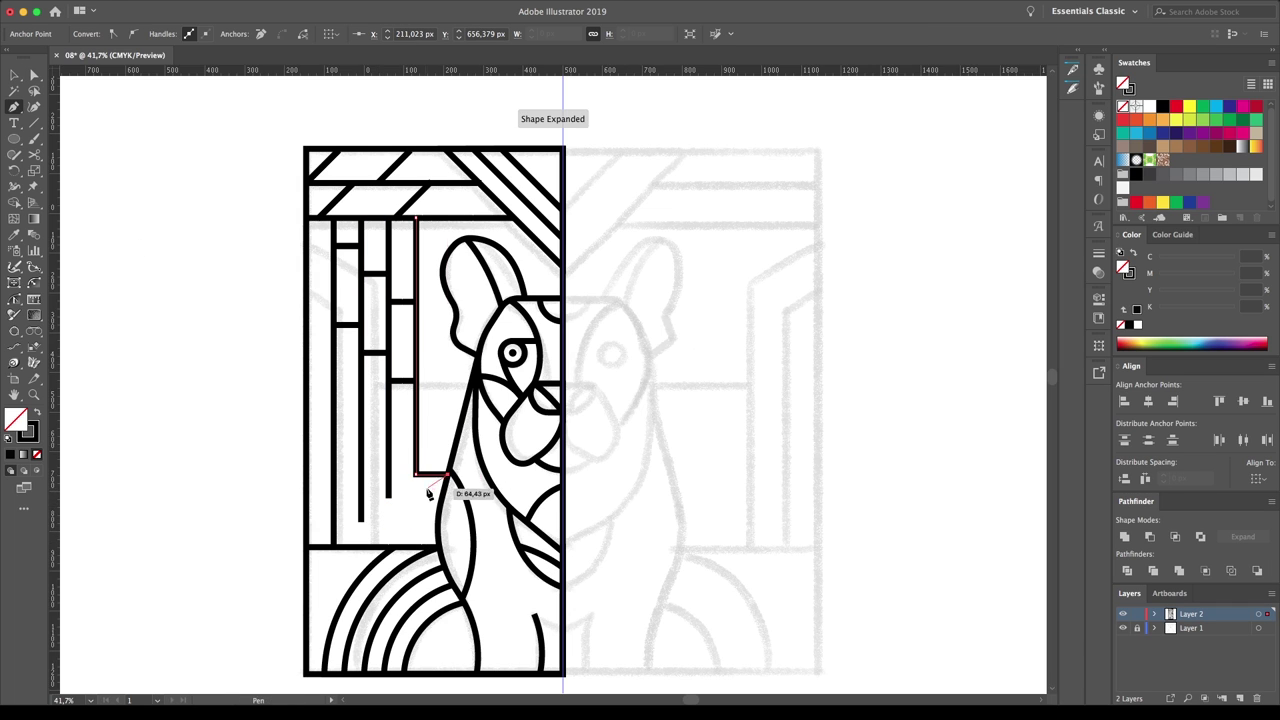
{"action": "left_click", "coordinate": [442, 505]}
{"action": "left_click", "coordinate": [361, 520]}
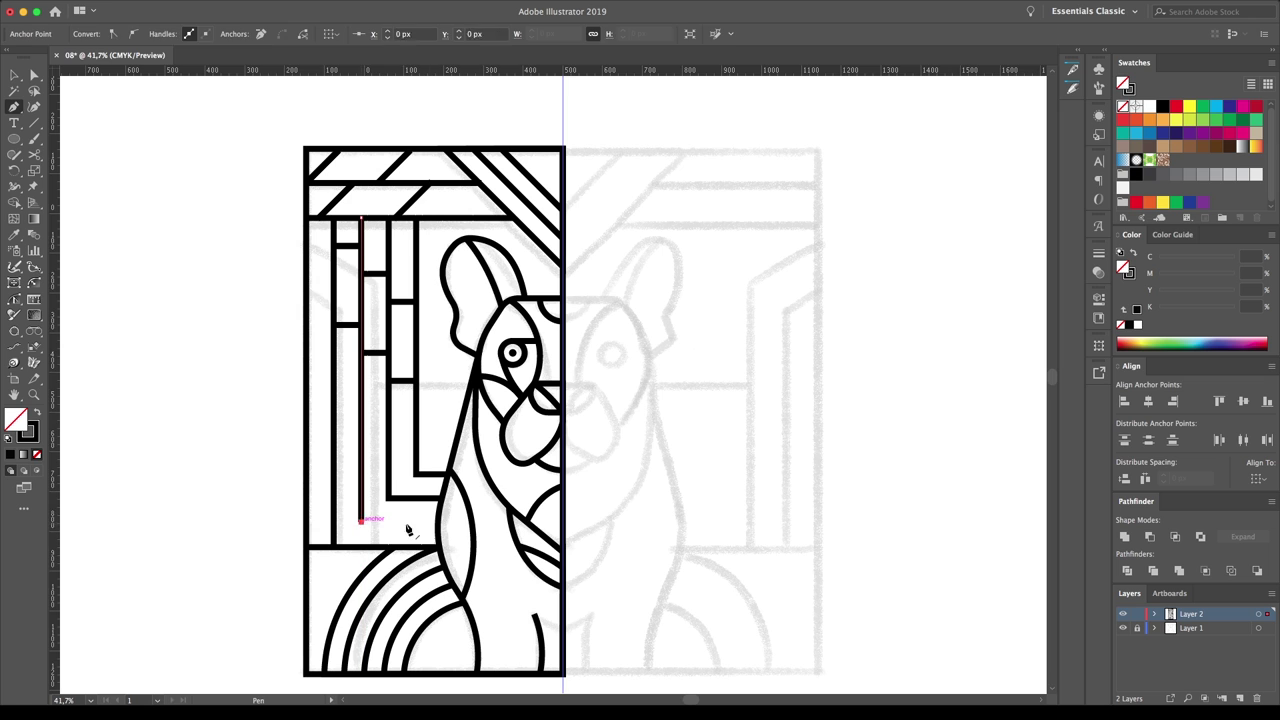
{"action": "left_click", "coordinate": [437, 520]}
Step: Try rounding the bar bends with Live Corners, undo it, then select all left-half artwork
{"action": "mouse_move", "coordinate": [367, 521]}
{"action": "left_mouse_down"}
{"action": "mouse_move", "coordinate": [452, 462]}
{"action": "mouse_move", "coordinate": [446, 446]}
{"action": "left_mouse_up"}
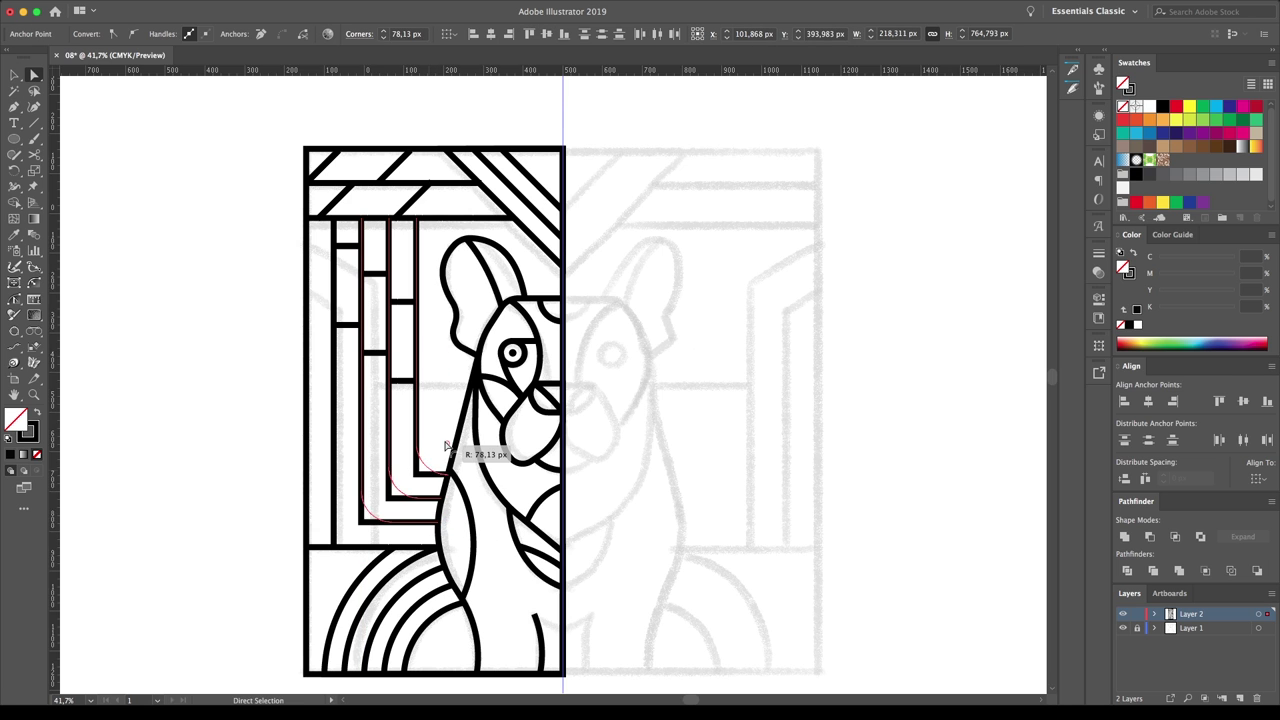
{"action": "key", "text": "ctrl+z"}
{"action": "left_click", "coordinate": [613, 503]}
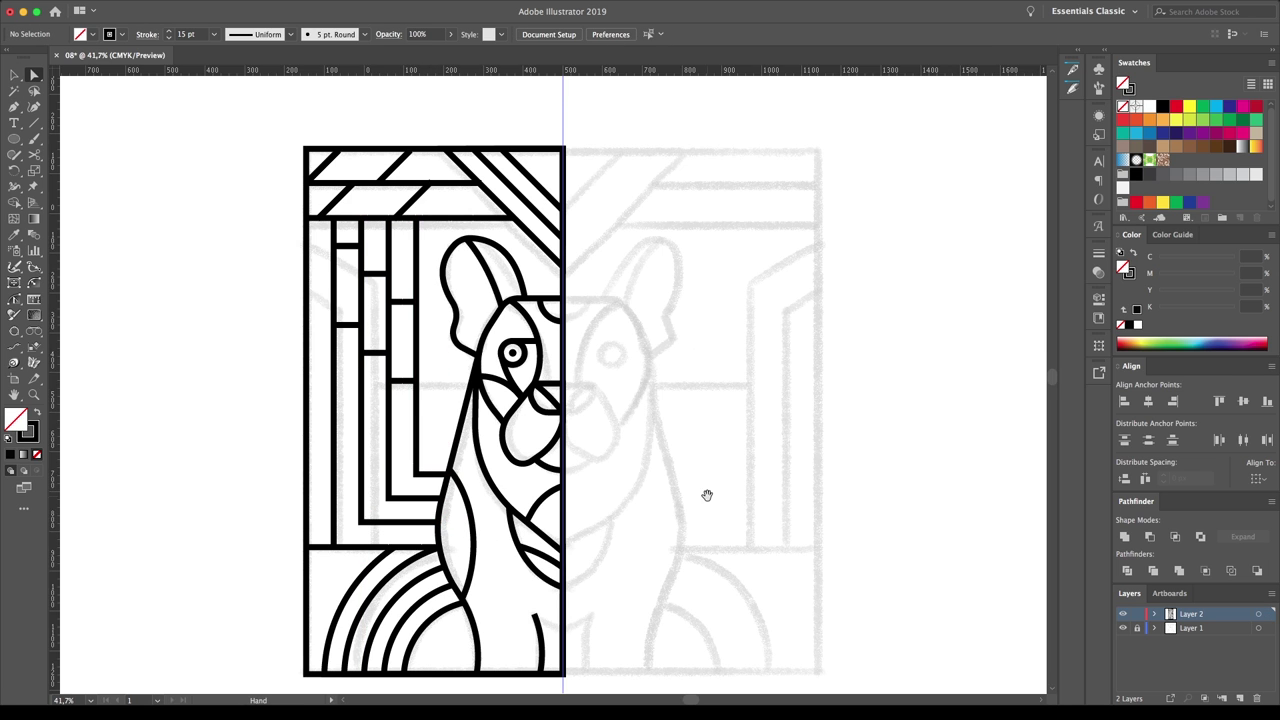
{"action": "scroll", "coordinate": [294, 325], "scroll_direction": "right", "scroll_amount": 2}
{"action": "scroll", "coordinate": [294, 325], "scroll_direction": "down", "scroll_amount": 1}
{"action": "left_click_drag", "start_coordinate": [340, 355], "coordinate": [400, 357]}
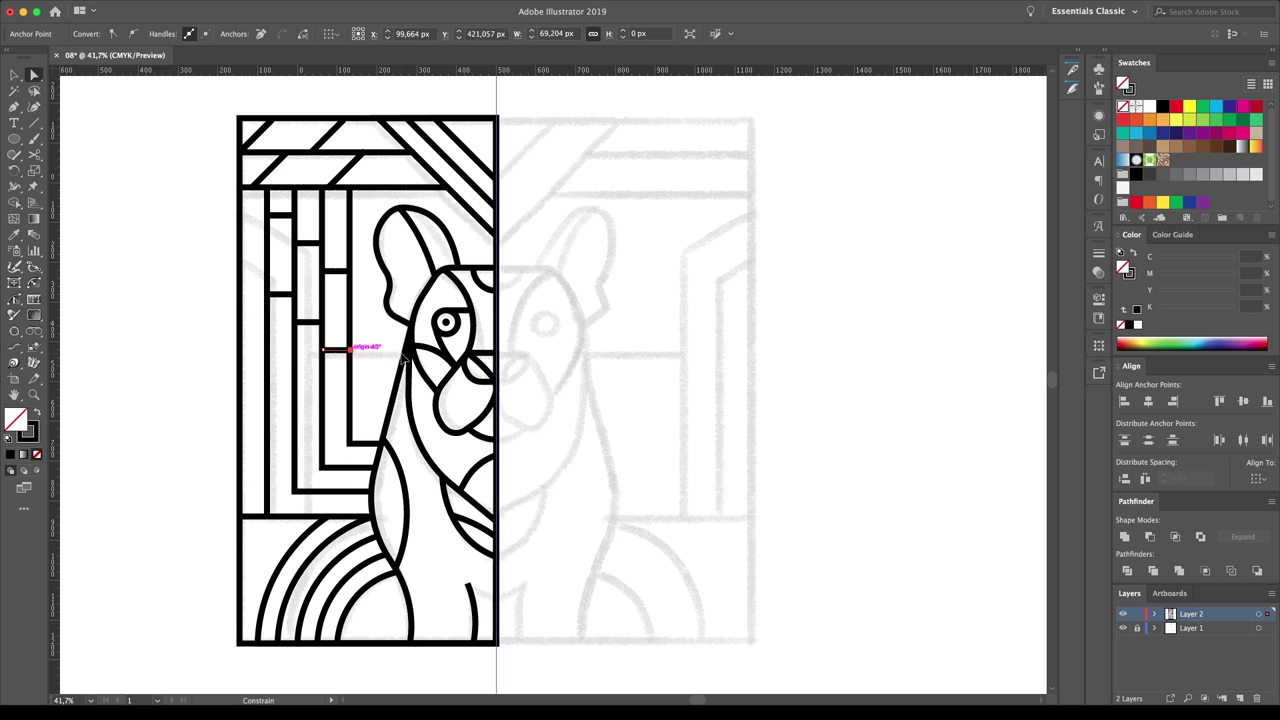
{"action": "left_click", "coordinate": [500, 335], "text": "ctrl"}
{"action": "left_click_drag", "start_coordinate": [195, 660], "coordinate": [390, 540]}
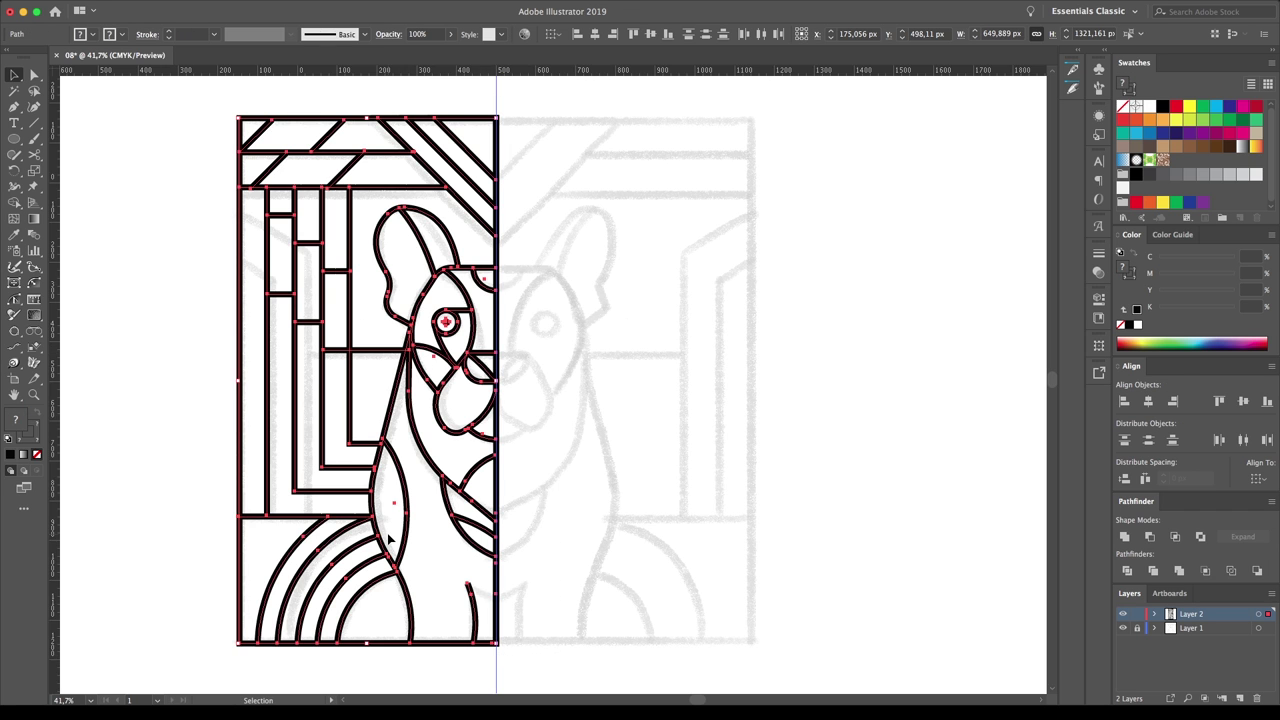
Step: Mirror the left half across a vertical axis to the right and draw a circle between the front legs
{"action": "left_click", "coordinate": [497, 268], "text": "alt"}
{"action": "left_click", "coordinate": [565, 488]}
{"action": "left_click", "coordinate": [837, 443], "text": "ctrl"}
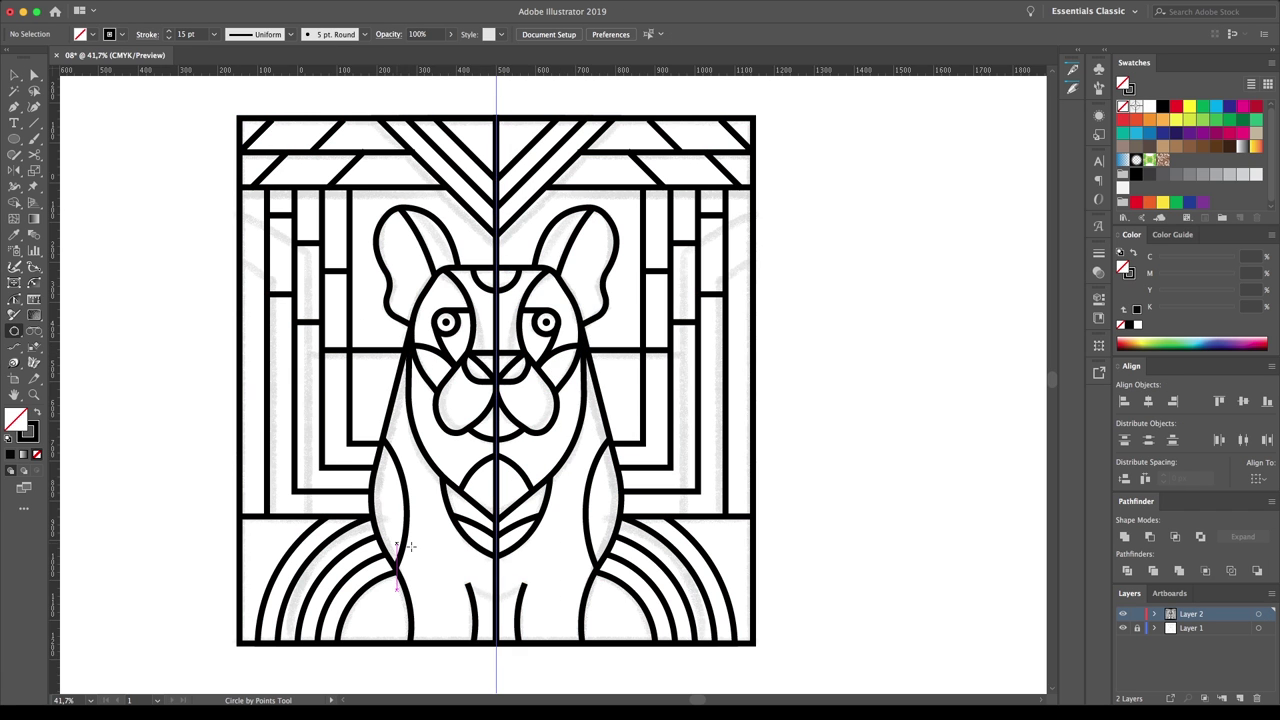
{"action": "left_click", "coordinate": [527, 585]}
Step: Try joining the open path ends with Join, dismissing the error alerts
{"action": "key", "text": "a"}
{"action": "key", "text": "ctrl+j"}
{"action": "key", "text": "Return"}
{"action": "key", "text": "ctrl+j"}
{"action": "key", "text": "Return"}
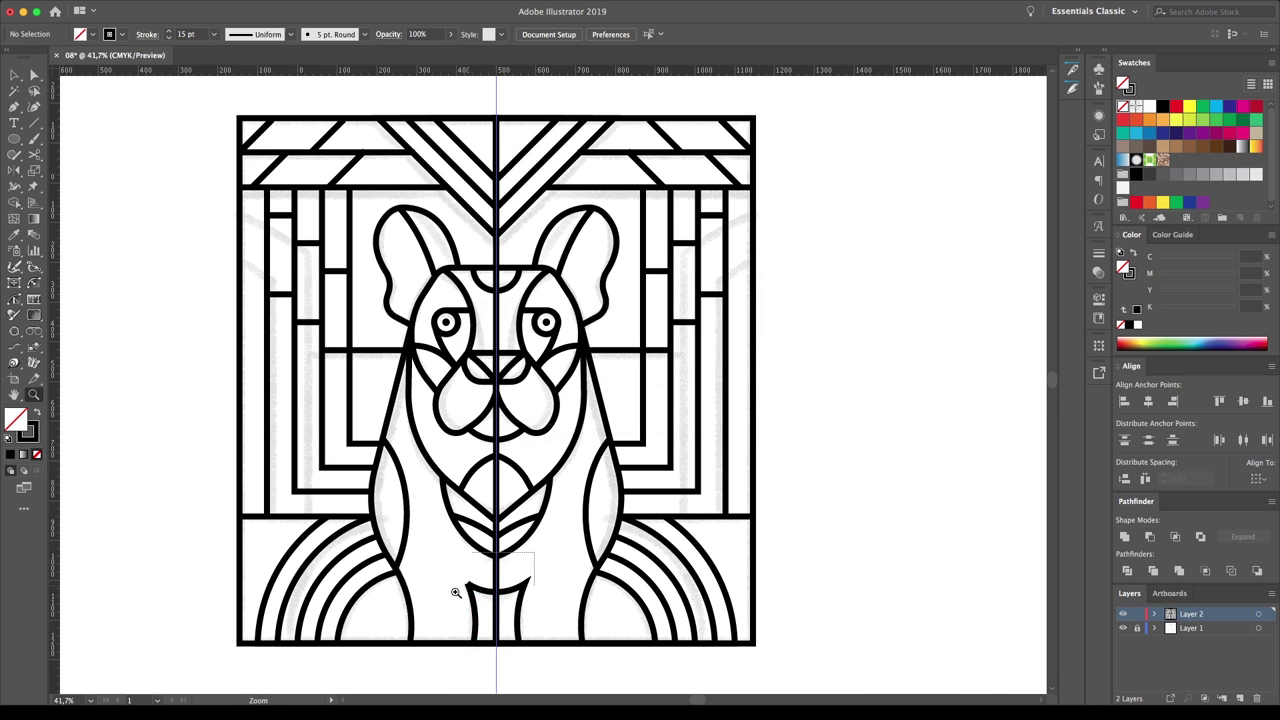
Step: Zoom into the lower centre arc in Outline view and retry joining its end anchors
{"action": "left_click_drag", "start_coordinate": [535, 551], "coordinate": [455, 592]}
{"action": "key", "text": "ctrl+y"}
{"action": "left_click", "coordinate": [323, 486]}
{"action": "left_click", "coordinate": [318, 483]}
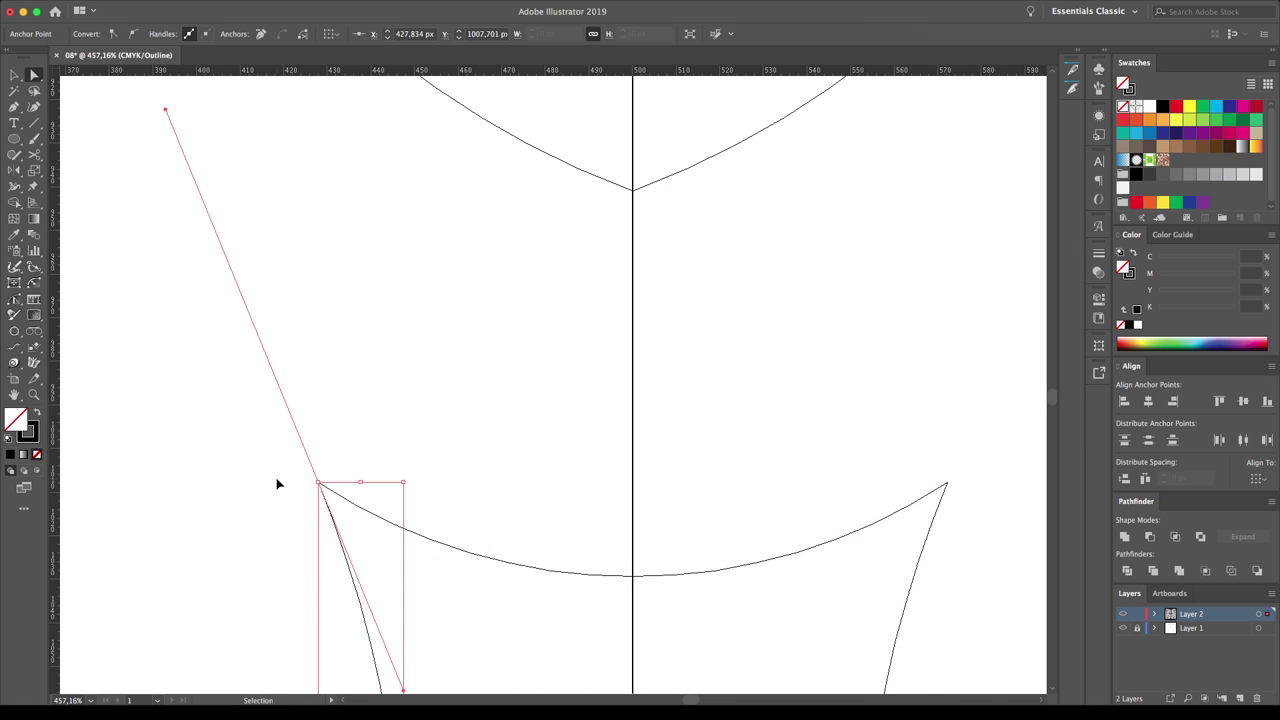
{"action": "key", "text": "ctrl+y"}
{"action": "key", "text": "ctrl+j"}
{"action": "key", "text": "Return"}
Step: Cut the stray bottom arc with the Scissors tool and delete it
{"action": "key", "text": "ctrl+shift+a"}
{"action": "key", "text": "c"}
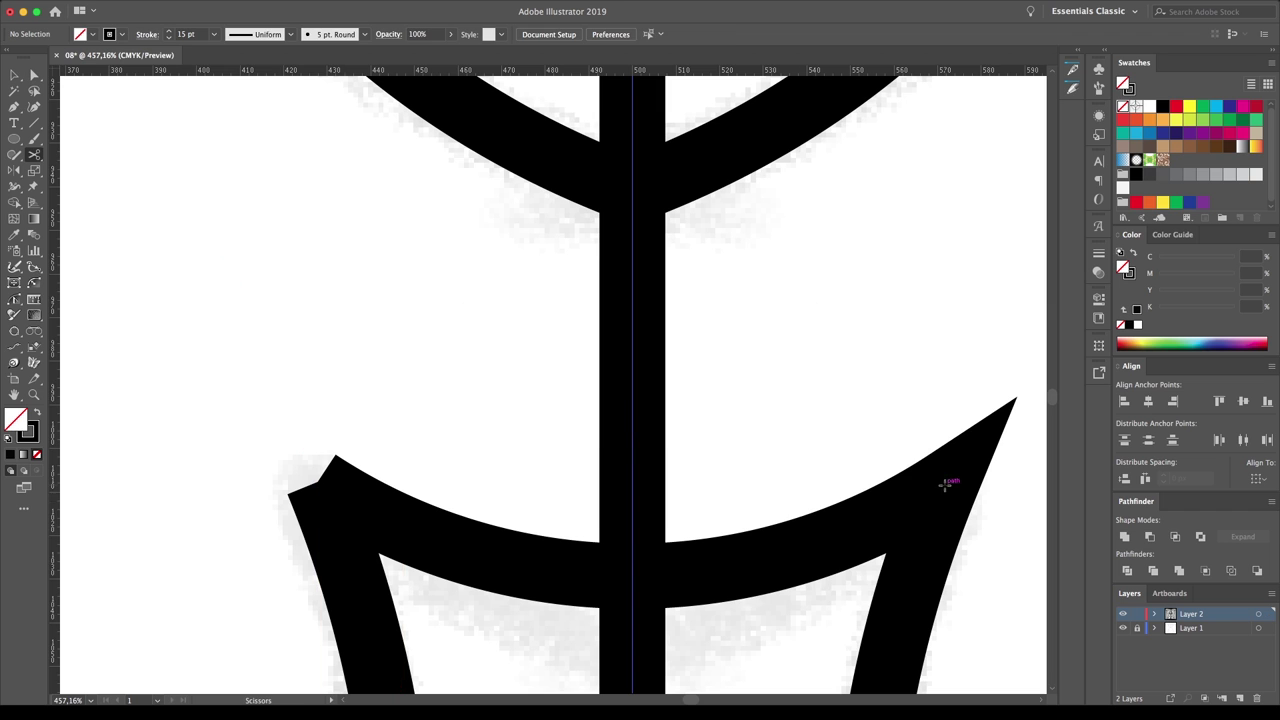
{"action": "left_click", "coordinate": [946, 486]}
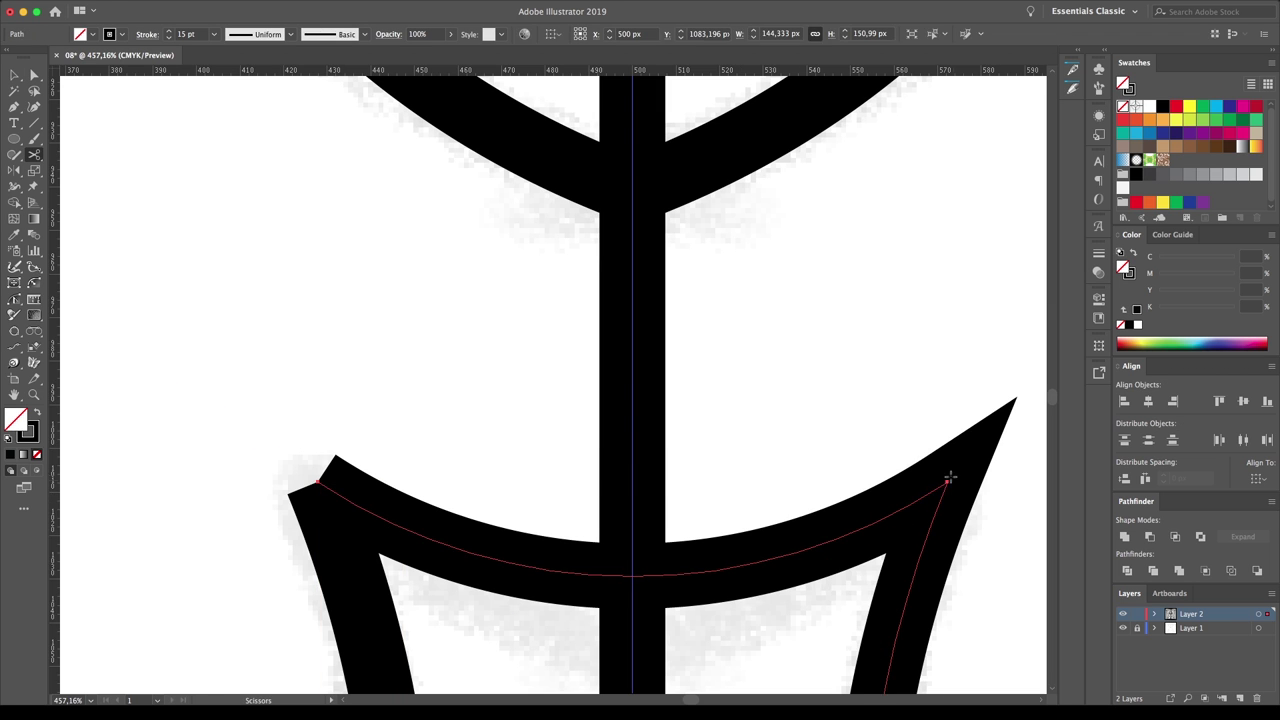
{"action": "key", "text": "Delete"}
{"action": "key", "text": "ctrl+minus"}
{"action": "key", "text": "ctrl+minus"}
{"action": "key", "text": "ctrl+minus"}
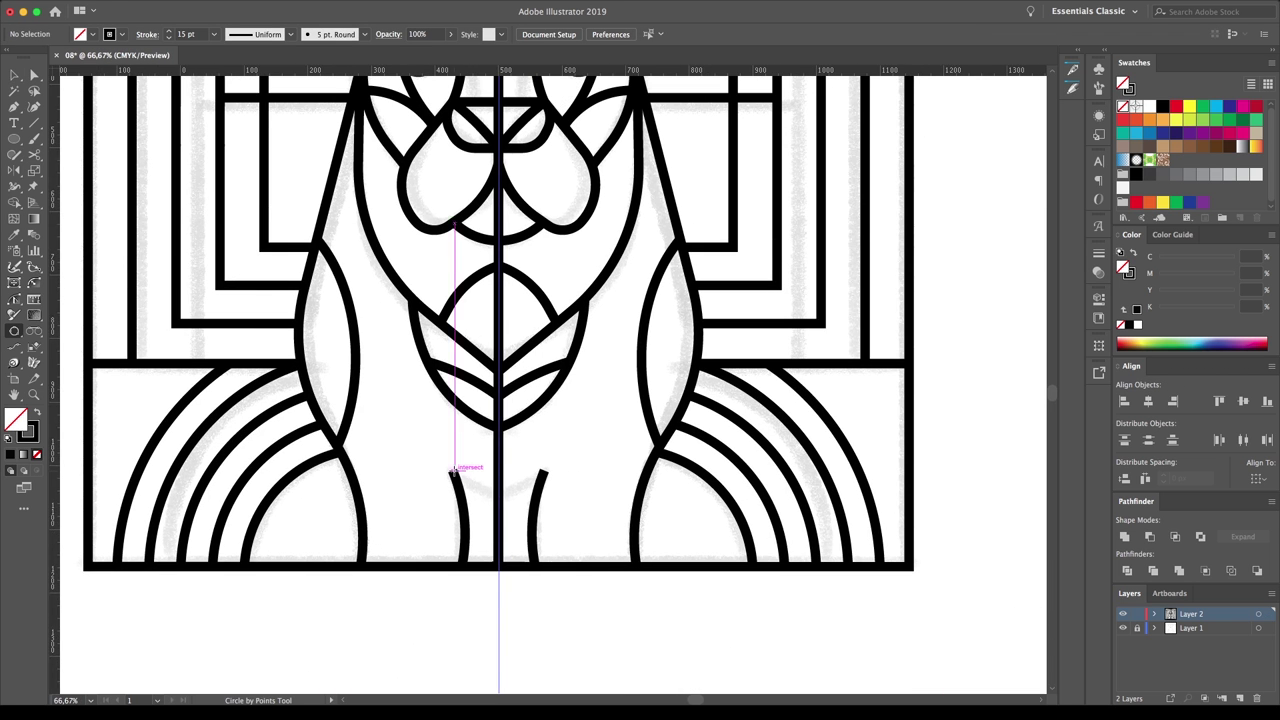
Step: Cut and delete the helper circle across the lower body, leaving the lower arch path
{"action": "left_click_drag", "start_coordinate": [532, 470], "coordinate": [543, 475]}
{"action": "key", "text": "c"}
{"action": "left_click", "coordinate": [543, 475]}
{"action": "key", "text": "a"}
{"action": "key", "text": "Delete"}
{"action": "left_click_drag", "start_coordinate": [443, 446], "coordinate": [528, 468]}
{"action": "key", "text": "ctrl+minus"}
{"action": "key", "text": "ctrl+minus"}
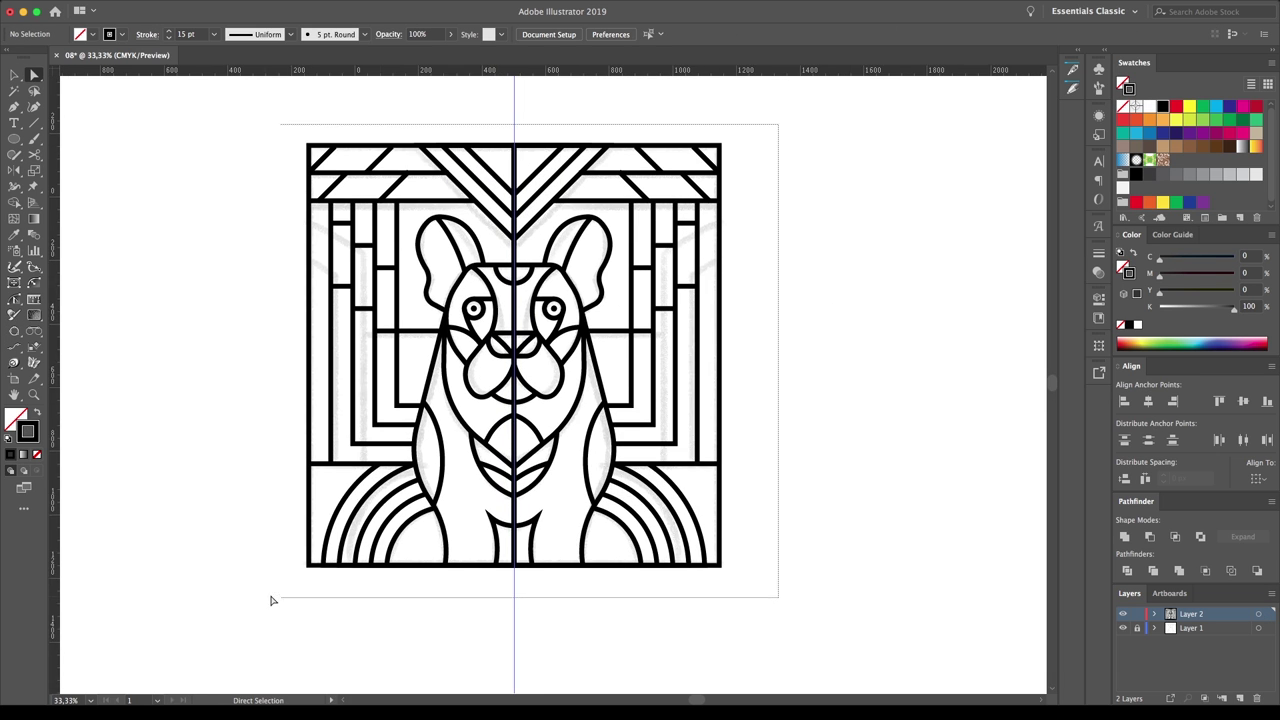
Step: Place a copy of all the bulldog artwork to the right of the original
{"action": "key", "text": "ctrl+a"}
{"action": "left_click", "coordinate": [1099, 256]}
{"action": "scroll", "coordinate": [851, 309], "scroll_direction": "right", "scroll_amount": 3}
{"action": "left_click_drag", "start_coordinate": [373, 395], "coordinate": [836, 395]}
{"action": "scroll", "coordinate": [836, 395], "scroll_direction": "right", "scroll_amount": 3}
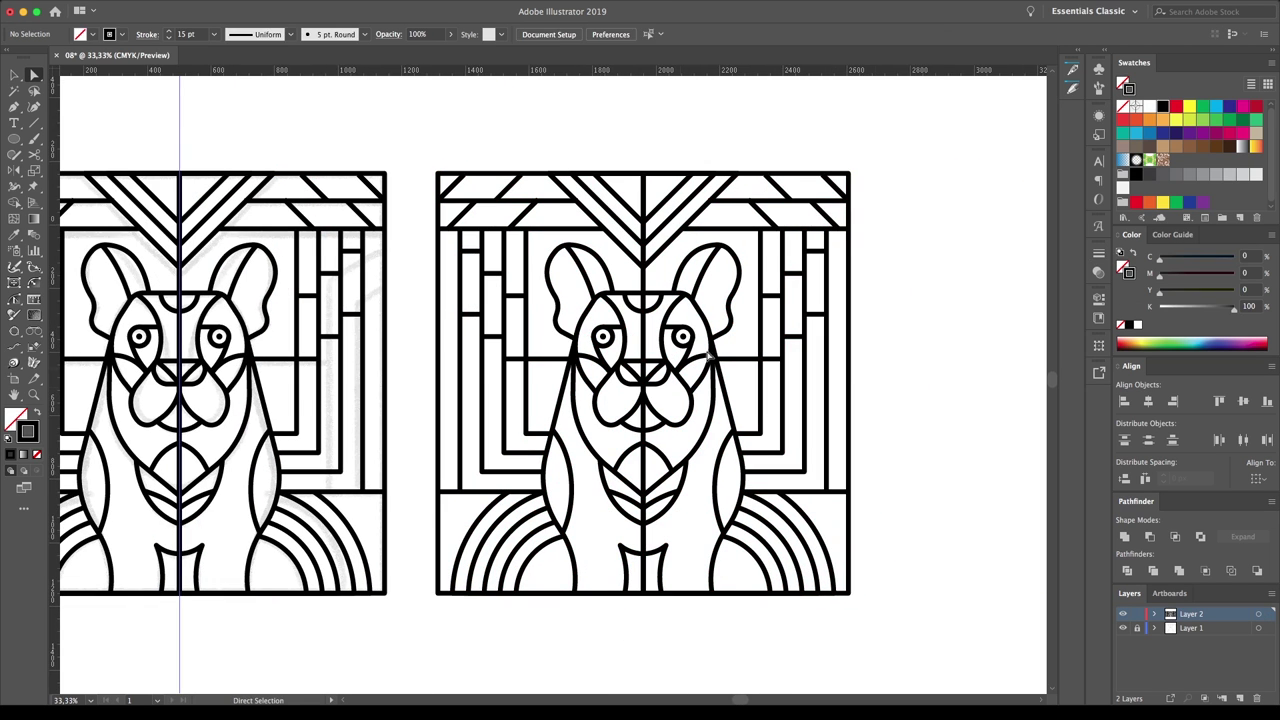
Step: Merge the top V band pieces into one shape with the Shape Builder and pick the chin arc
{"action": "key", "text": "shift+m"}
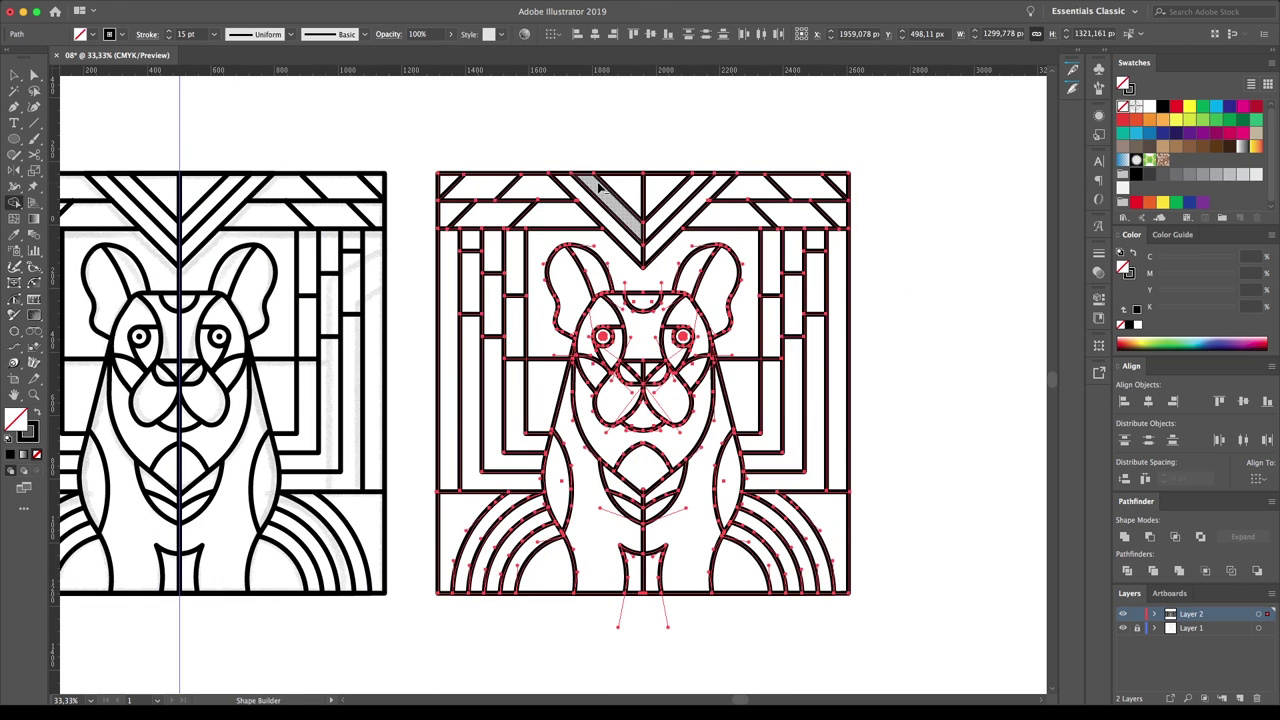
{"action": "left_click", "coordinate": [645, 232]}
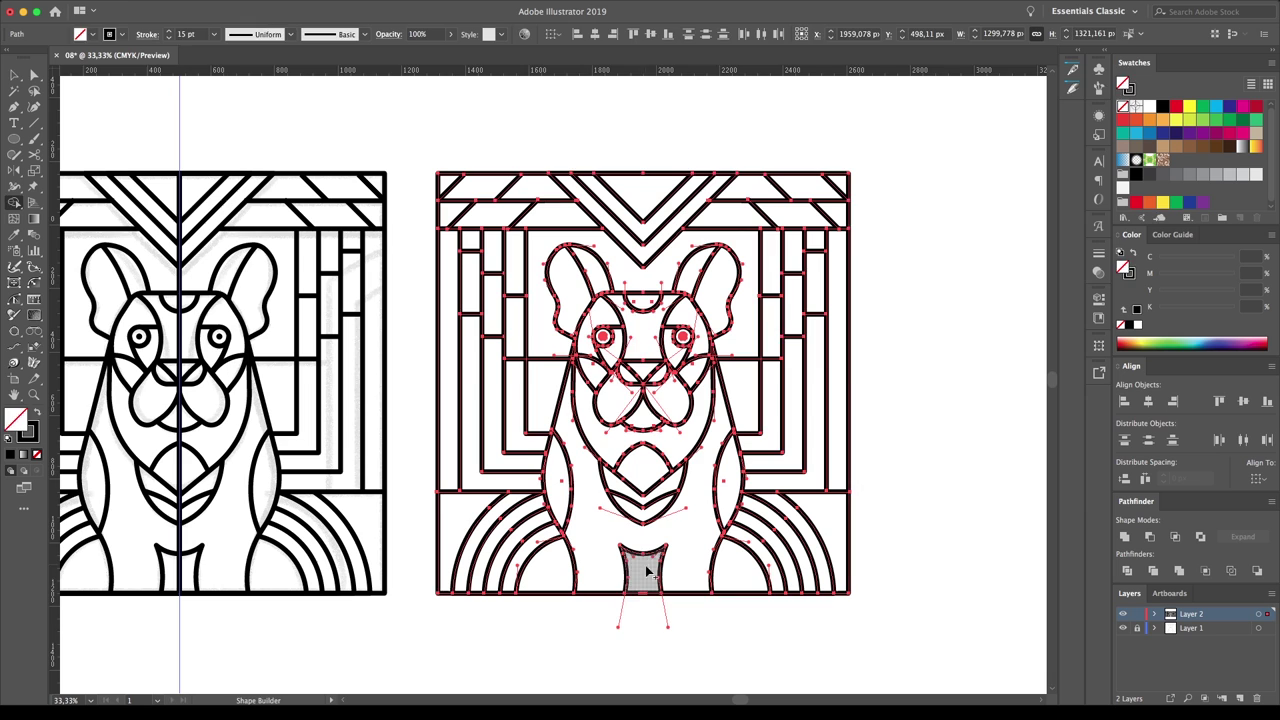
{"action": "key", "text": "ctrl+shift+a"}
{"action": "key", "text": "a"}
{"action": "left_click", "coordinate": [643, 458]}
Step: Thicken the copy's stroke weight and nudge a short line beside the dog's face
{"action": "key", "text": "v"}
{"action": "left_click", "coordinate": [925, 455]}
{"action": "left_click_drag", "start_coordinate": [907, 147], "coordinate": [426, 632]}
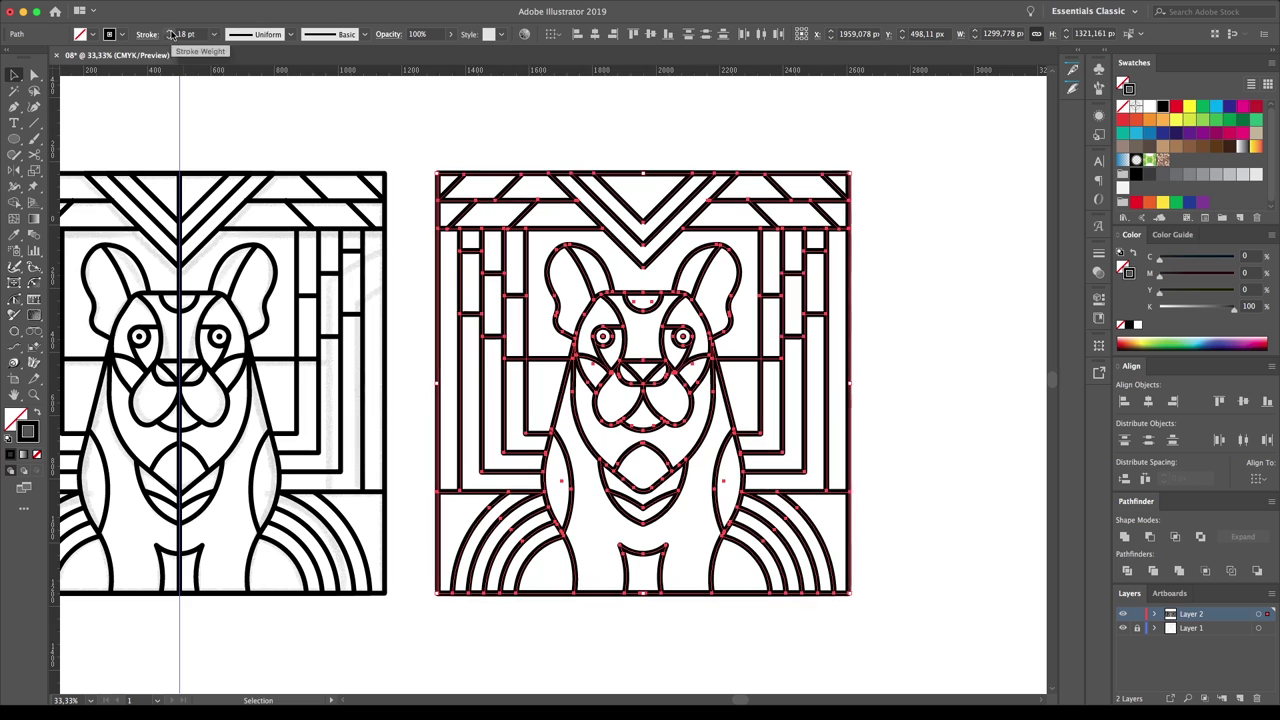
{"action": "left_click", "coordinate": [509, 104]}
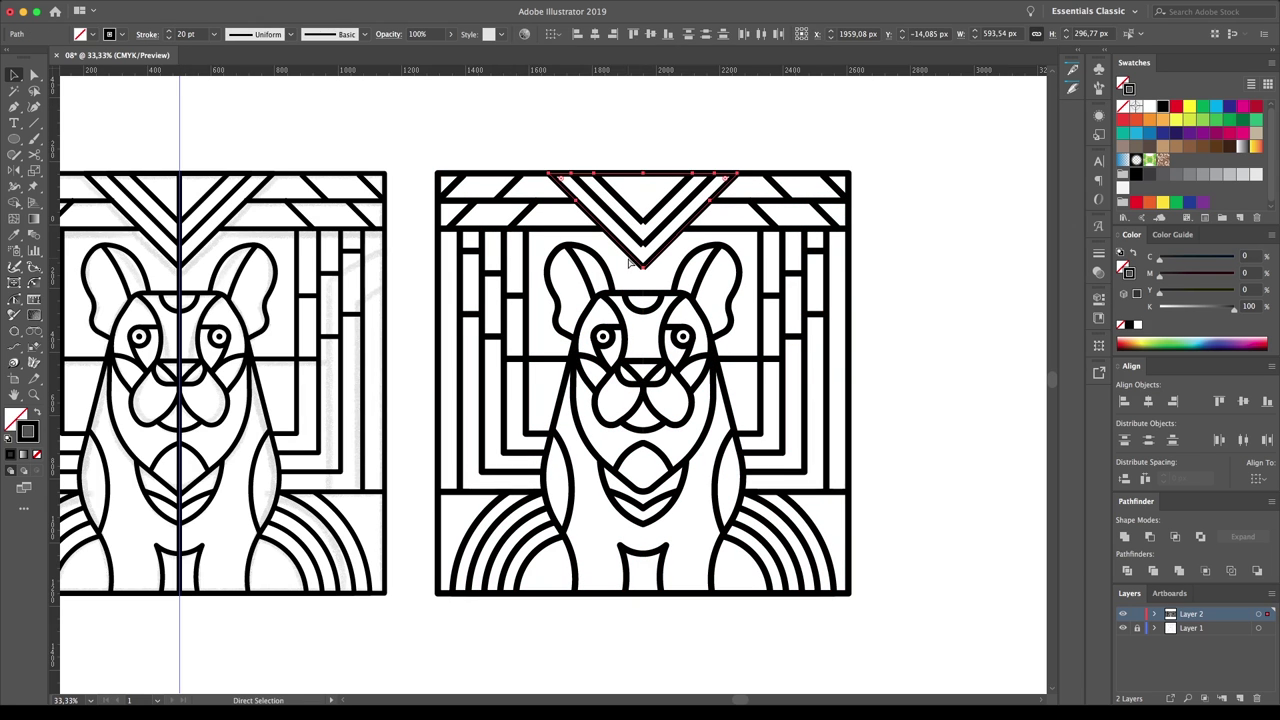
{"action": "left_click_drag", "start_coordinate": [863, 249], "coordinate": [833, 235]}
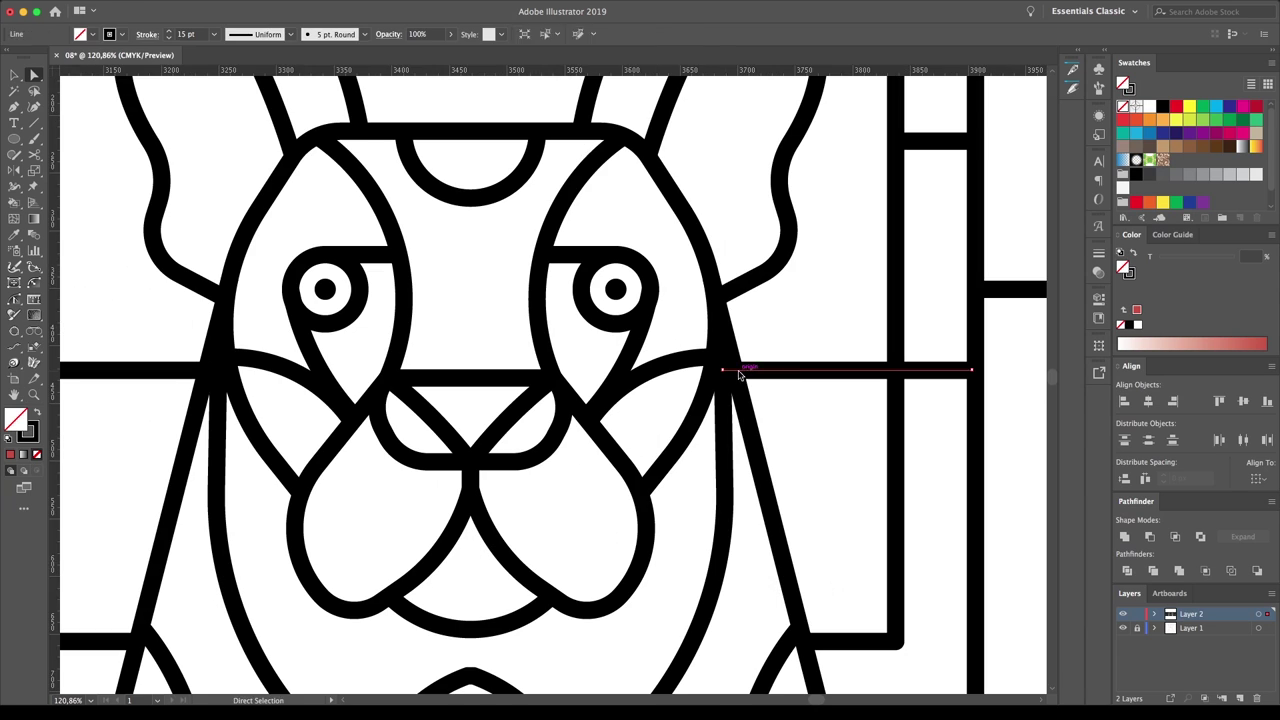
{"action": "left_click_drag", "start_coordinate": [726, 366], "coordinate": [740, 372]}
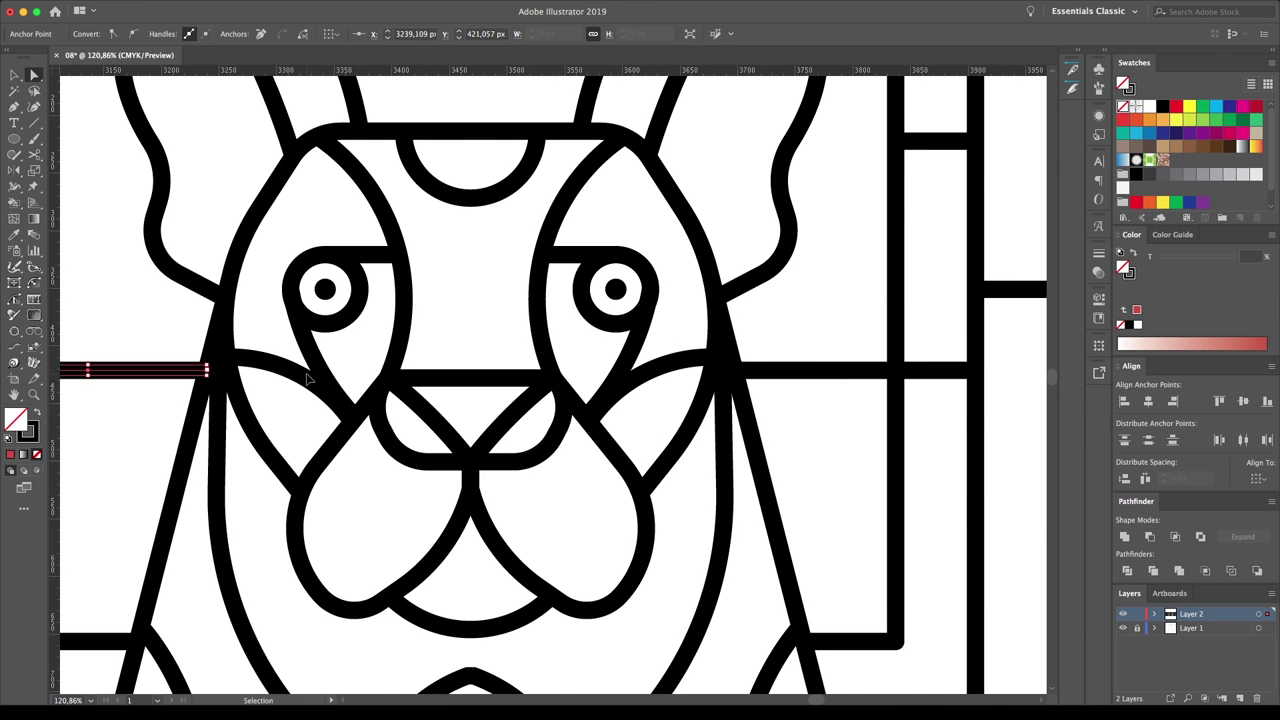
{"action": "key", "text": "ctrl+minus"}
{"action": "key", "text": "ctrl+minus"}
{"action": "key", "text": "ctrl+minus"}
{"action": "left_click", "coordinate": [871, 343]}
Step: Zoom in on the right-hand copy and select the entire copied artwork
{"action": "key", "text": "z"}
{"action": "left_click_drag", "start_coordinate": [896, 179], "coordinate": [376, 637]}
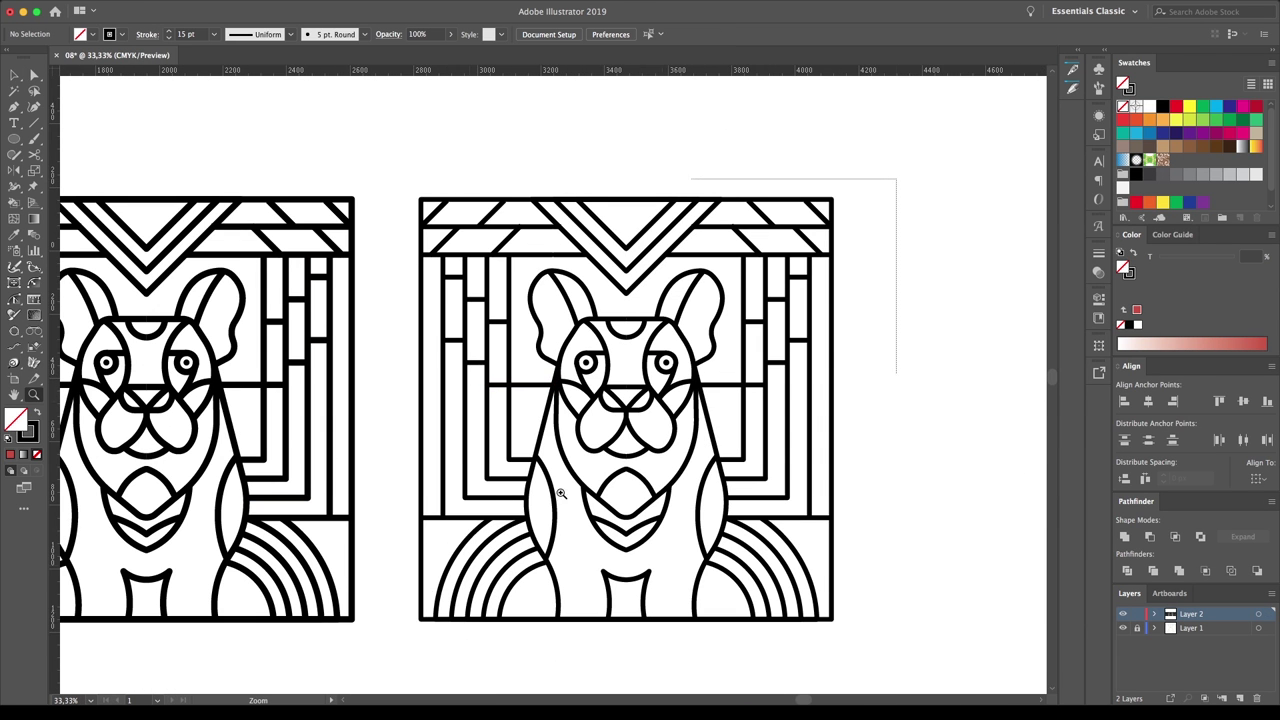
{"action": "key", "text": "v"}
{"action": "left_click_drag", "start_coordinate": [866, 92], "coordinate": [236, 694]}
Step: Paint the eye regions, nose, three bottom regions and both tall L-shaped bars red
{"action": "key", "text": "k"}
{"action": "scroll", "coordinate": [1138, 205], "scroll_direction": "down", "scroll_amount": 1}
{"action": "left_click", "coordinate": [488, 332]}
{"action": "left_click", "coordinate": [585, 336]}
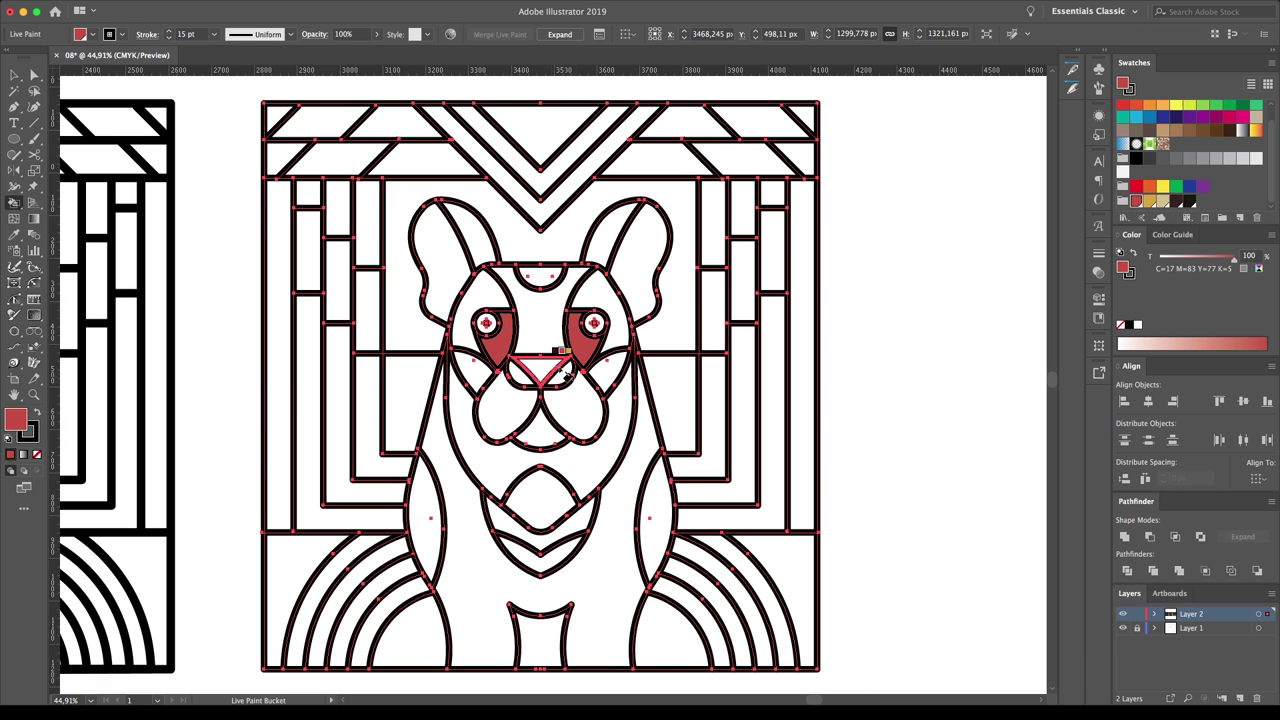
{"action": "left_click", "coordinate": [540, 375]}
{"action": "left_click", "coordinate": [410, 635]}
{"action": "left_click", "coordinate": [540, 640]}
{"action": "left_click", "coordinate": [668, 630]}
{"action": "left_click", "coordinate": [381, 469]}
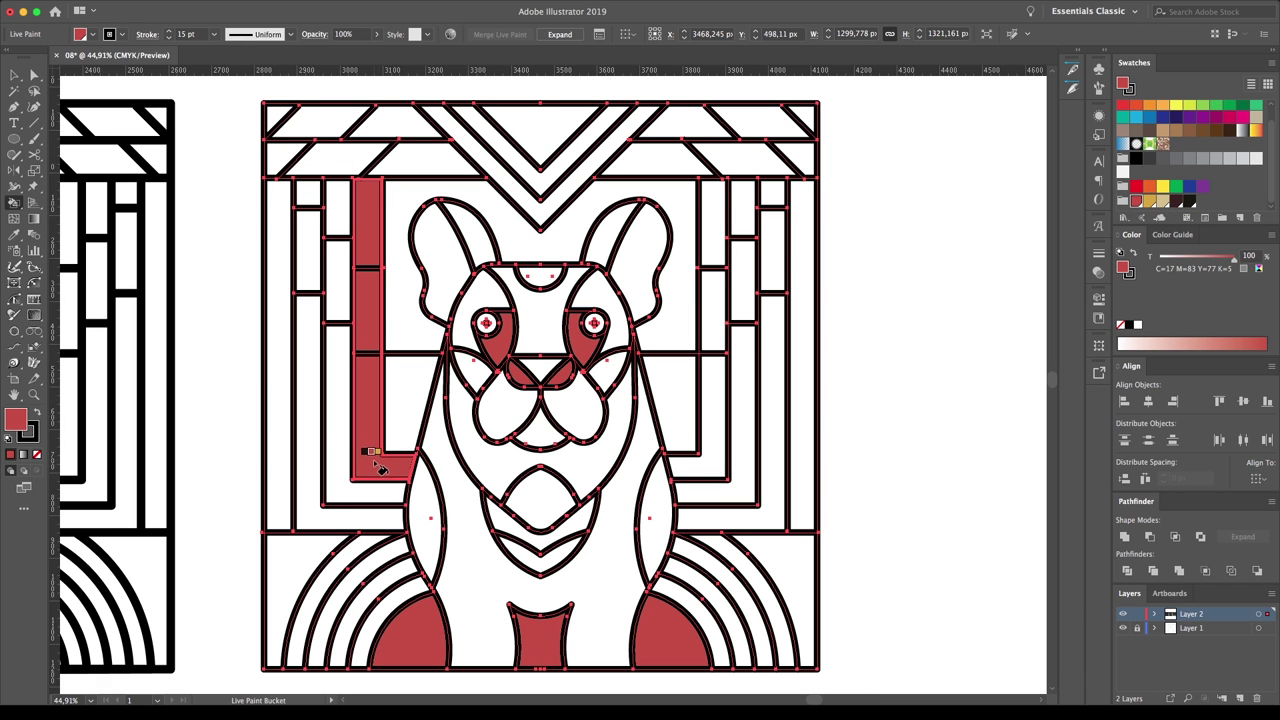
{"action": "left_click", "coordinate": [715, 440]}
Step: Paint the inner left L, small left rectangle, both bottom arcs, chest chevron and chin diamond gold
{"action": "key", "text": "Right"}
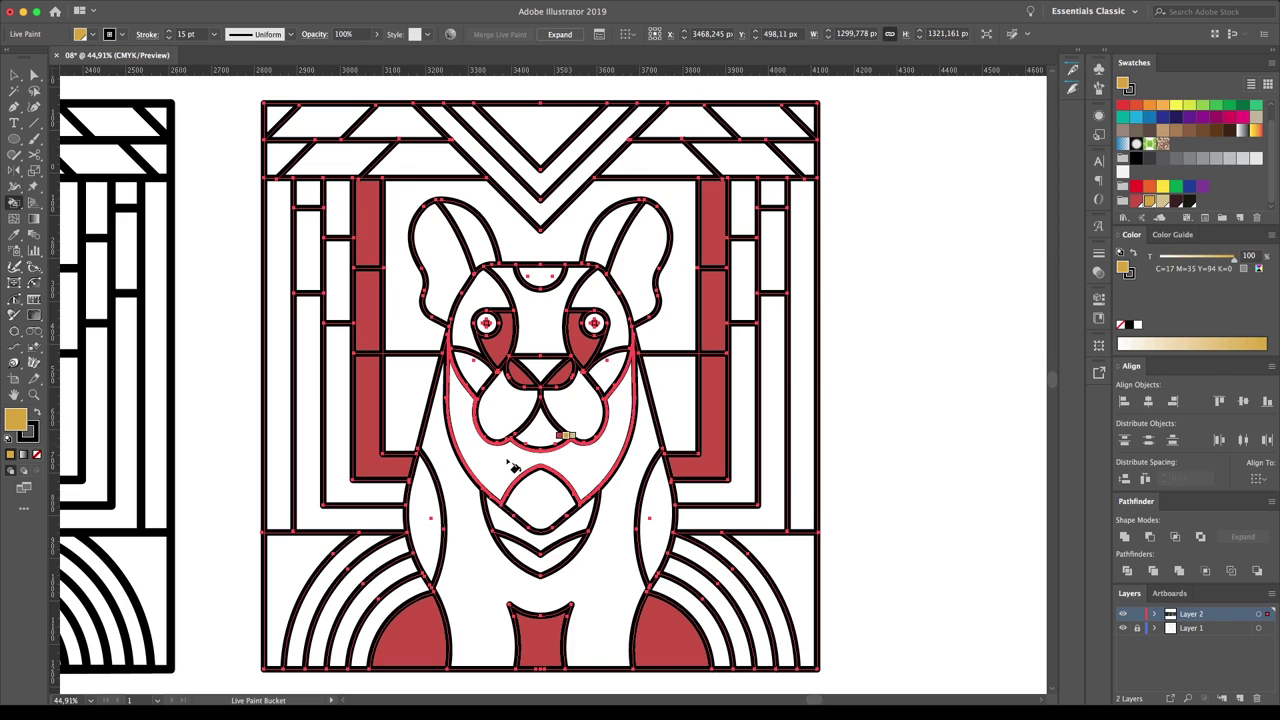
{"action": "left_click", "coordinate": [337, 420]}
{"action": "left_click", "coordinate": [308, 258]}
{"action": "left_click", "coordinate": [386, 591]}
{"action": "left_click", "coordinate": [700, 591]}
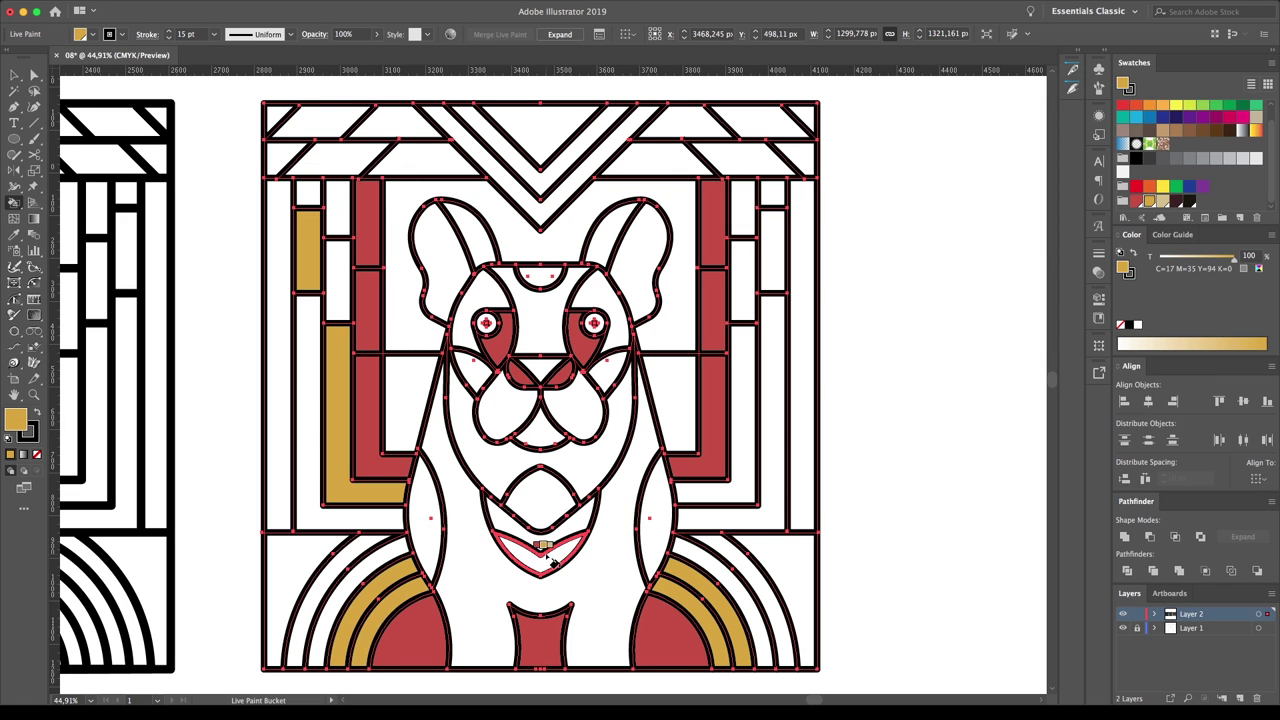
{"action": "left_click", "coordinate": [532, 545]}
{"action": "left_click", "coordinate": [541, 514]}
Step: Paint the cheeks, chin and forehead centre beige, and forehead sides and muzzle lobes dark brown
{"action": "left_click_drag", "start_coordinate": [545, 430], "coordinate": [612, 378]}
{"action": "left_click", "coordinate": [468, 376]}
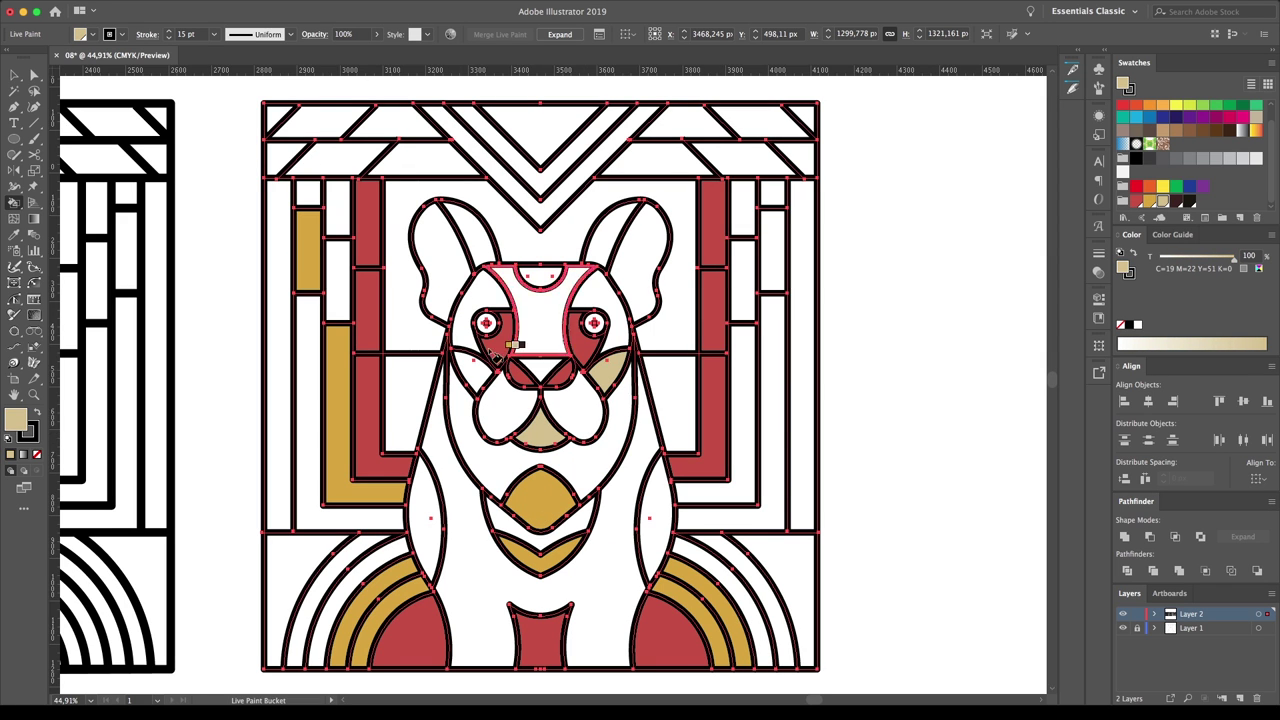
{"action": "key", "text": "Right"}
{"action": "left_click", "coordinate": [478, 300]}
{"action": "left_click", "coordinate": [605, 298]}
{"action": "key", "text": "Left"}
{"action": "left_click", "coordinate": [548, 330]}
{"action": "key", "text": "Right"}
{"action": "left_click", "coordinate": [578, 402]}
{"action": "left_click", "coordinate": [505, 405]}
{"action": "key", "text": "Left"}
{"action": "key", "text": "Right"}
Step: Try dark brown, beige and gold on the lower face region, settling on a final colour
{"action": "left_click", "coordinate": [516, 466]}
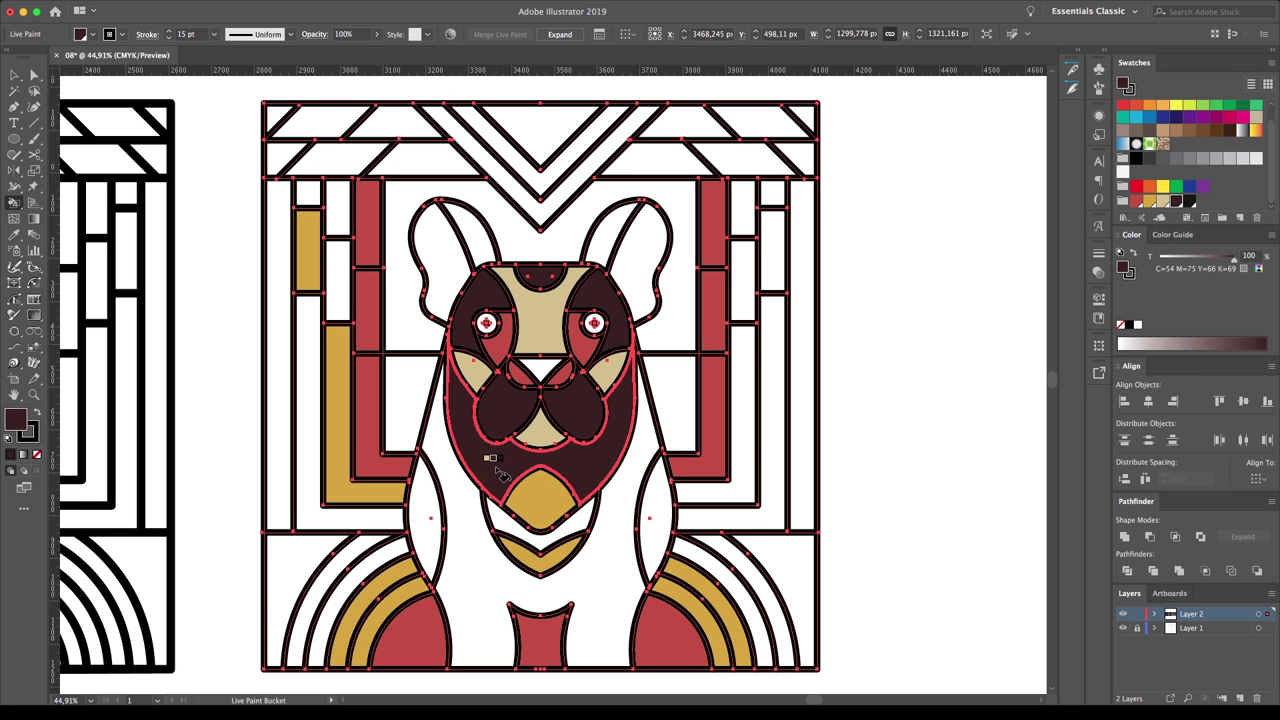
{"action": "key", "text": "Right"}
{"action": "left_click", "coordinate": [500, 468]}
{"action": "key", "text": "Left"}
{"action": "key", "text": "Right"}
{"action": "key", "text": "Right"}
{"action": "key", "text": "Left"}
{"action": "key", "text": "Right"}
{"action": "left_click", "coordinate": [500, 470]}
{"action": "key", "text": "Left"}
{"action": "left_click", "coordinate": [497, 472]}
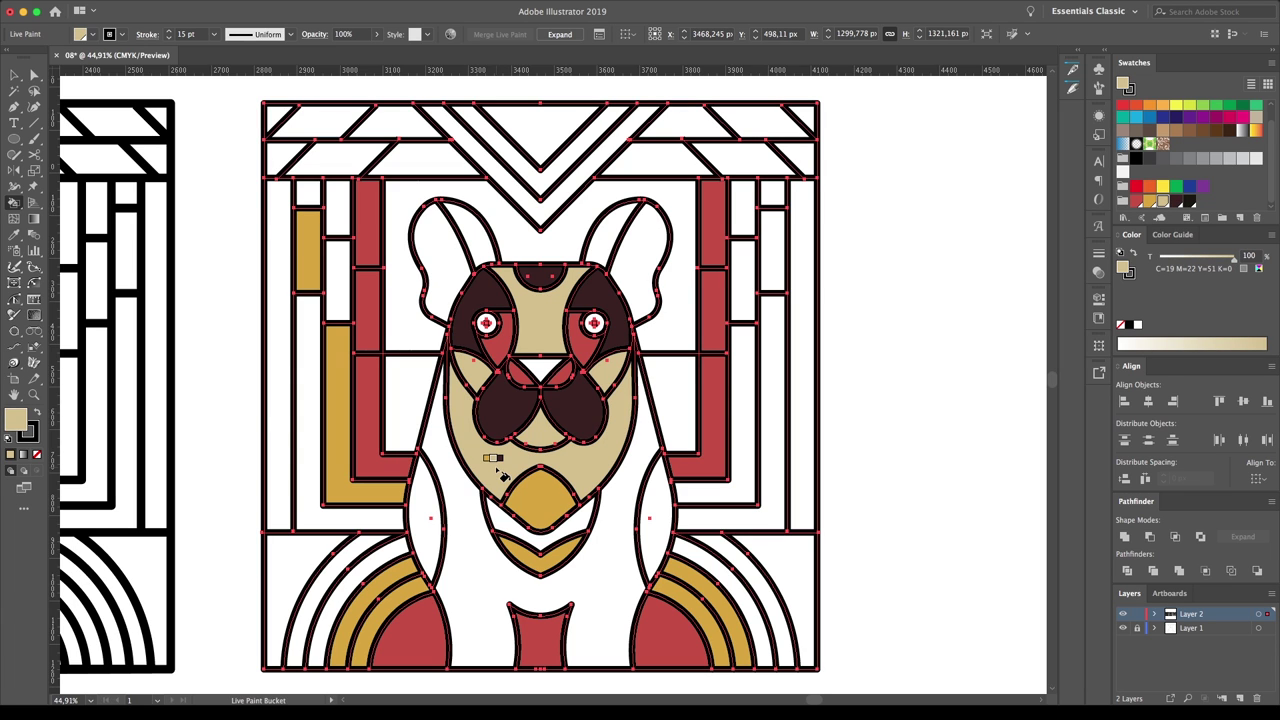
{"action": "left_click", "coordinate": [503, 472]}
{"action": "key", "text": "Right"}
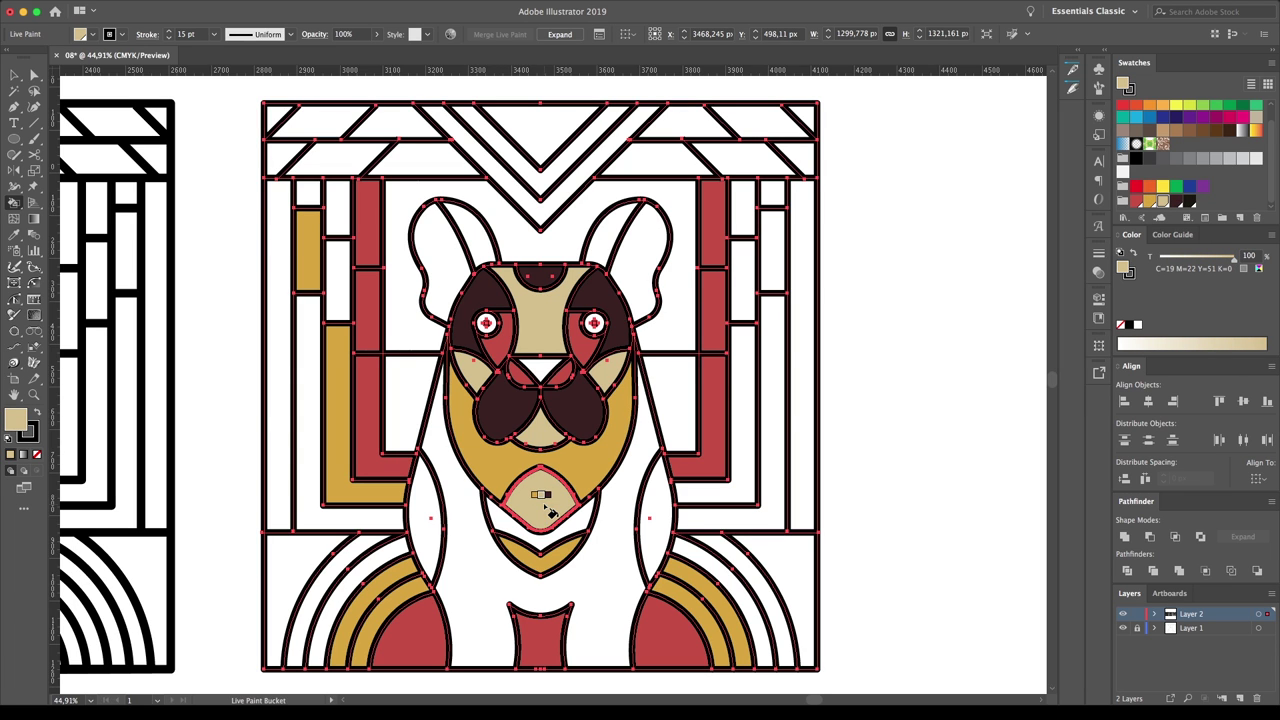
Step: Paint the chest and body beige, the chest V and both leg regions dark brown, outer left arc beige
{"action": "left_click", "coordinate": [590, 516]}
{"action": "key", "text": "Right"}
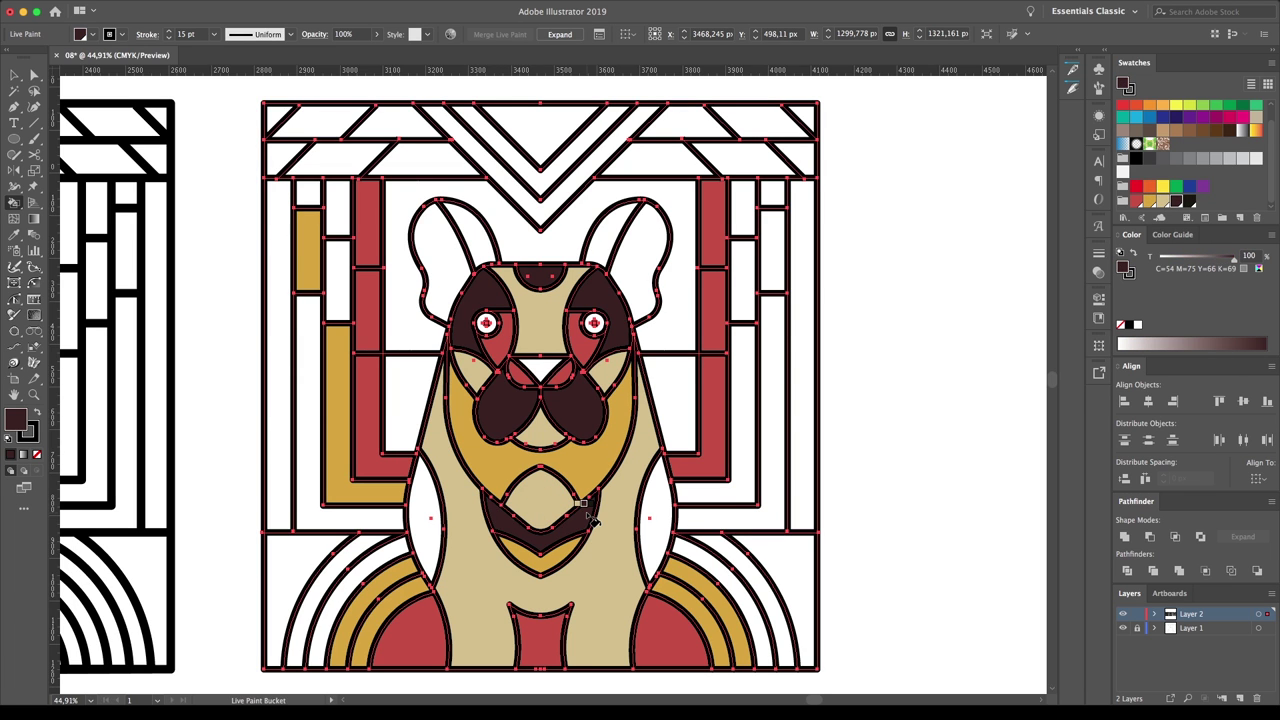
{"action": "left_click", "coordinate": [598, 518]}
{"action": "left_click", "coordinate": [423, 514]}
{"action": "left_click", "coordinate": [640, 530]}
{"action": "key", "text": "Left"}
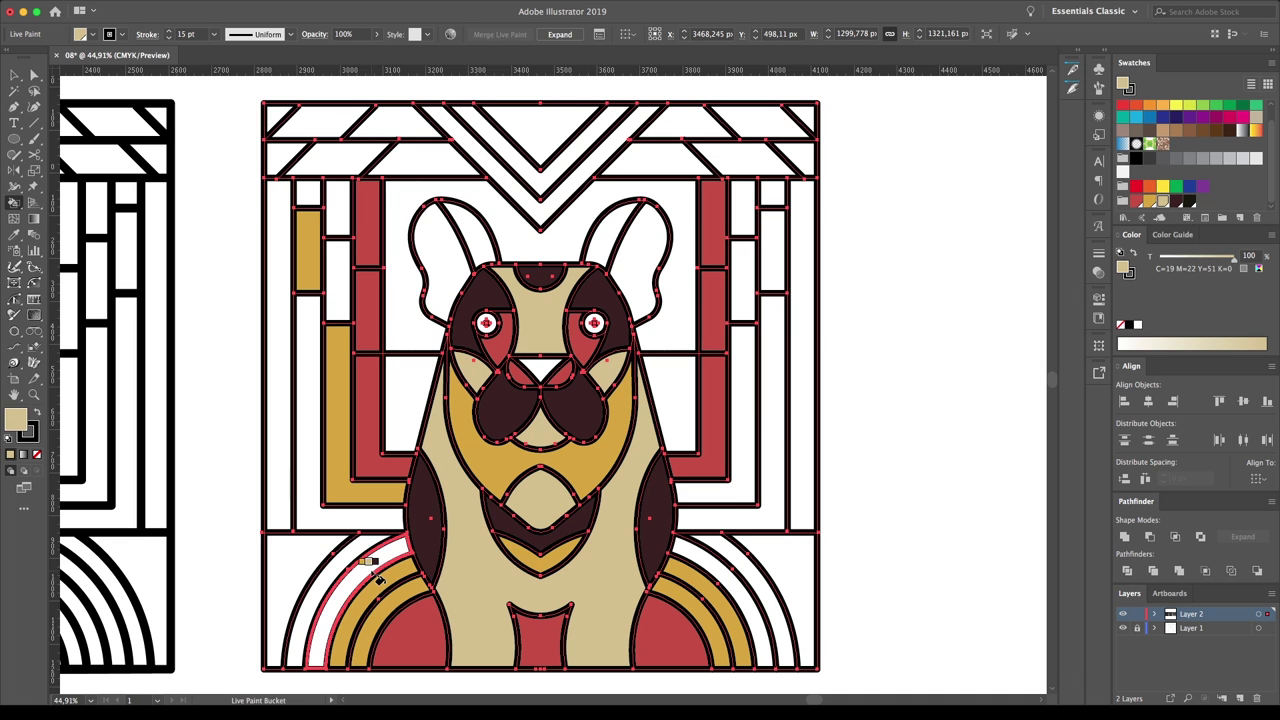
{"action": "left_click", "coordinate": [333, 560]}
Step: Fill the left and right side strips, columns, corners and upper-right rectangle in beige, gold and dark brown
{"action": "key", "text": "Right"}
{"action": "left_click", "coordinate": [285, 560]}
{"action": "left_click", "coordinate": [285, 490]}
{"action": "key", "text": "Left"}
{"action": "left_click", "coordinate": [300, 495]}
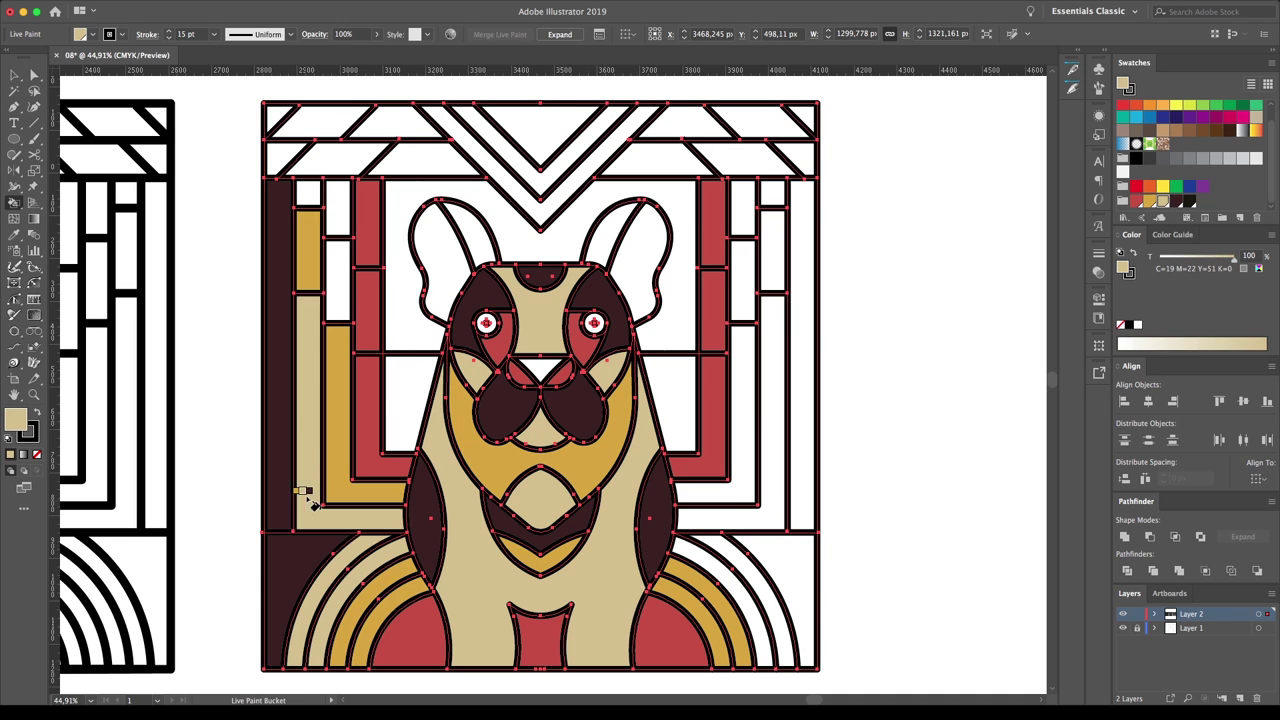
{"action": "left_click", "coordinate": [765, 512]}
{"action": "left_click", "coordinate": [752, 485]}
{"action": "left_click", "coordinate": [772, 250]}
{"action": "left_click", "coordinate": [800, 430]}
{"action": "left_click", "coordinate": [800, 563]}
{"action": "key", "text": "Left"}
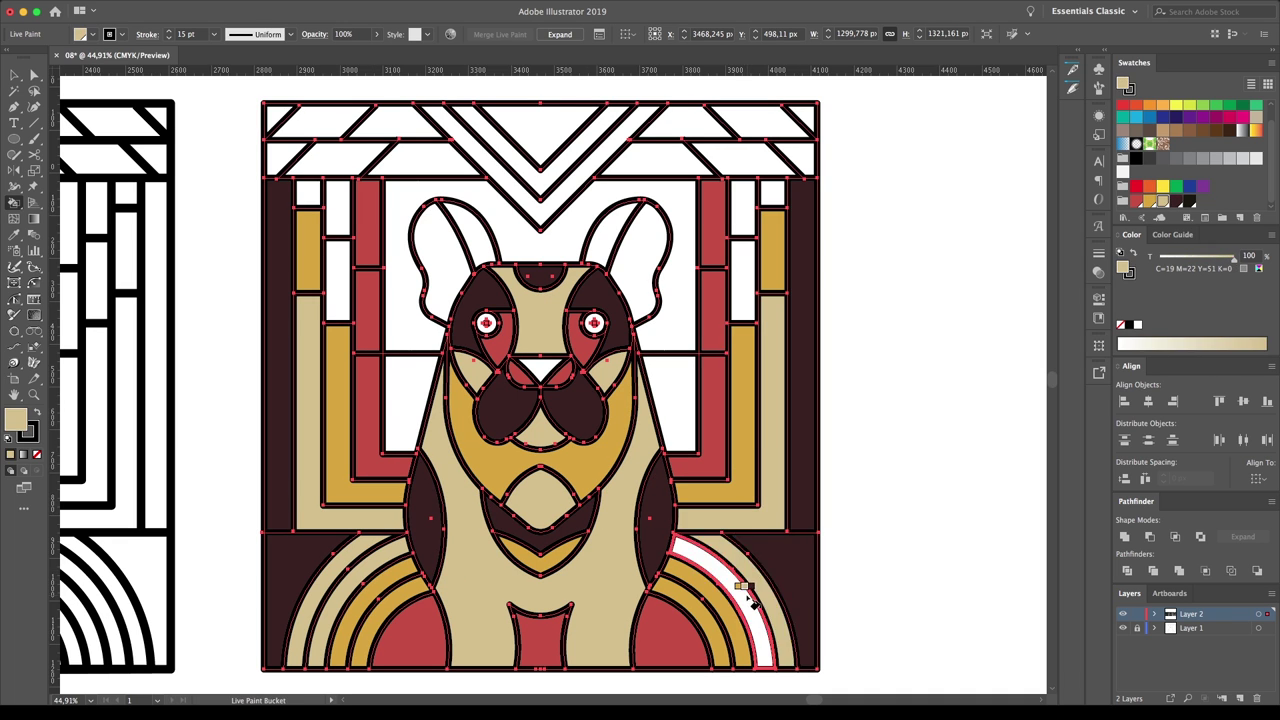
{"action": "left_click", "coordinate": [749, 586]}
Step: Paint both panels beside the head gold, the under-eye triangle and background dark brown, then the ears
{"action": "key", "text": "Left"}
{"action": "left_click", "coordinate": [672, 405]}
{"action": "left_click", "coordinate": [410, 400]}
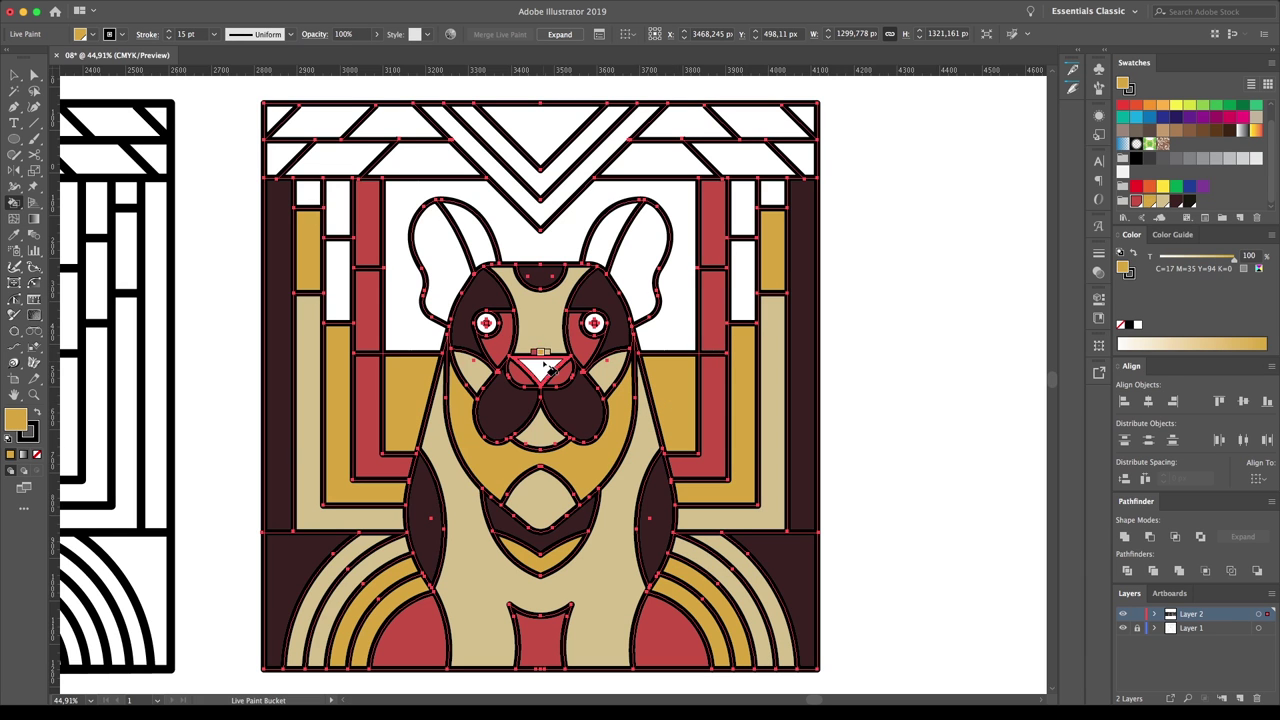
{"action": "key", "text": "Right"}
{"action": "left_click", "coordinate": [540, 370]}
{"action": "left_click", "coordinate": [615, 240]}
{"action": "key", "text": "Left"}
{"action": "left_click", "coordinate": [635, 245]}
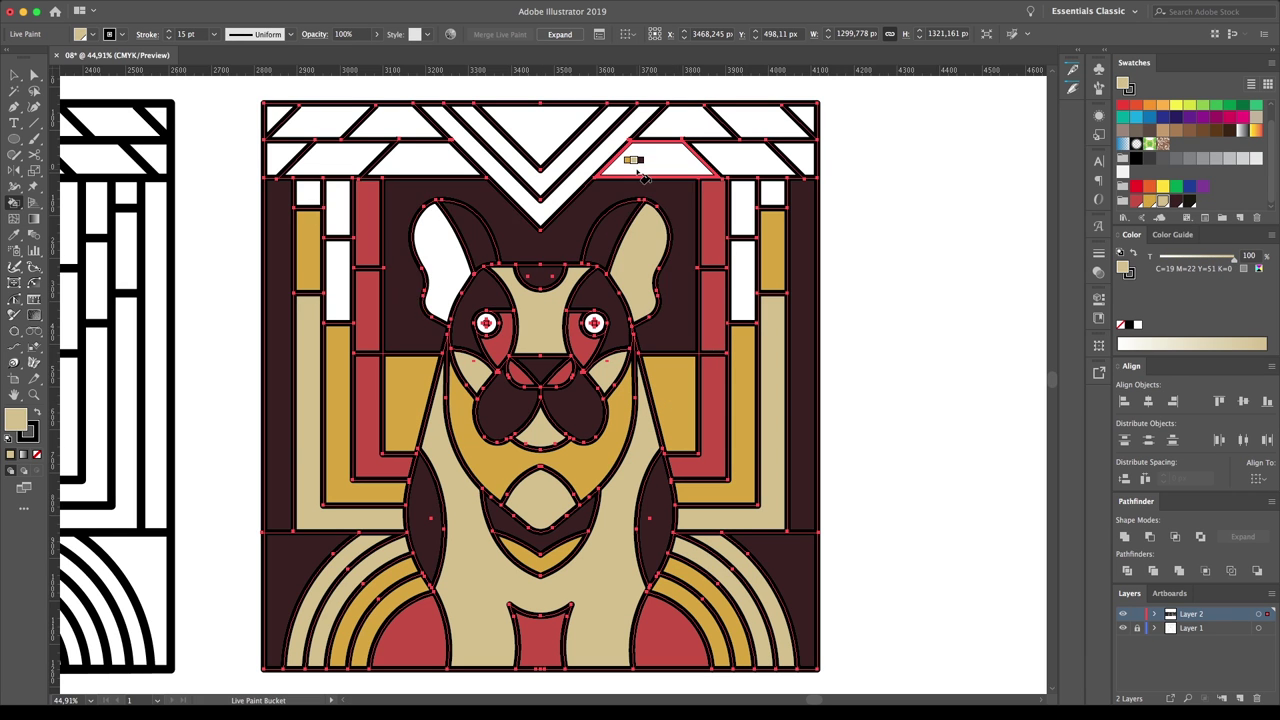
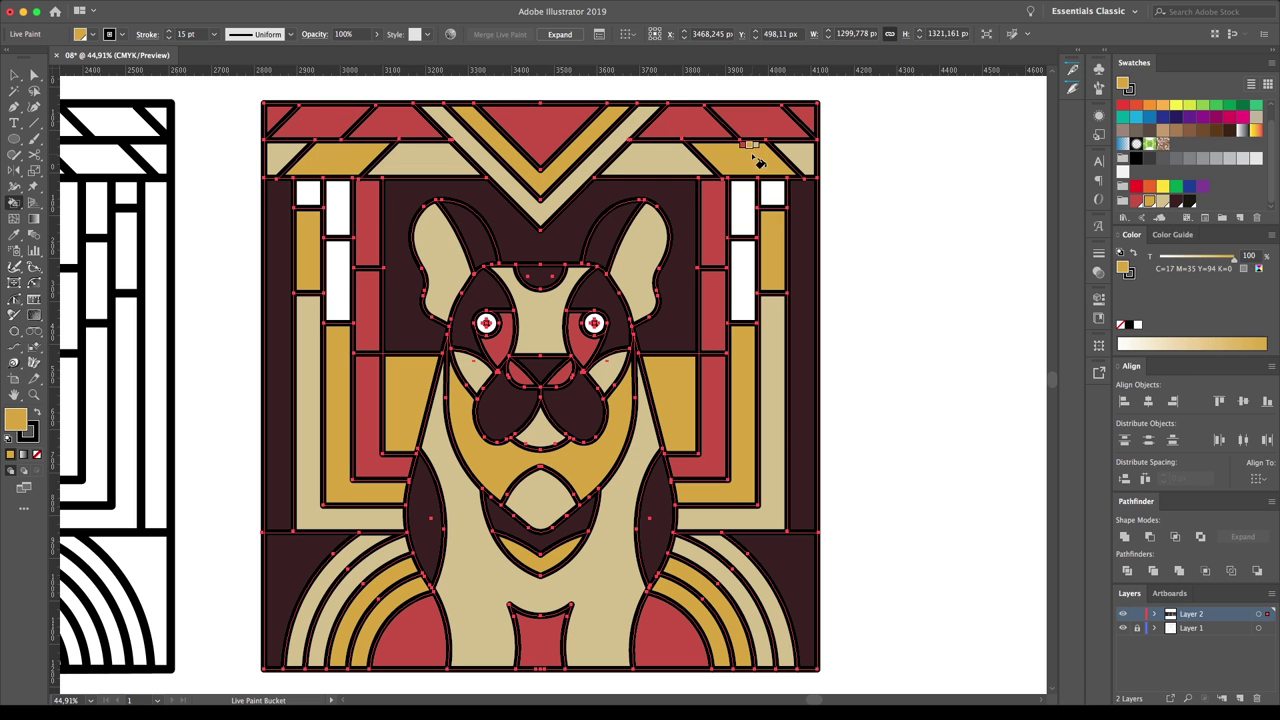
Step: Fill the last white panels with gold, red and maroon, and paint both eyes gold
{"action": "key", "text": "Left"}
{"action": "key", "text": "Left"}
{"action": "left_click", "coordinate": [308, 192]}
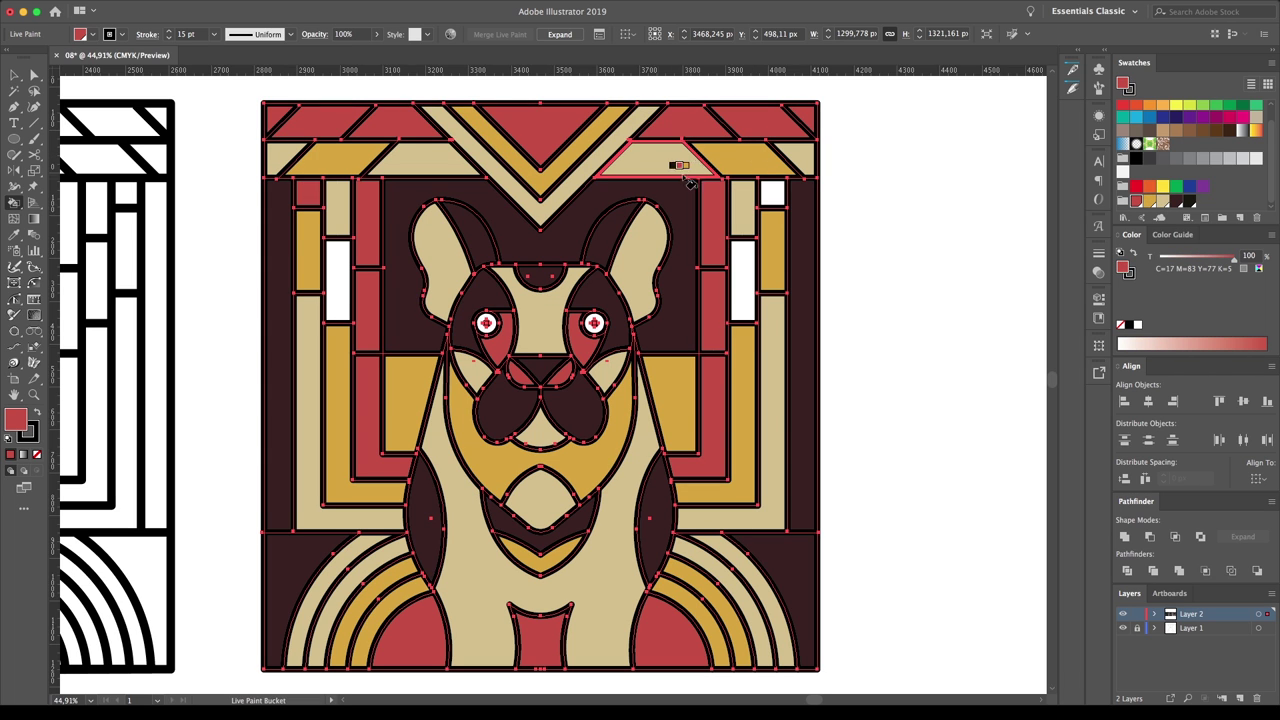
{"action": "key", "text": "Left"}
{"action": "left_click", "coordinate": [745, 277]}
{"action": "left_click", "coordinate": [337, 275]}
{"action": "key", "text": "Right"}
{"action": "left_click", "coordinate": [486, 322]}
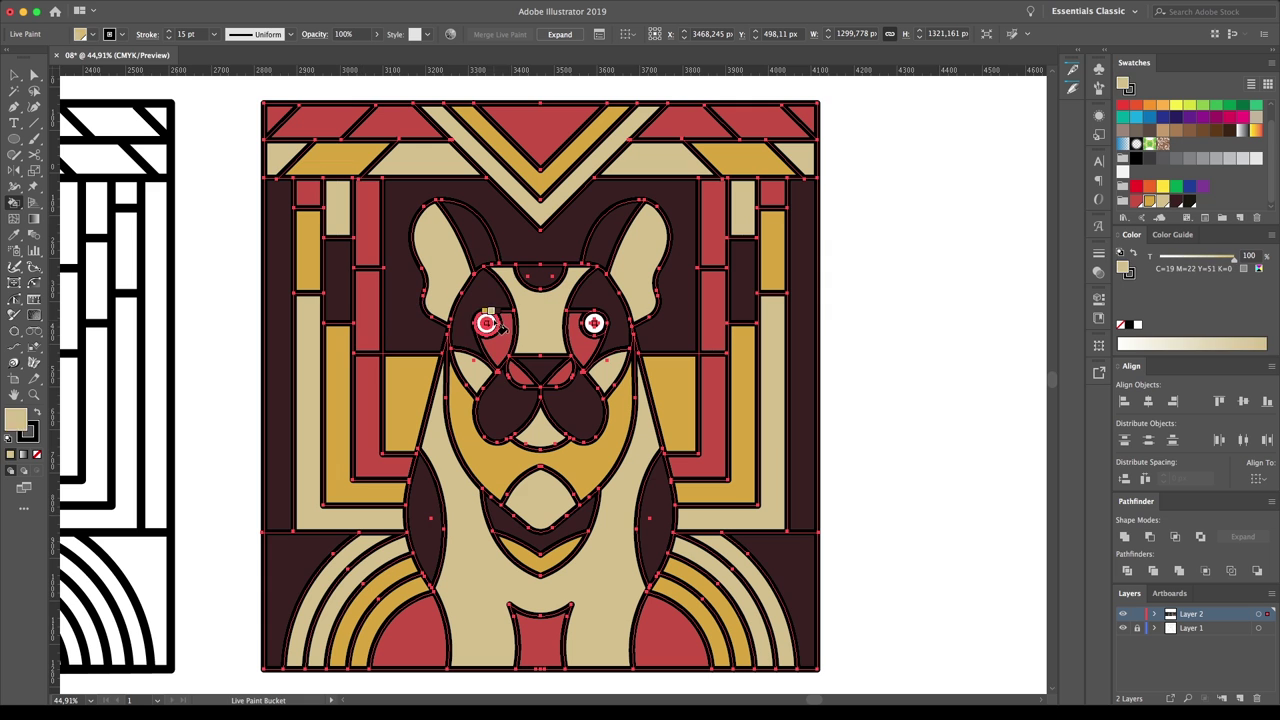
{"action": "left_click", "coordinate": [593, 325]}
{"action": "key", "text": "Right"}
{"action": "key", "text": "Right"}
Step: Expand the live paint artwork into plain shapes
{"action": "left_click", "coordinate": [191, 148]}
{"action": "key", "text": "v"}
{"action": "right_click", "coordinate": [700, 376]}
{"action": "key", "text": "Escape"}
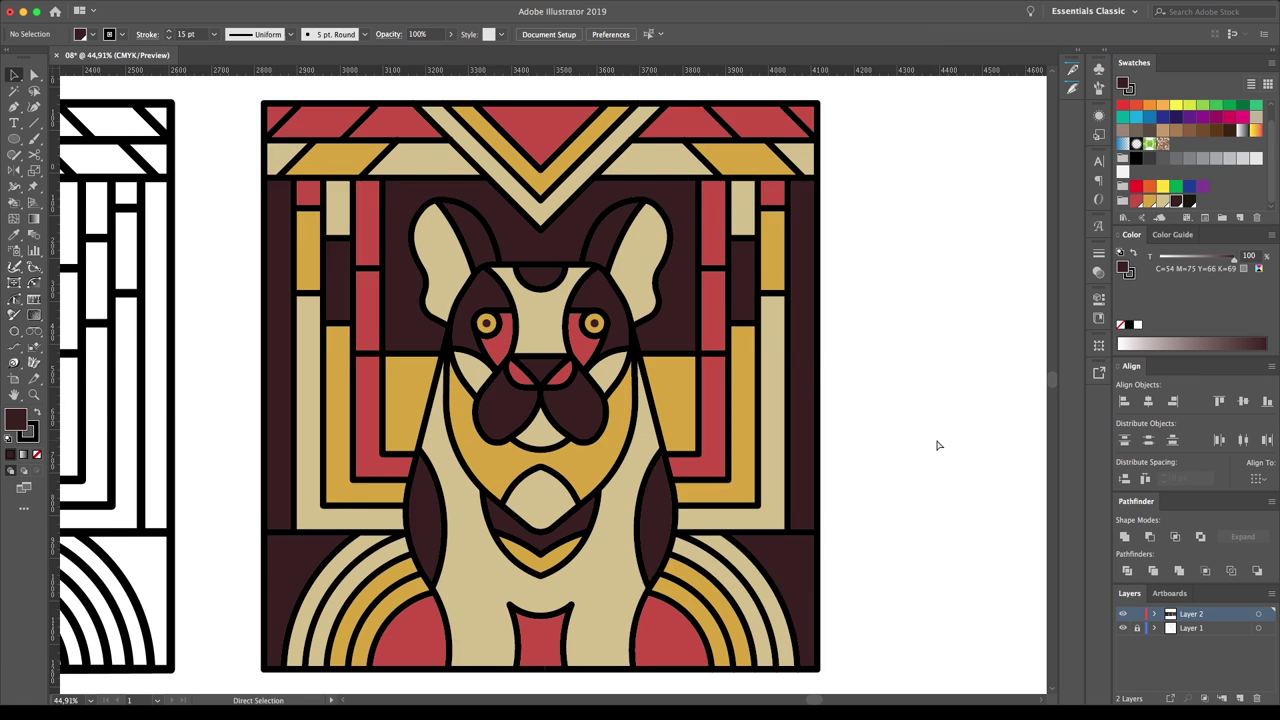
Step: Select the whole dog portrait and place a duplicate to its right
{"action": "key", "text": "super+minus"}
{"action": "scroll", "coordinate": [786, 434], "scroll_direction": "right", "scroll_amount": 3}
{"action": "left_click", "coordinate": [583, 477]}
{"action": "left_click_drag", "start_coordinate": [586, 134], "coordinate": [150, 585]}
{"action": "left_click", "coordinate": [572, 549]}
{"action": "left_click_drag", "start_coordinate": [551, 223], "coordinate": [157, 566]}
{"action": "left_click", "coordinate": [643, 245]}
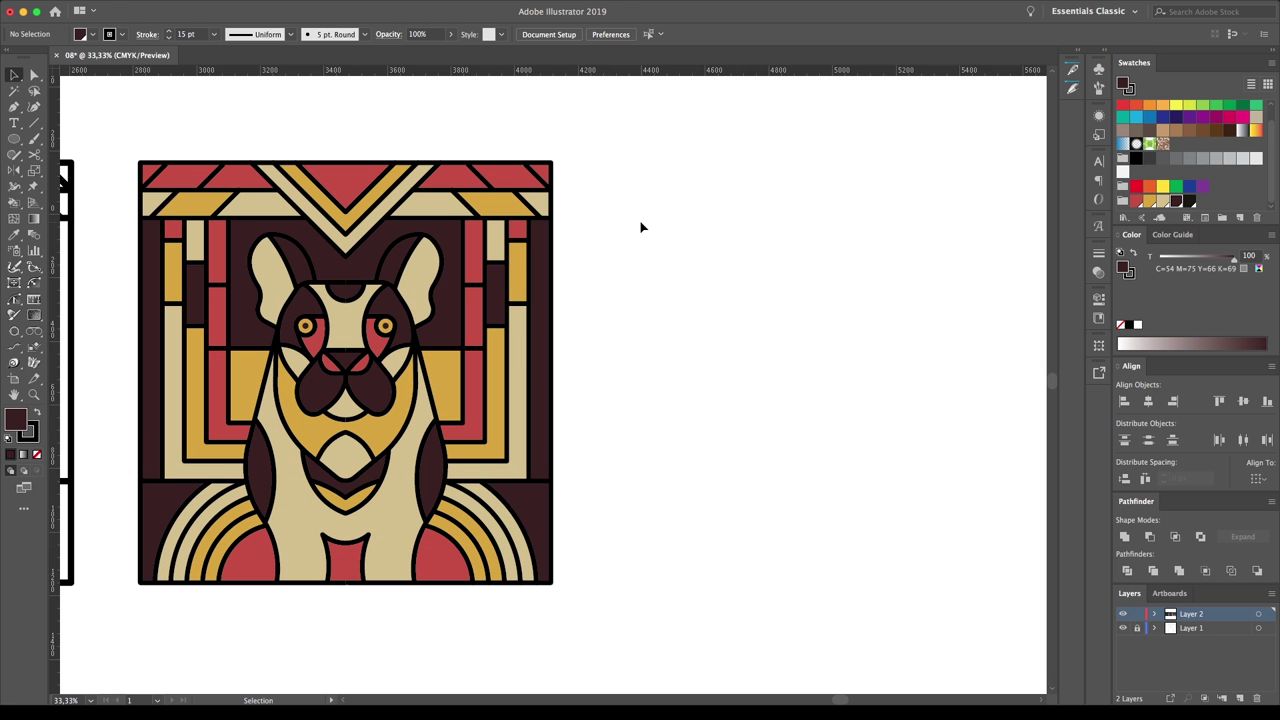
{"action": "mouse_move", "coordinate": [642, 228]}
{"action": "left_mouse_down"}
{"action": "mouse_move", "coordinate": [183, 201]}
{"action": "mouse_move", "coordinate": [603, 170]}
{"action": "left_mouse_up"}
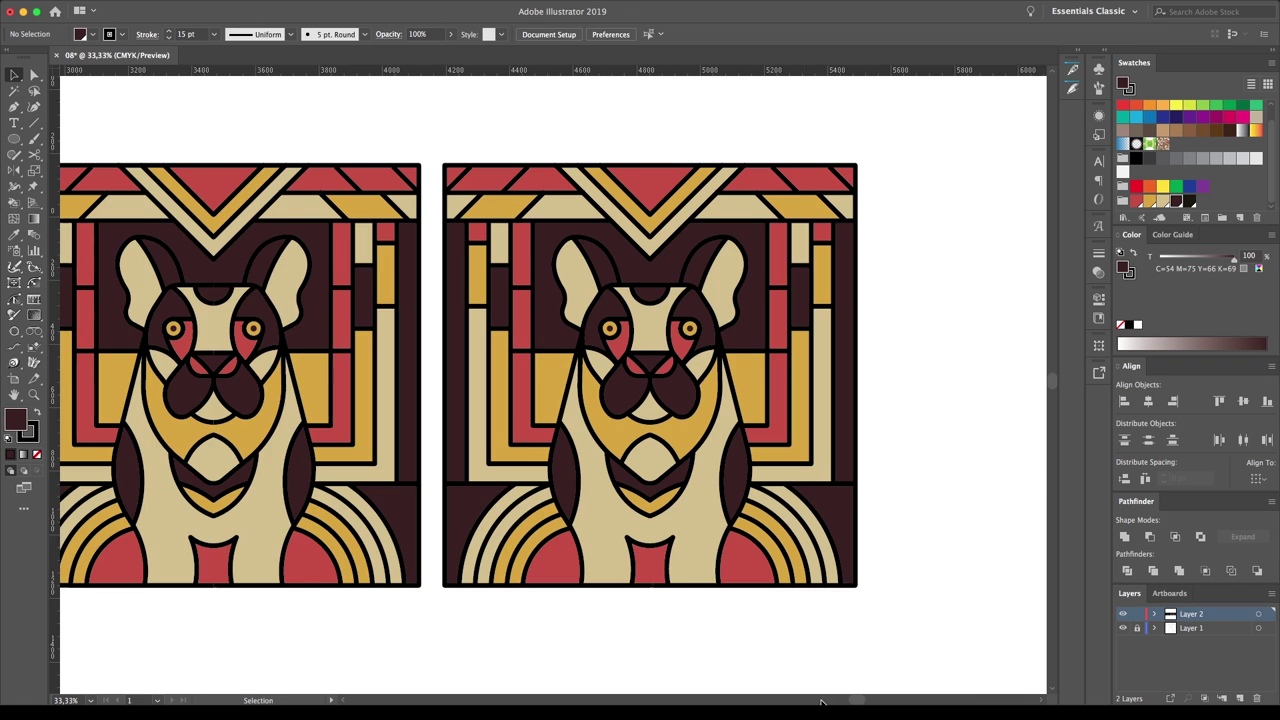
{"action": "left_click_drag", "start_coordinate": [840, 700], "coordinate": [897, 700]}
Step: Delete all black outlines from the duplicate using Same Stroke selection
{"action": "left_click", "coordinate": [118, 580]}
{"action": "key", "text": "ctrl+d"}
{"action": "right_click", "coordinate": [557, 509]}
{"action": "key", "text": "Escape"}
{"action": "key", "text": "a"}
{"action": "left_click", "coordinate": [747, 587]}
{"action": "key", "text": "v"}
{"action": "key", "text": "Delete"}
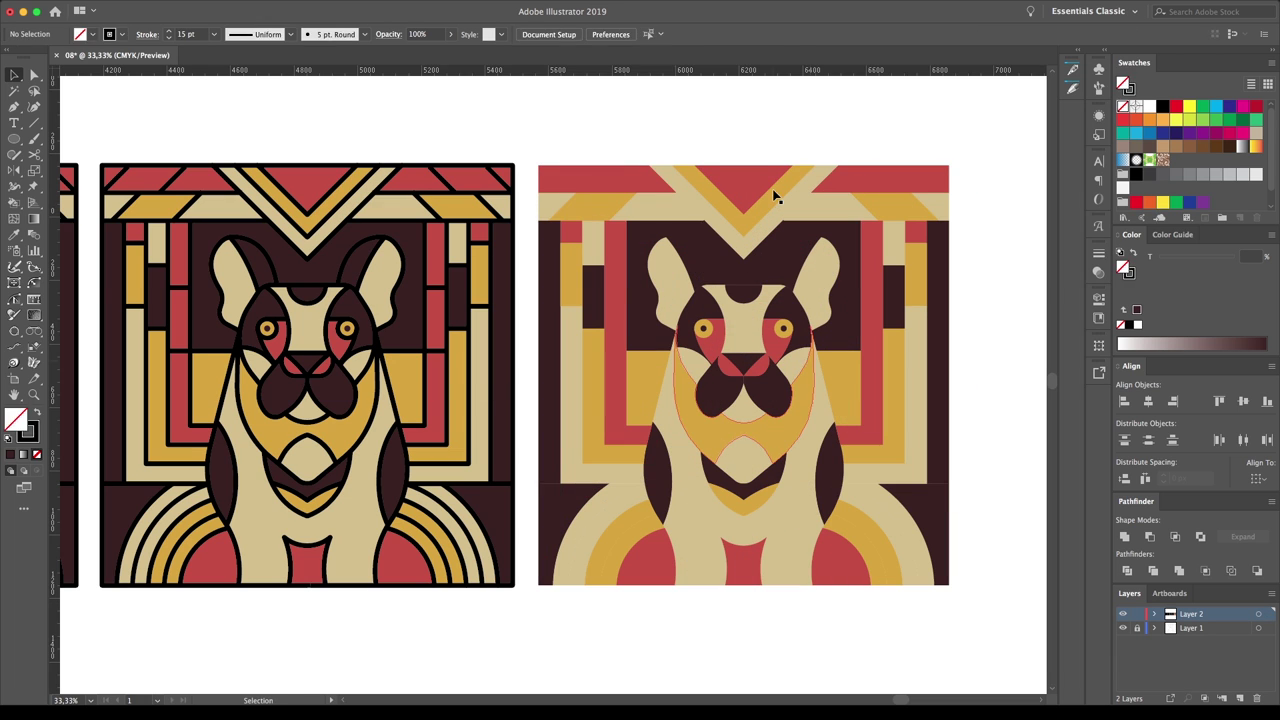
Step: Copy both portraits below the originals
{"action": "key", "text": "ctrl+minus"}
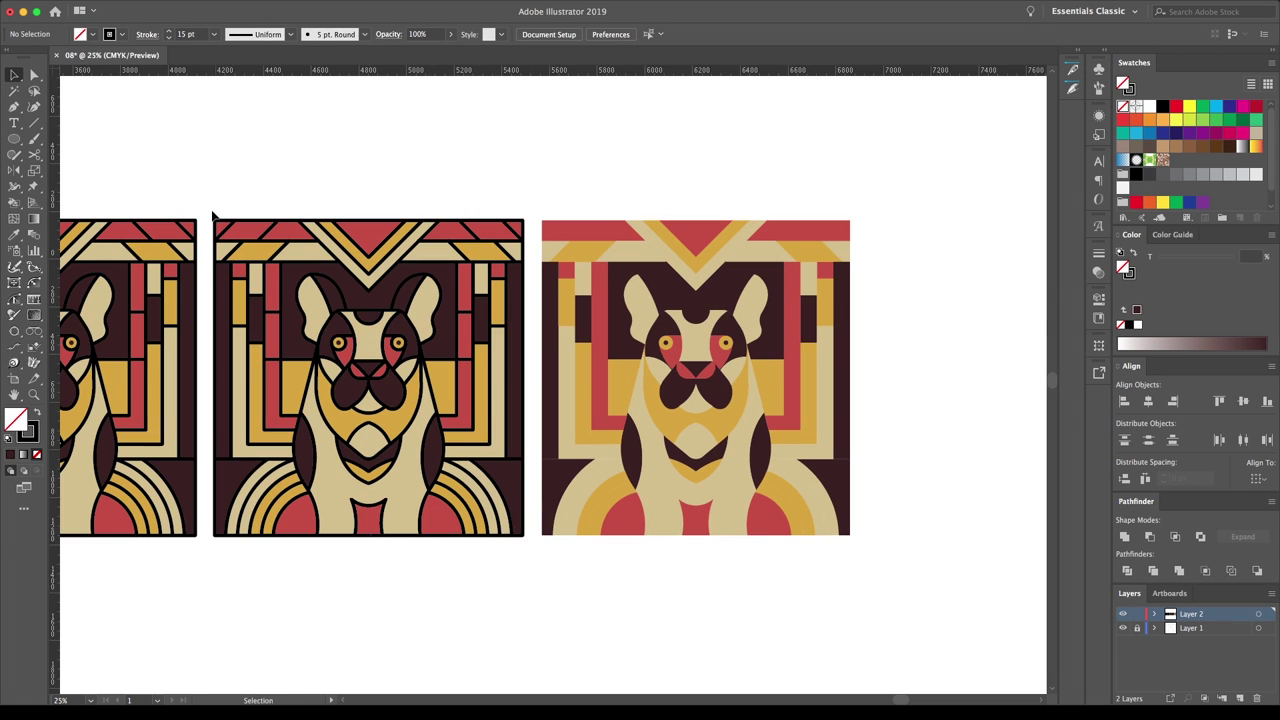
{"action": "scroll", "coordinate": [876, 559], "scroll_direction": "down", "scroll_amount": 3}
{"action": "left_click_drag", "start_coordinate": [440, 142], "coordinate": [440, 460]}
Step: Give the lower-left copy 10 pt outlines and delete the extra lower-right copy
{"action": "left_click_drag", "start_coordinate": [572, 358], "coordinate": [251, 685]}
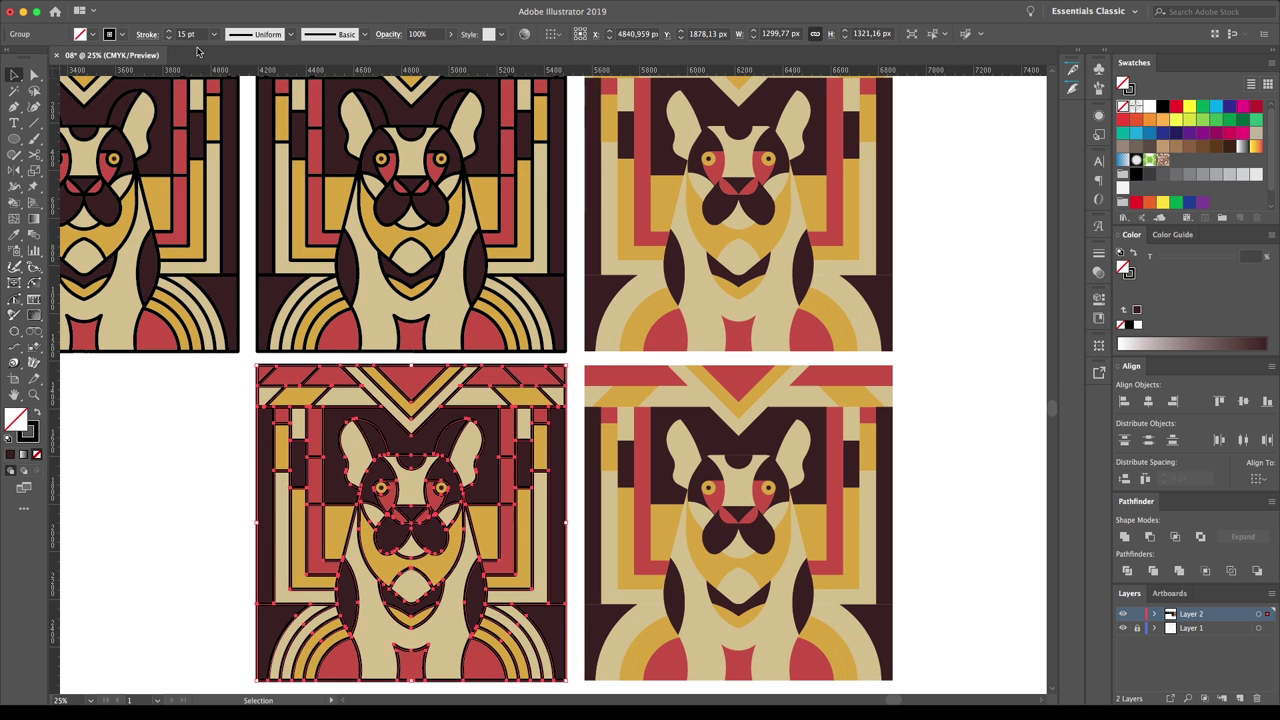
{"action": "type", "text": "10"}
{"action": "key", "text": "Return"}
{"action": "left_click", "coordinate": [212, 466]}
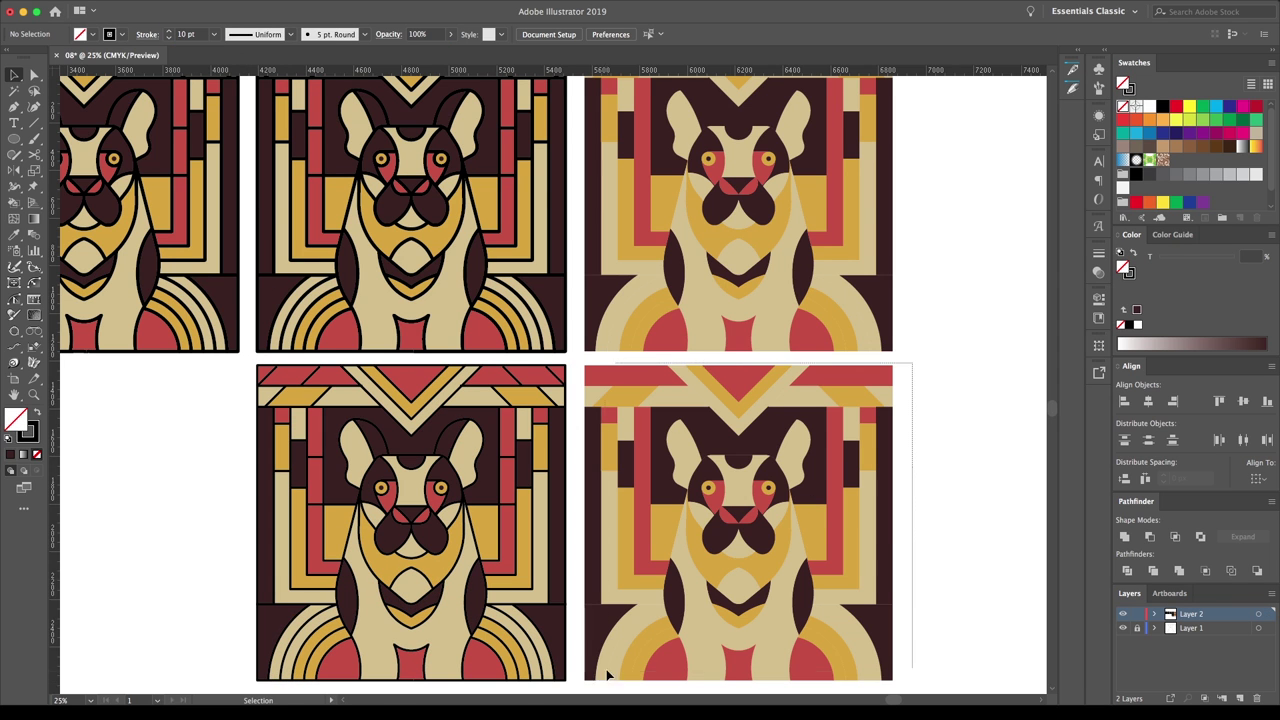
{"action": "left_click", "coordinate": [622, 660]}
{"action": "key", "text": "Delete"}
{"action": "scroll", "coordinate": [893, 462], "scroll_direction": "up", "scroll_amount": 3}
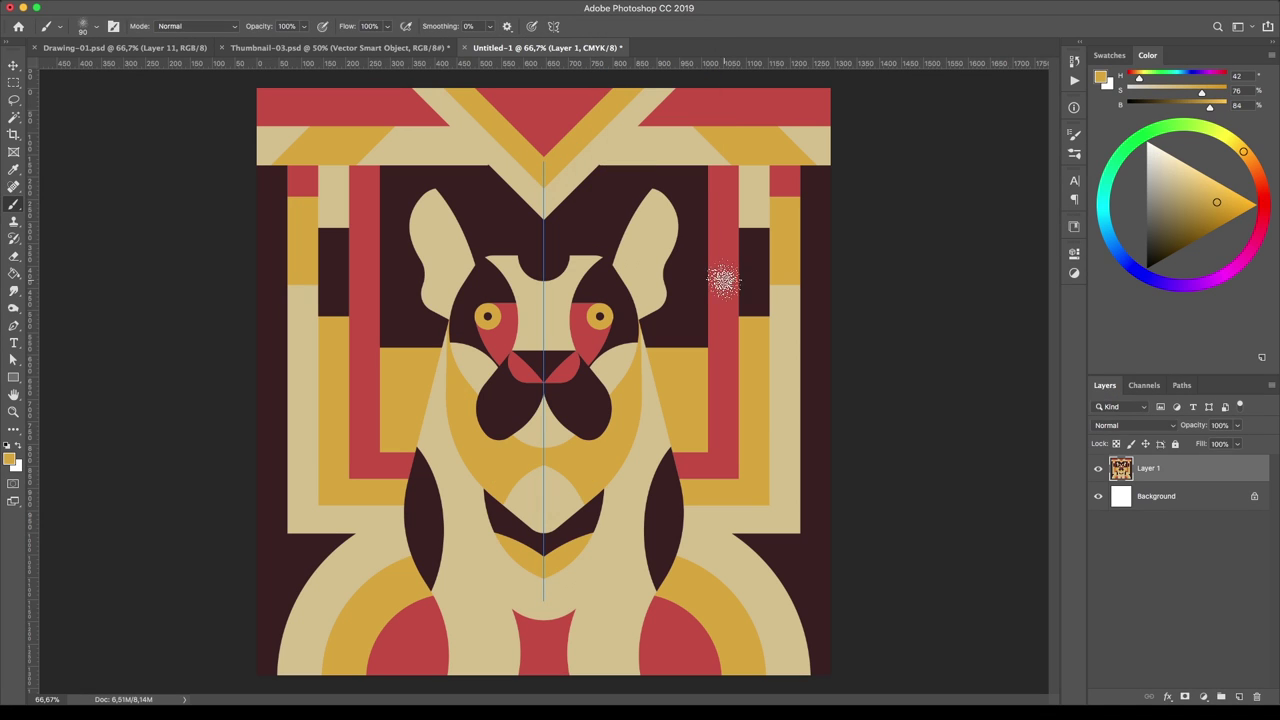
Step: Add a new layer with Multiply blending for the shading
{"action": "key", "text": "w"}
{"action": "key", "text": "b"}
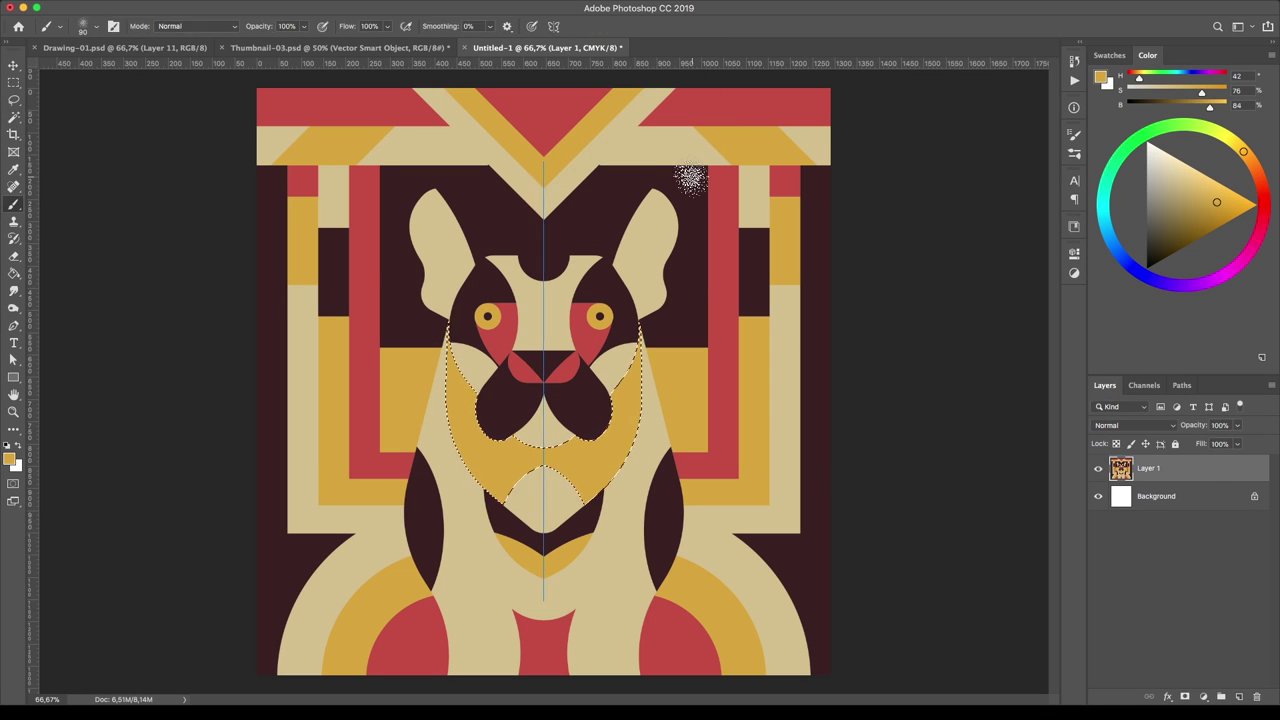
{"action": "key", "text": "ctrl+shift+alt+n"}
{"action": "key", "text": "shift+alt+m"}
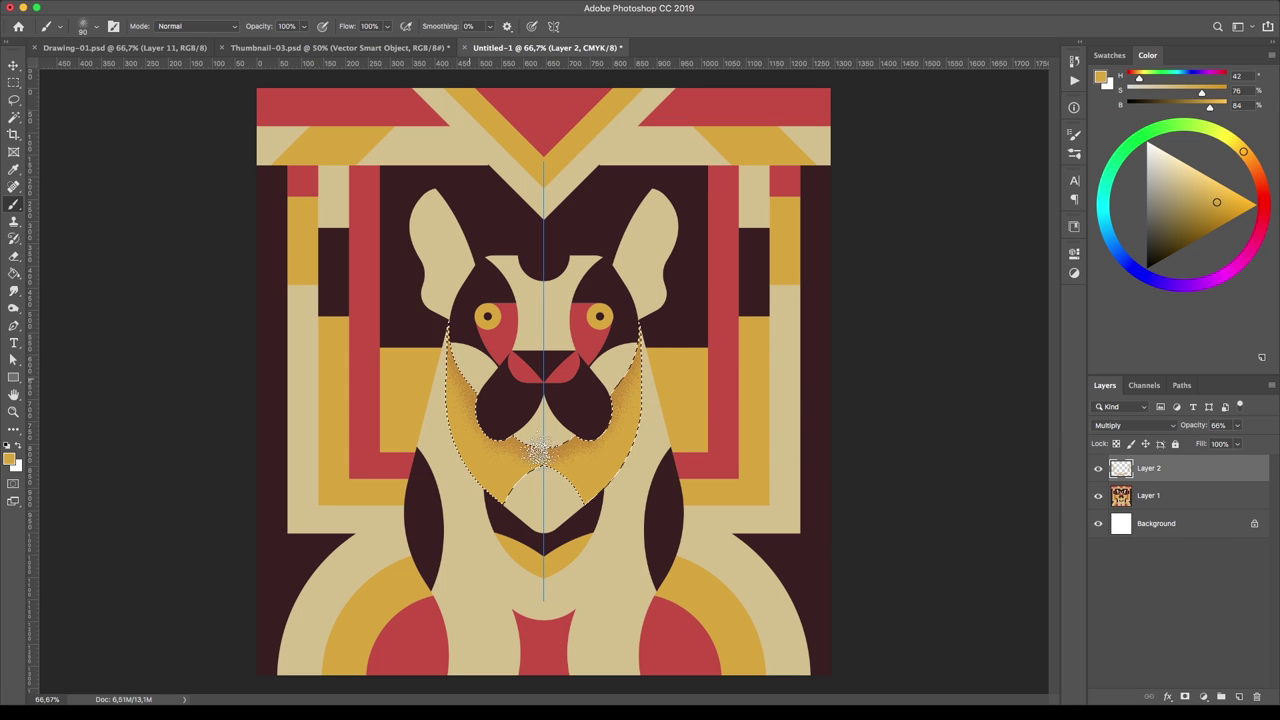
Step: Magic Wand the gold side panels and stipple grainy shading inside them
{"action": "key", "text": "ctrl+d"}
{"action": "key", "text": "alt+bracketleft"}
{"action": "key", "text": "w"}
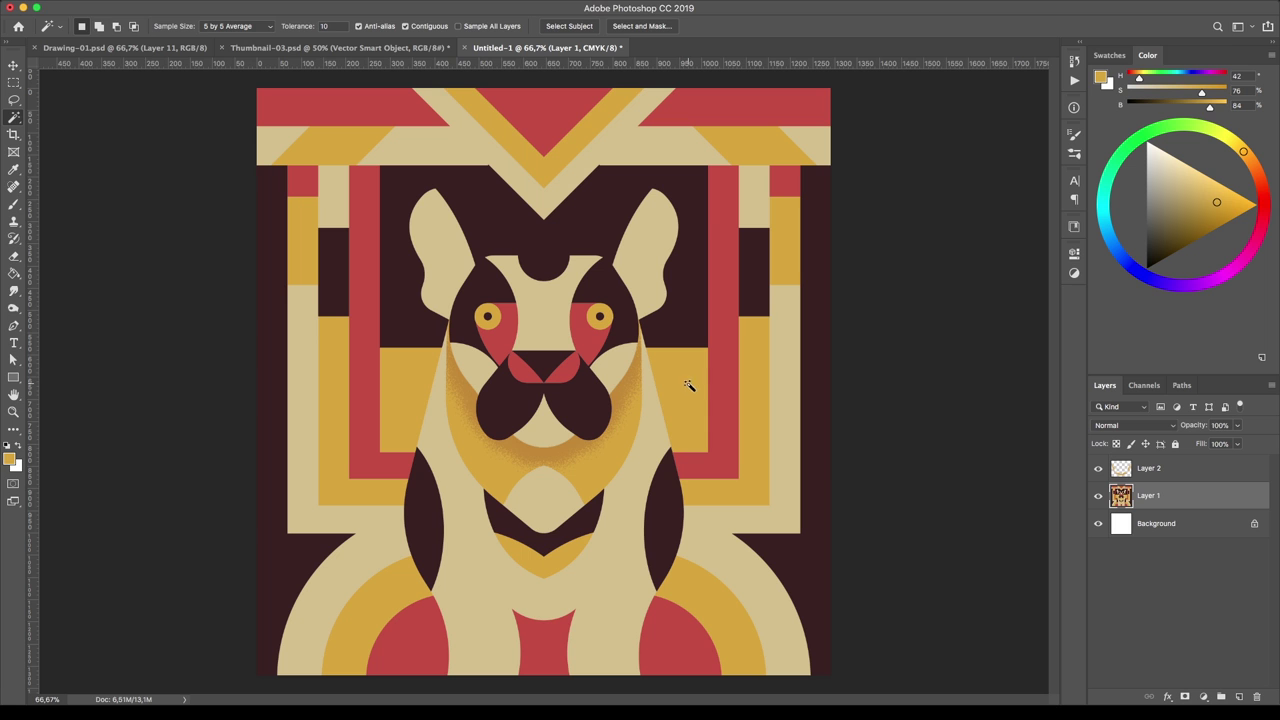
{"action": "left_click", "coordinate": [314, 237], "text": "shift"}
{"action": "key", "text": "alt+bracketright"}
{"action": "key", "text": "b"}
{"action": "mouse_move", "coordinate": [305, 210]}
{"action": "left_mouse_down"}
{"action": "mouse_move", "coordinate": [328, 318]}
{"action": "mouse_move", "coordinate": [428, 408]}
{"action": "left_mouse_up"}
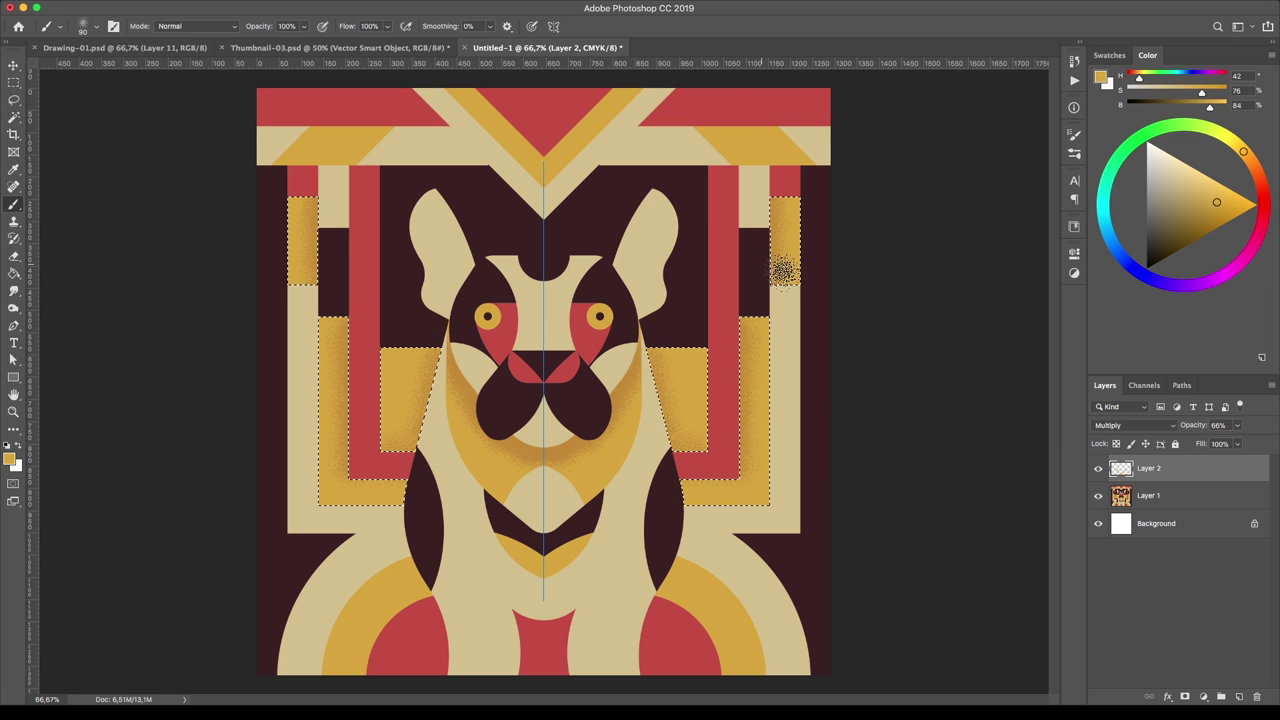
Step: Select both red columns and stipple red grainy shading down them
{"action": "key", "text": "ctrl+d"}
{"action": "key", "text": "alt+bracketleft"}
{"action": "key", "text": "w"}
{"action": "left_click", "coordinate": [725, 345]}
{"action": "left_click", "coordinate": [364, 300], "text": "shift"}
{"action": "key", "text": "alt+bracketright"}
{"action": "key", "text": "b"}
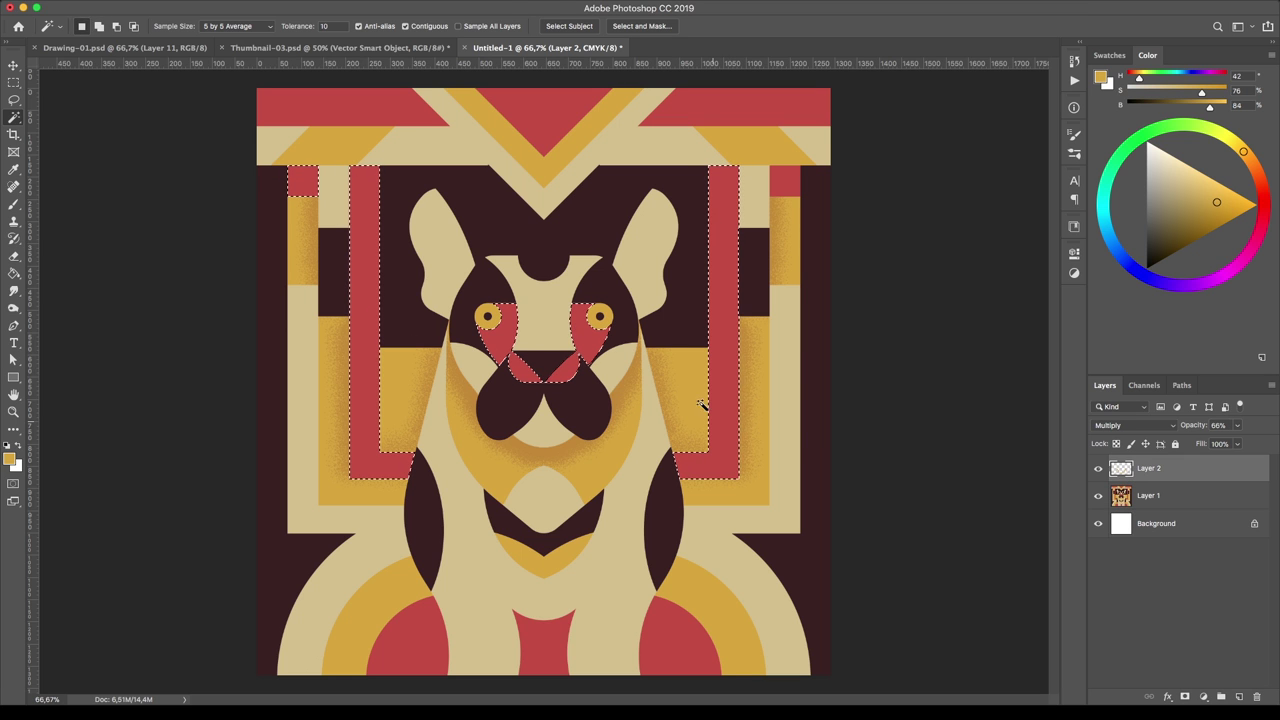
{"action": "left_click", "coordinate": [700, 400], "text": "alt"}
{"action": "left_click_drag", "start_coordinate": [380, 194], "coordinate": [385, 448]}
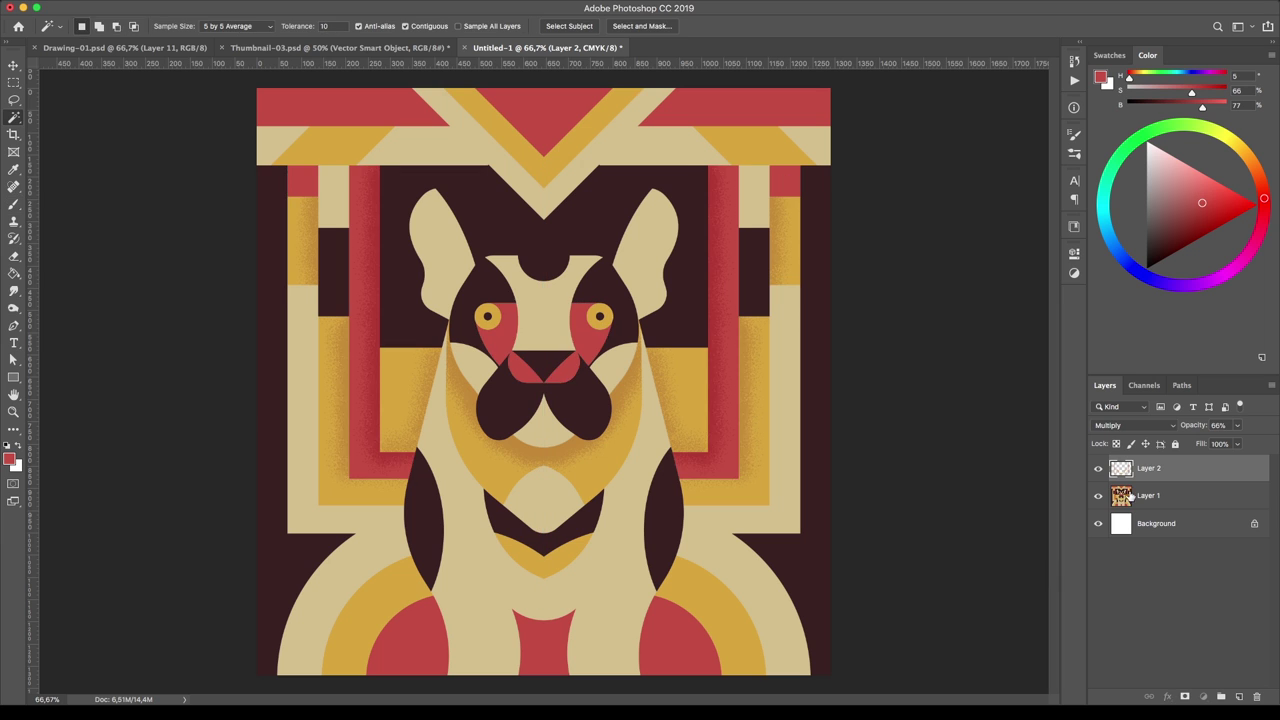
Step: Select the red cheeks and small red squares and stipple grain on the cheeks
{"action": "key", "text": "alt+bracketleft"}
{"action": "key", "text": "w"}
{"action": "left_click", "coordinate": [785, 180]}
{"action": "key", "text": "b"}
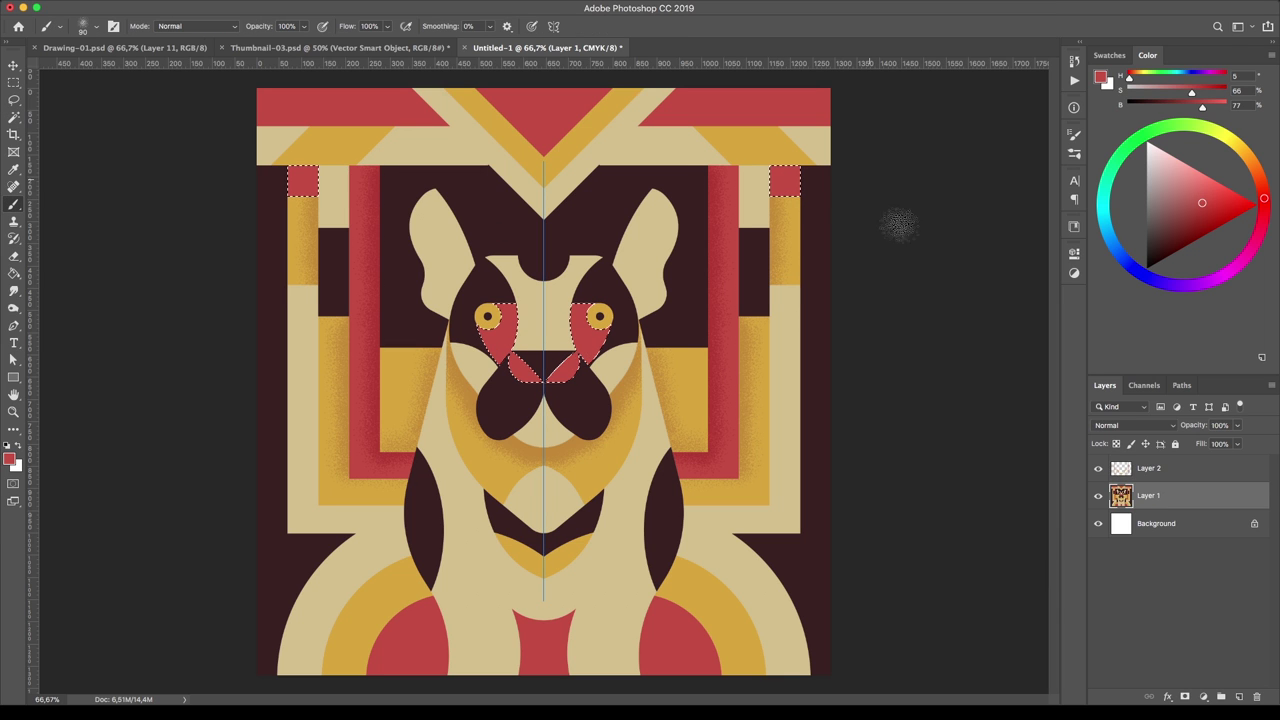
{"action": "key", "text": "alt+bracketright"}
{"action": "left_click_drag", "start_coordinate": [495, 345], "coordinate": [530, 285]}
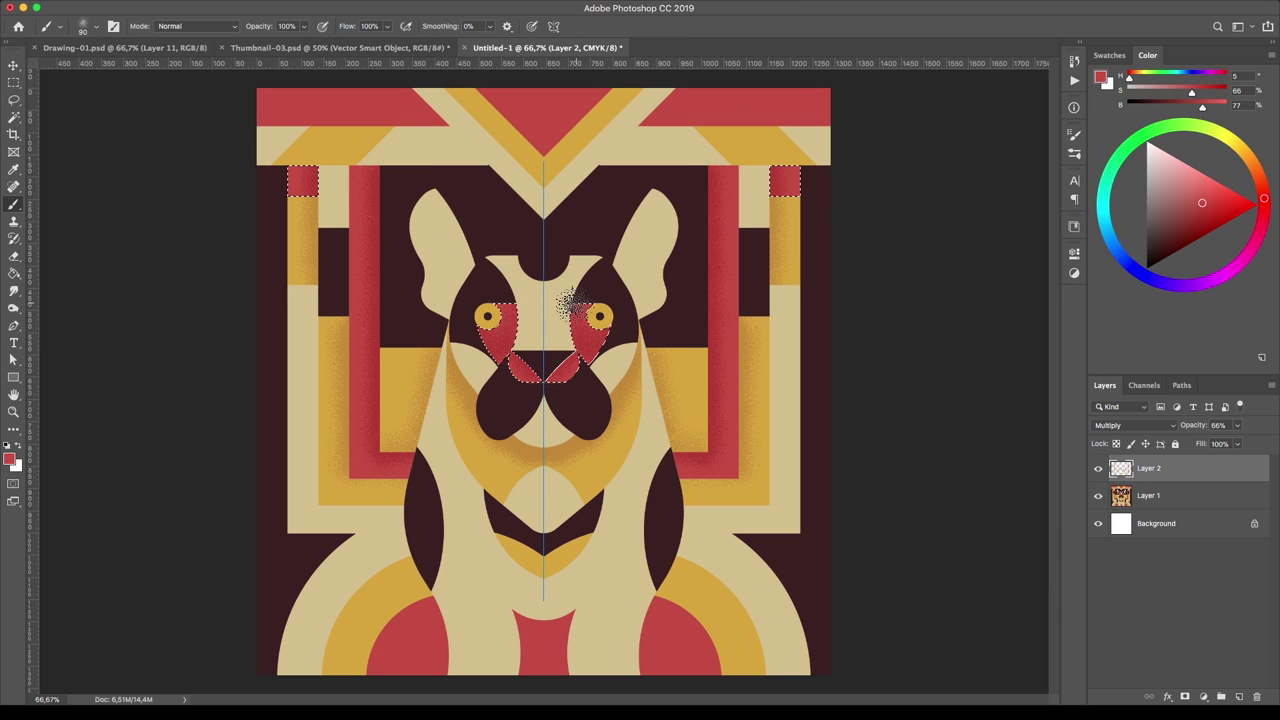
Step: Select the beige ears on the artwork layer
{"action": "key", "text": "alt+bracketleft"}
{"action": "key", "text": "w"}
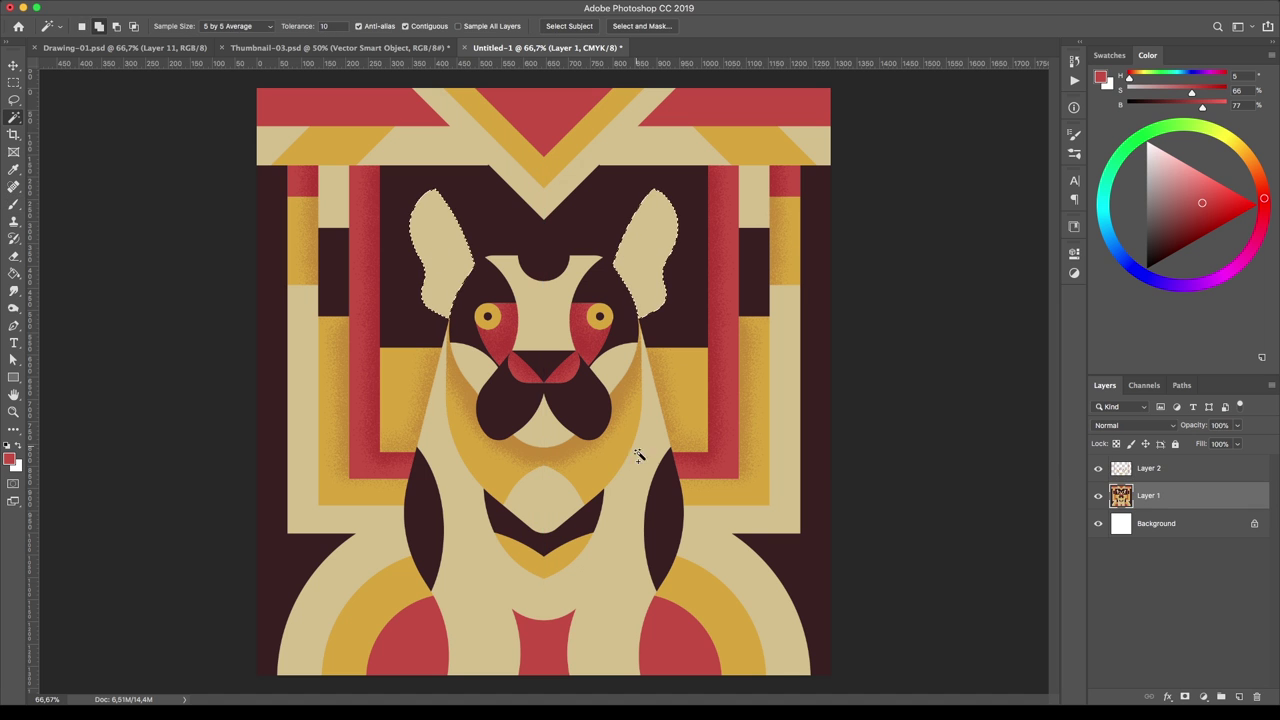
{"action": "left_click", "coordinate": [784, 455], "text": "shift"}
Step: Add the beige columns to the selection and shade them and the ears with beige grain
{"action": "left_click", "coordinate": [309, 286], "text": "shift"}
{"action": "key", "text": "b"}
{"action": "left_click", "coordinate": [452, 200], "text": "alt"}
{"action": "key", "text": "alt+bracketright"}
{"action": "left_click_drag", "start_coordinate": [452, 200], "coordinate": [430, 215]}
{"action": "mouse_move", "coordinate": [318, 320]}
{"action": "left_mouse_down"}
{"action": "mouse_move", "coordinate": [330, 495]}
{"action": "mouse_move", "coordinate": [446, 360]}
{"action": "mouse_move", "coordinate": [448, 470]}
{"action": "mouse_move", "coordinate": [488, 513]}
{"action": "left_mouse_up"}
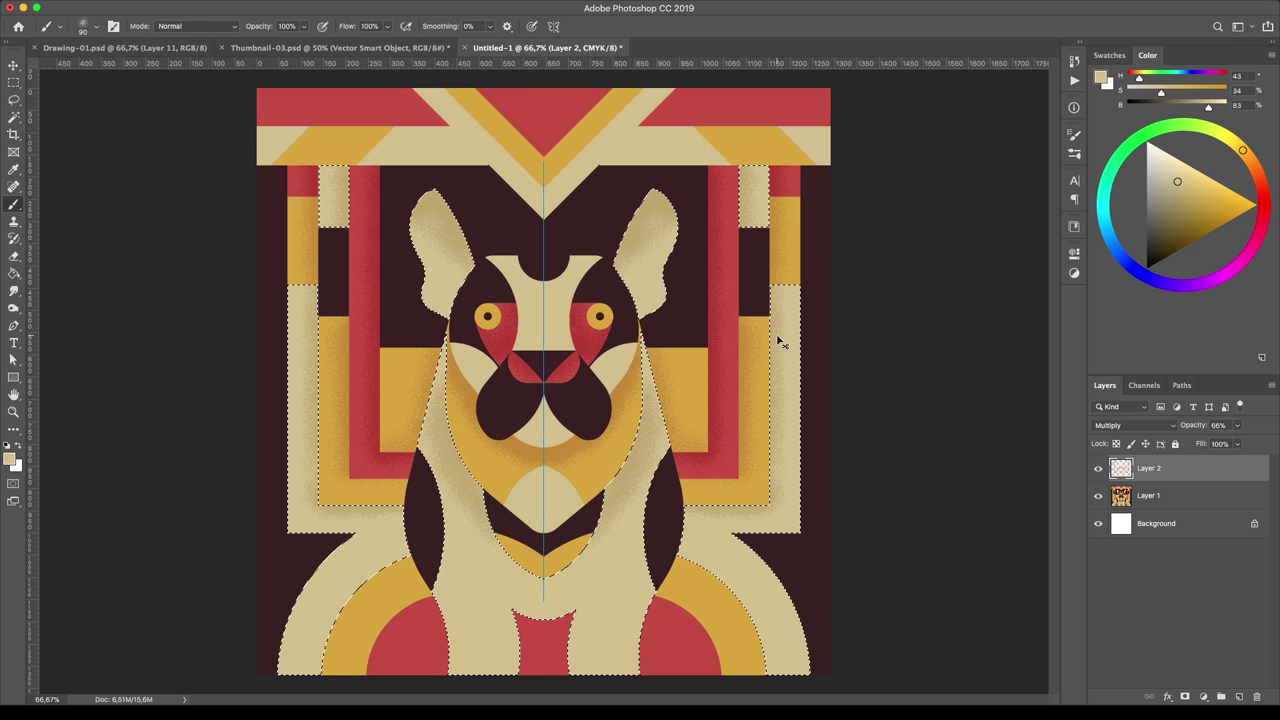
Step: Select the beige forehead and cheek patches and add grainy shading to them
{"action": "key", "text": "ctrl+d"}
{"action": "key", "text": "w"}
{"action": "left_click", "coordinate": [1122, 495]}
{"action": "key", "text": "b"}
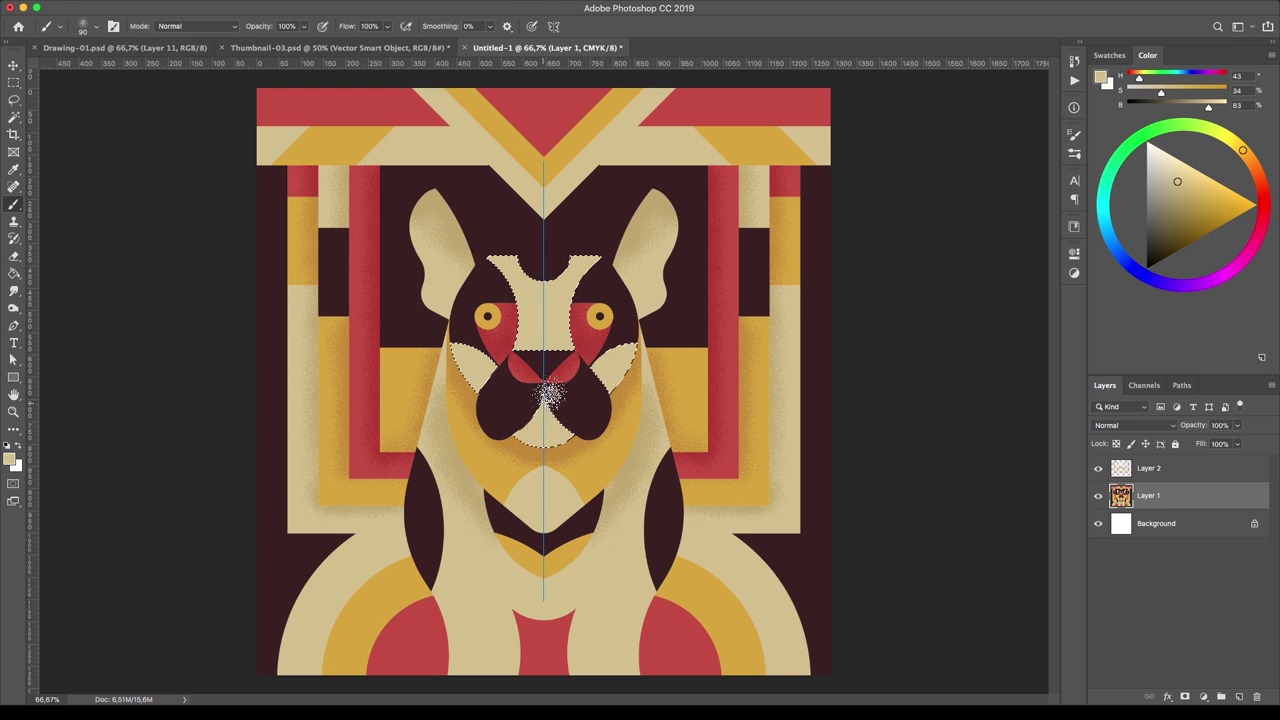
{"action": "key", "text": "alt+bracketright"}
{"action": "mouse_move", "coordinate": [627, 348]}
{"action": "left_mouse_down"}
{"action": "mouse_move", "coordinate": [600, 290]}
{"action": "mouse_move", "coordinate": [646, 226]}
{"action": "left_mouse_up"}
{"action": "key", "text": "ctrl+d"}
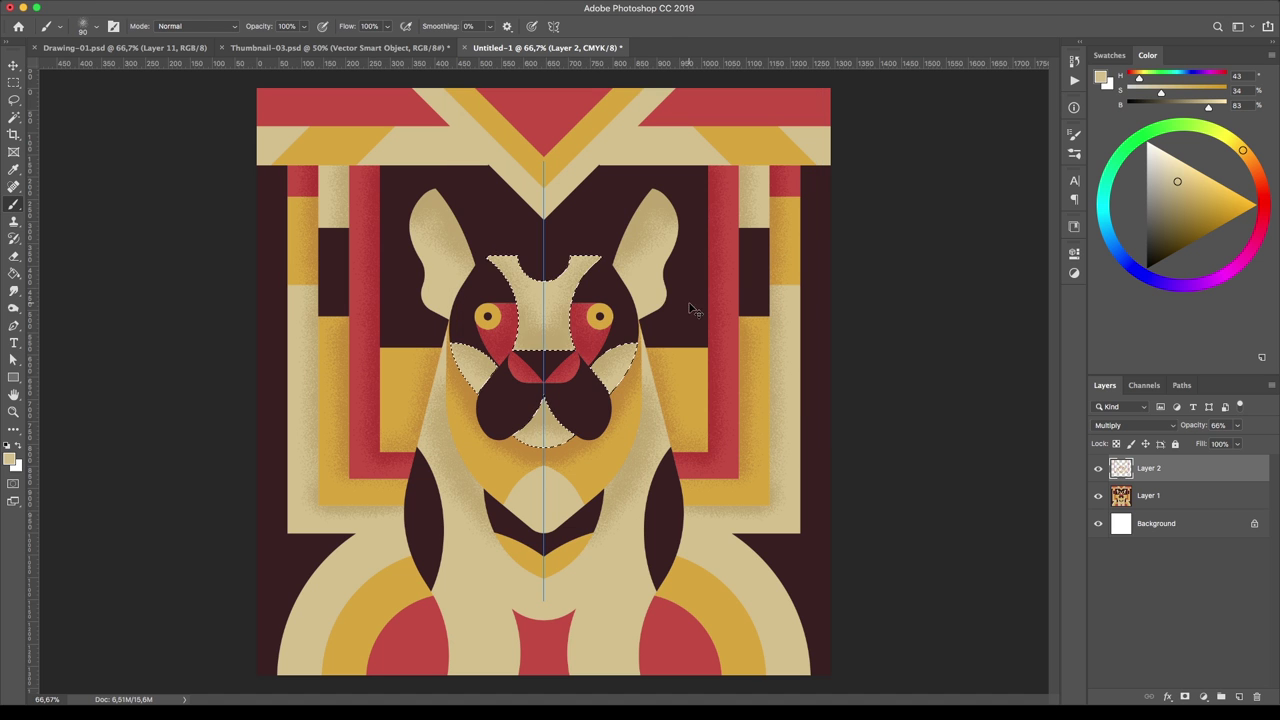
{"action": "key", "text": "w"}
{"action": "key", "text": "alt+bracketleft"}
{"action": "key", "text": "b"}
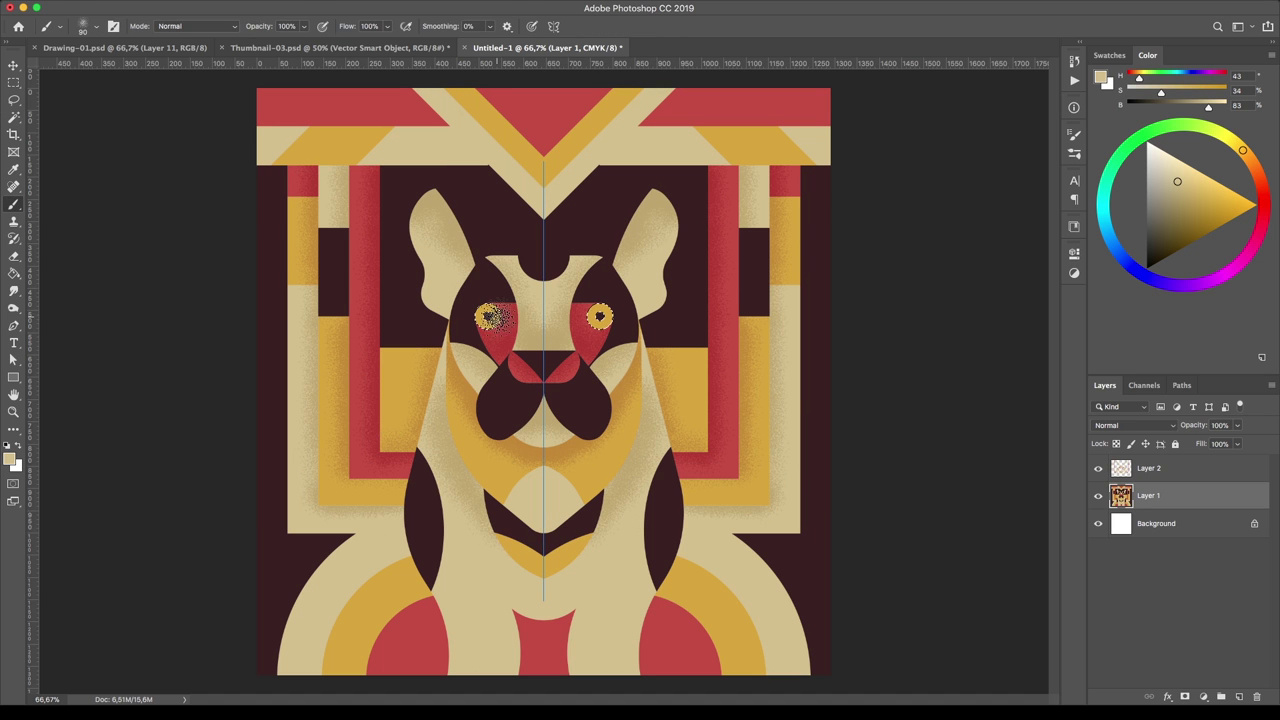
{"action": "key", "text": "alt+bracketright"}
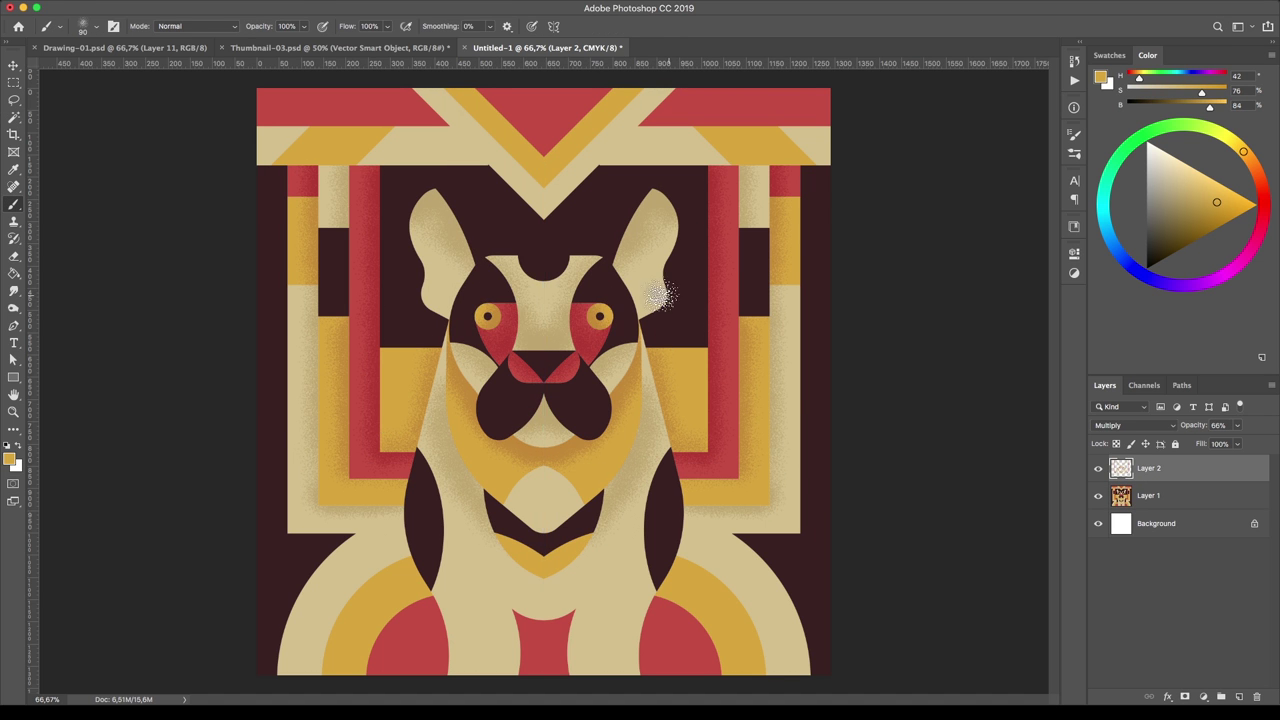
Step: Select the dark maroon face areas and darken both nose halves with dark red grain
{"action": "key", "text": "ctrl+d"}
{"action": "key", "text": "w"}
{"action": "key", "text": "alt+bracketleft"}
{"action": "left_click", "coordinate": [629, 316]}
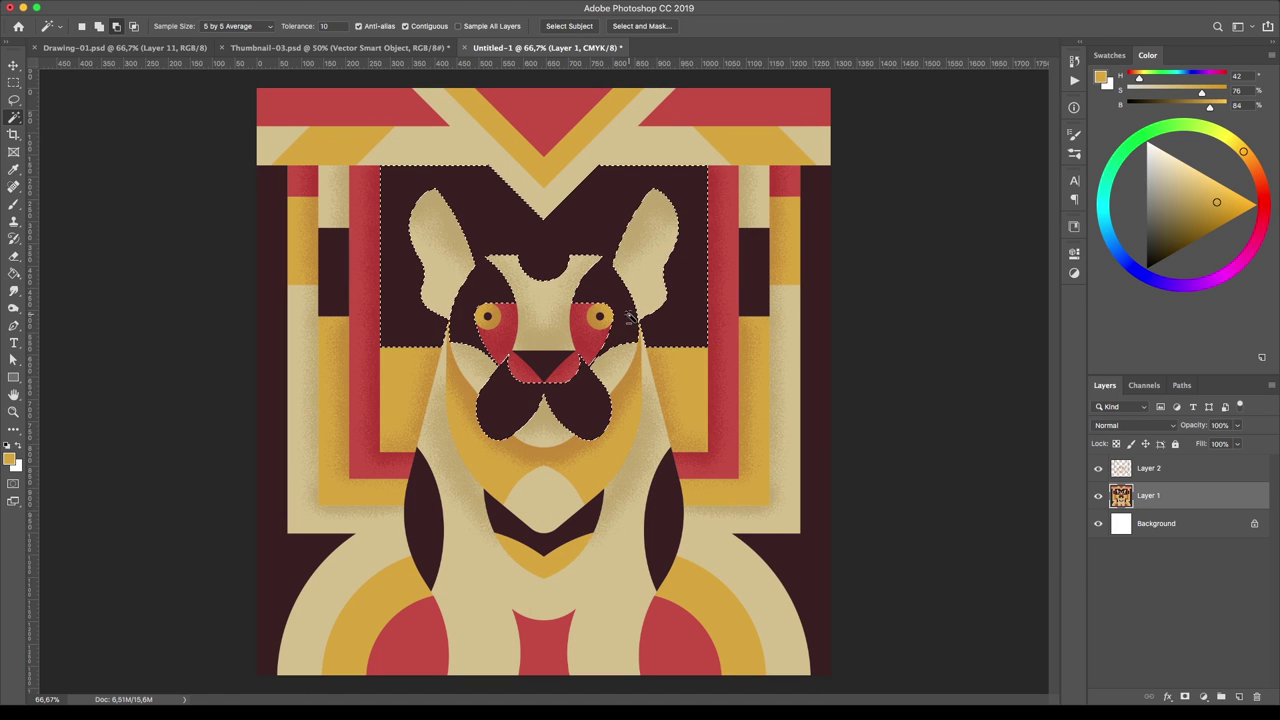
{"action": "key", "text": "b"}
{"action": "key", "text": "x"}
{"action": "key", "text": "alt+bracketright"}
{"action": "mouse_move", "coordinate": [555, 395]}
{"action": "left_mouse_down"}
{"action": "mouse_move", "coordinate": [595, 410]}
{"action": "mouse_move", "coordinate": [500, 428]}
{"action": "left_mouse_up"}
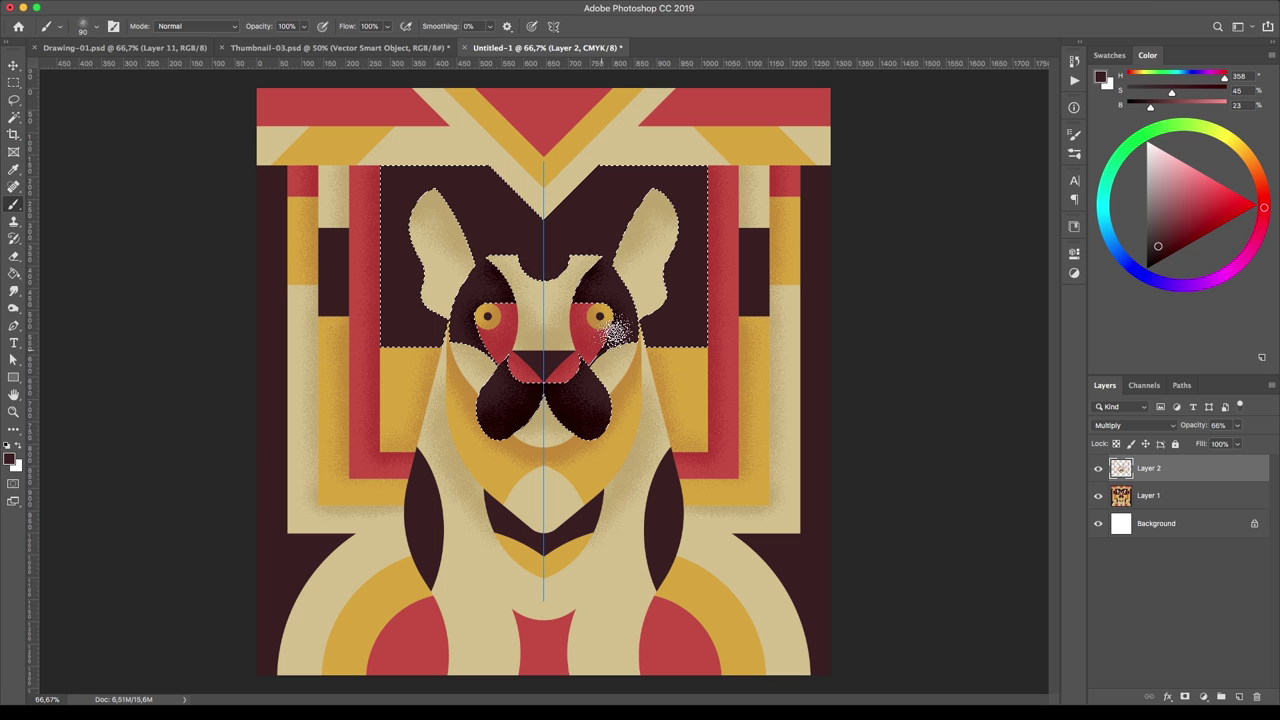
{"action": "left_click_drag", "start_coordinate": [663, 206], "coordinate": [693, 217]}
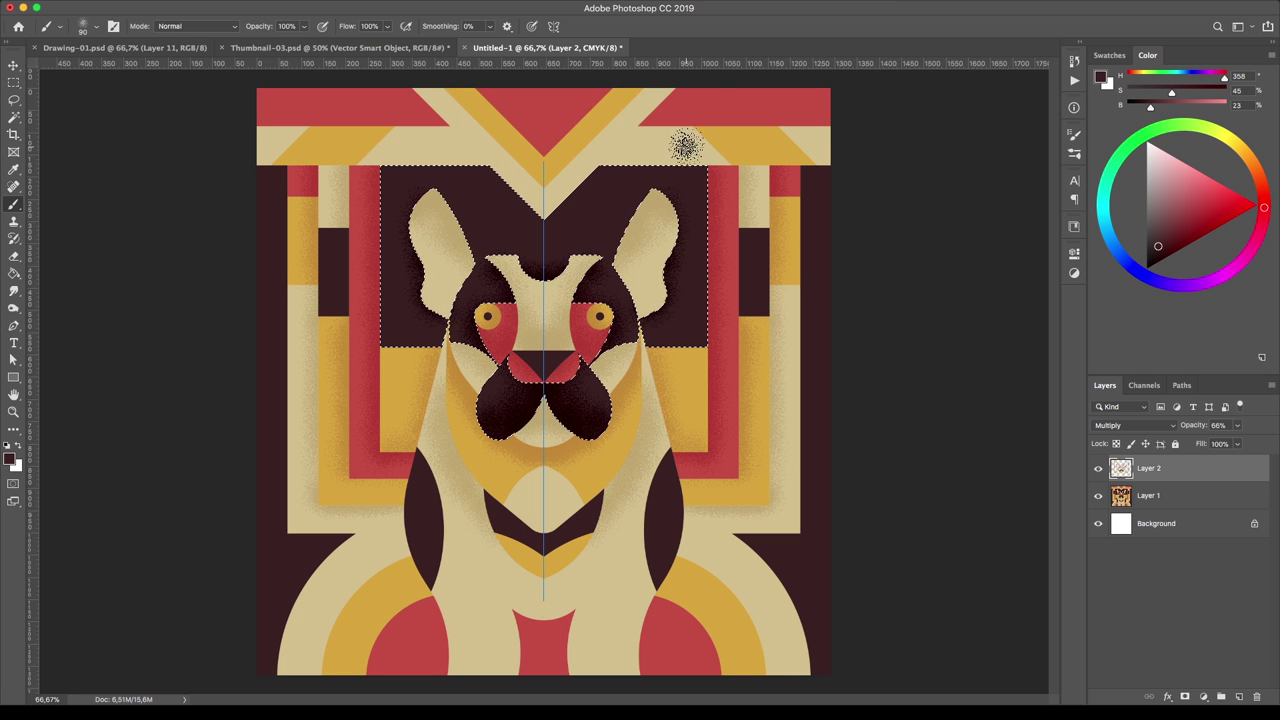
{"action": "key", "text": "ctrl+d"}
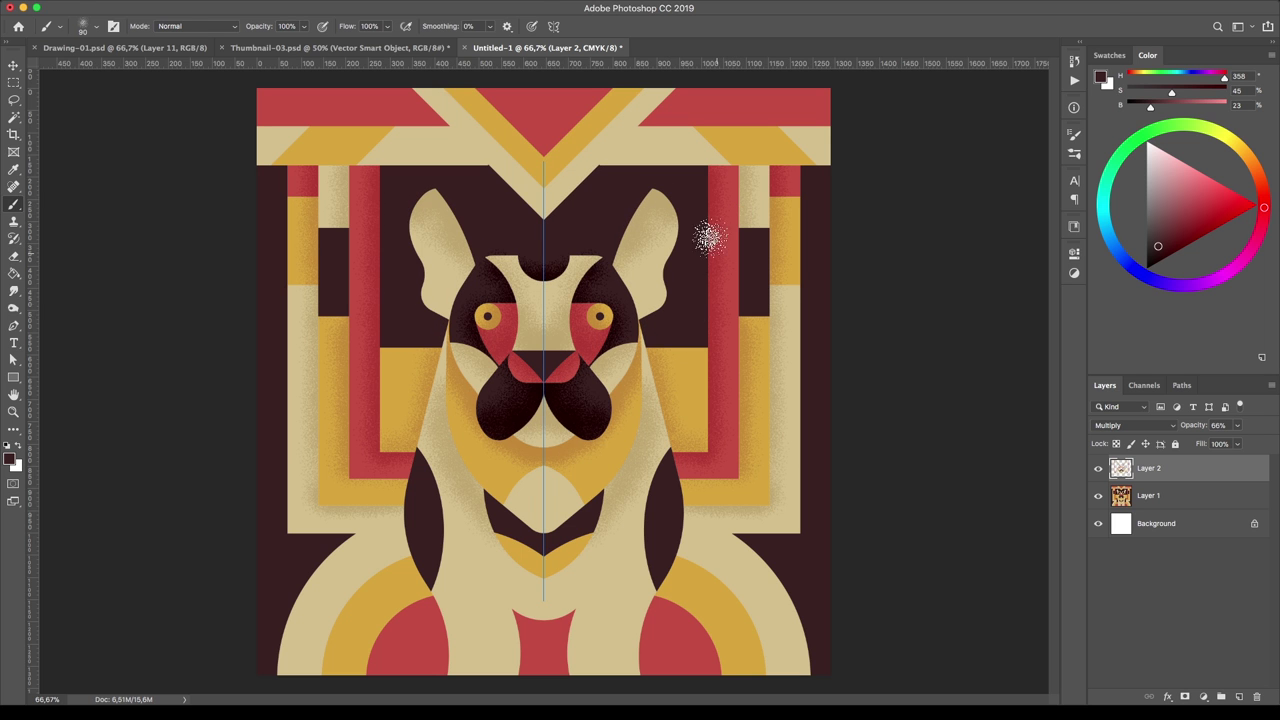
Step: Select the maroon areas and paint dark grain along their edges, teardrops and ear tops
{"action": "key", "text": "w"}
{"action": "left_click", "coordinate": [1148, 495]}
{"action": "left_click", "coordinate": [815, 230]}
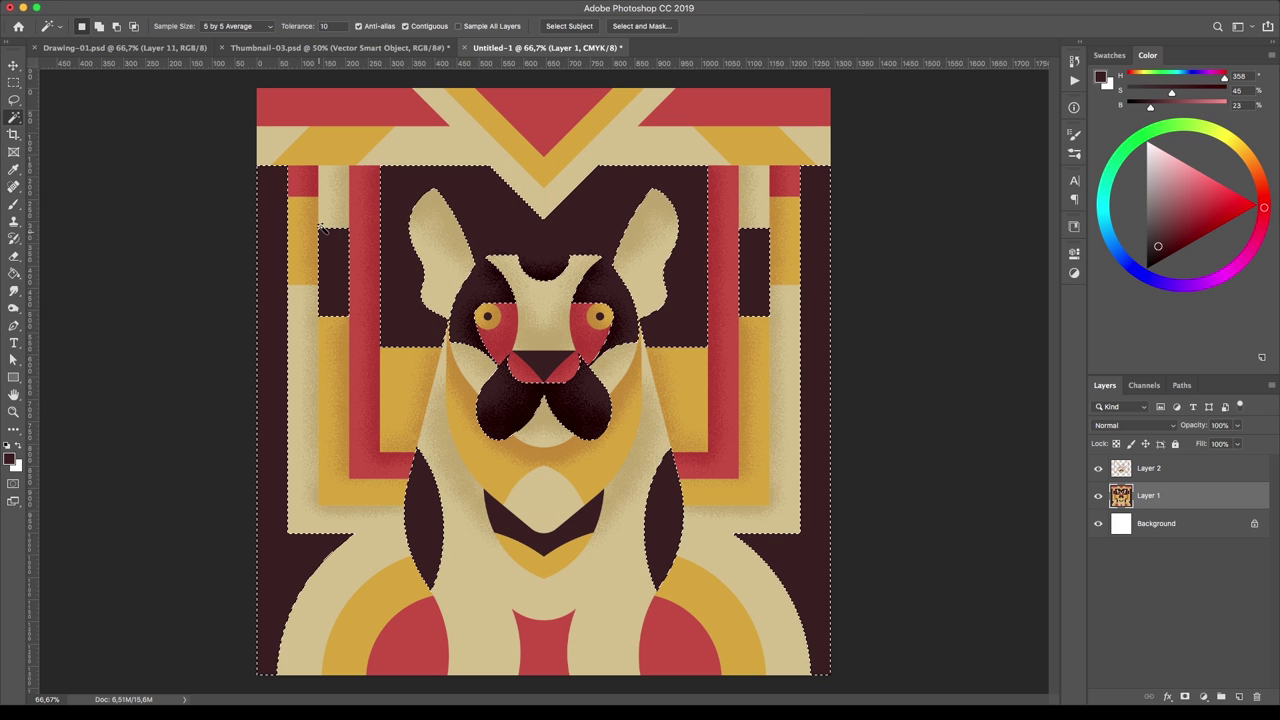
{"action": "key", "text": "b"}
{"action": "left_click", "coordinate": [1148, 468]}
{"action": "mouse_move", "coordinate": [286, 286]}
{"action": "left_mouse_down"}
{"action": "mouse_move", "coordinate": [286, 171]}
{"action": "mouse_move", "coordinate": [405, 205]}
{"action": "mouse_move", "coordinate": [403, 180]}
{"action": "left_mouse_up"}
{"action": "mouse_move", "coordinate": [416, 452]}
{"action": "left_mouse_down"}
{"action": "mouse_move", "coordinate": [443, 571]}
{"action": "mouse_move", "coordinate": [418, 446]}
{"action": "left_mouse_up"}
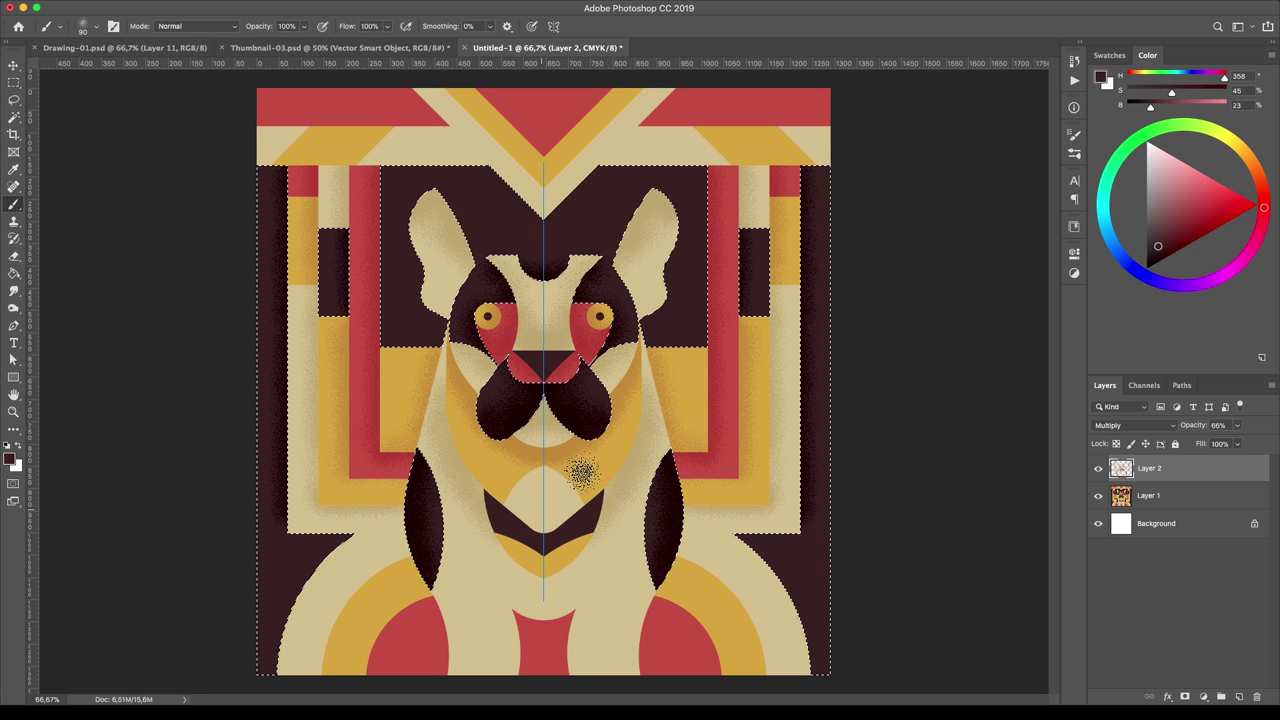
{"action": "mouse_move", "coordinate": [598, 226]}
{"action": "left_mouse_down"}
{"action": "mouse_move", "coordinate": [680, 177]}
{"action": "mouse_move", "coordinate": [655, 275]}
{"action": "mouse_move", "coordinate": [662, 255]}
{"action": "left_mouse_up"}
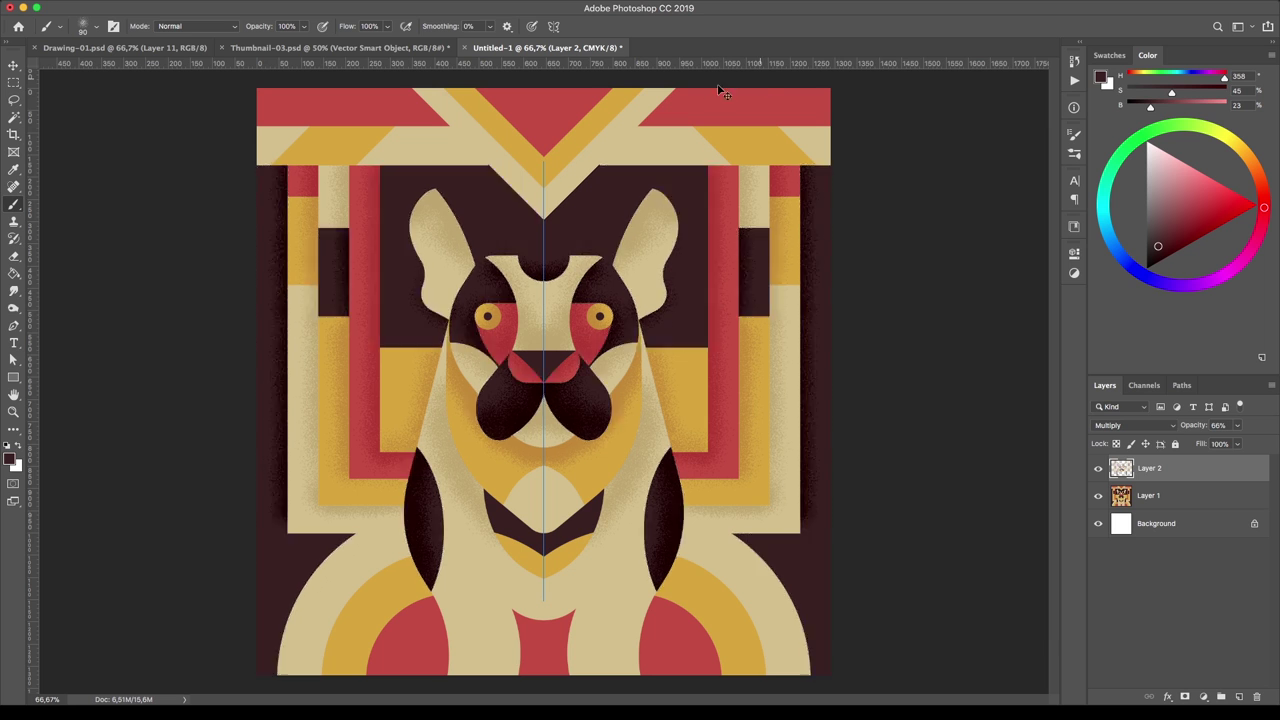
{"action": "key", "text": "ctrl+d"}
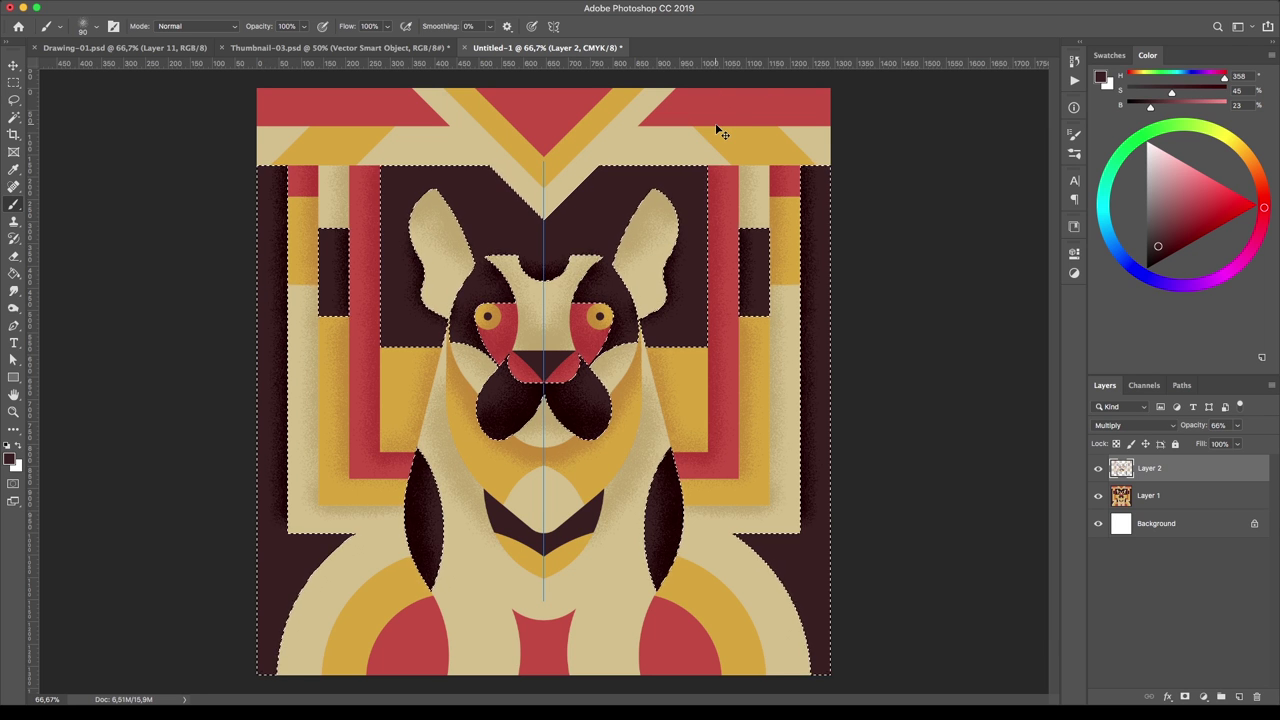
Step: Select the cream chest and face areas and pick up beige for their shading
{"action": "key", "text": "w"}
{"action": "key", "text": "alt+bracketleft"}
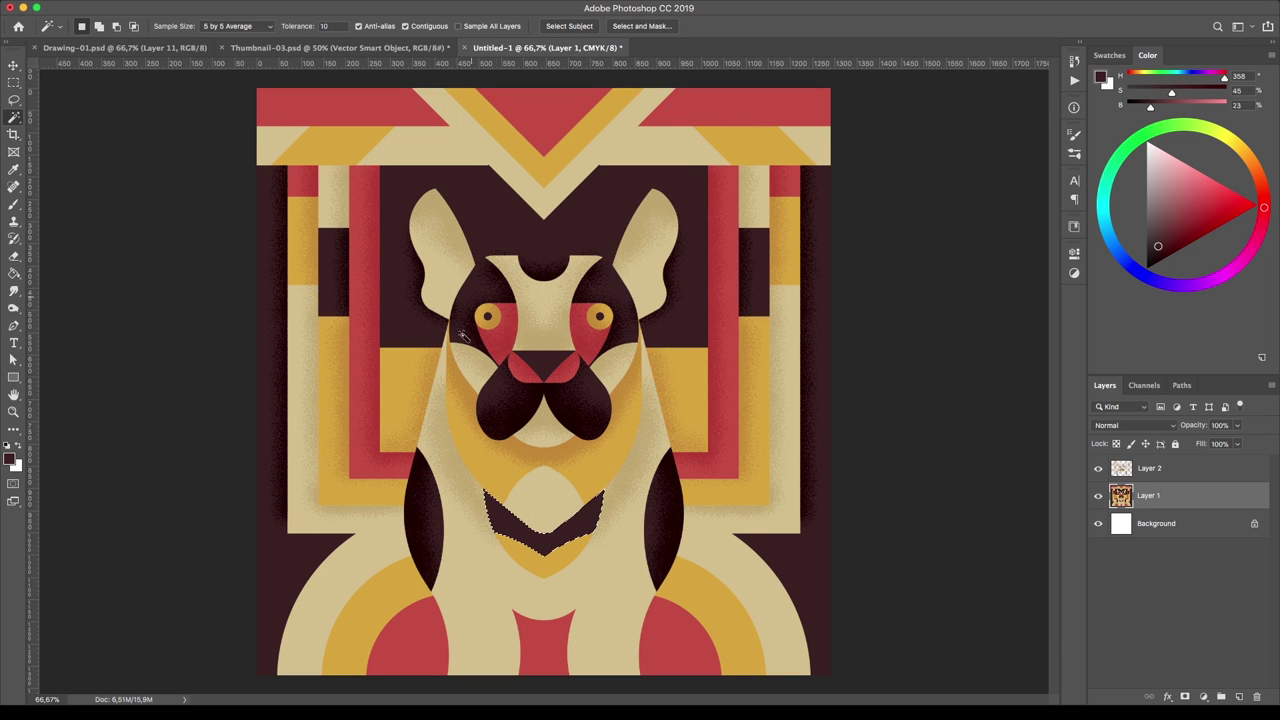
{"action": "key", "text": "alt+bracketright"}
{"action": "key", "text": "ctrl+d"}
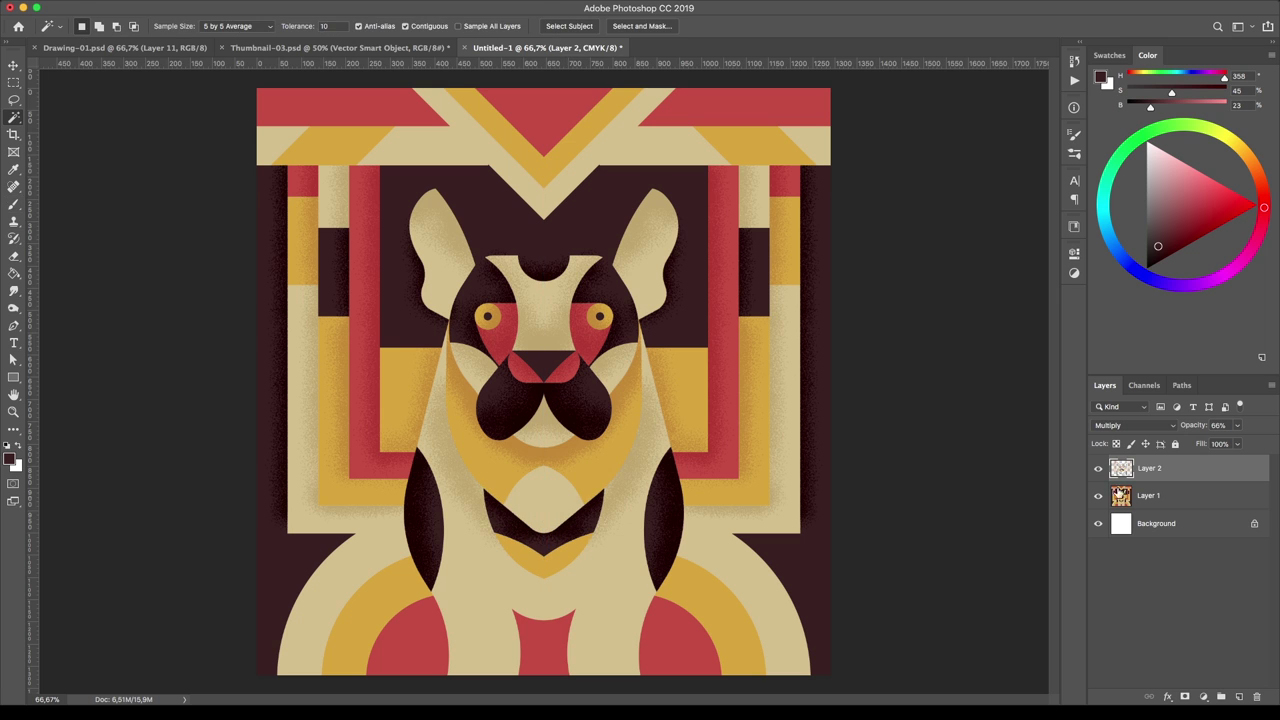
{"action": "key", "text": "alt+bracketleft"}
{"action": "left_click", "coordinate": [528, 486]}
{"action": "key", "text": "b"}
{"action": "left_click", "coordinate": [517, 480], "text": "alt"}
{"action": "key", "text": "alt+bracketright"}
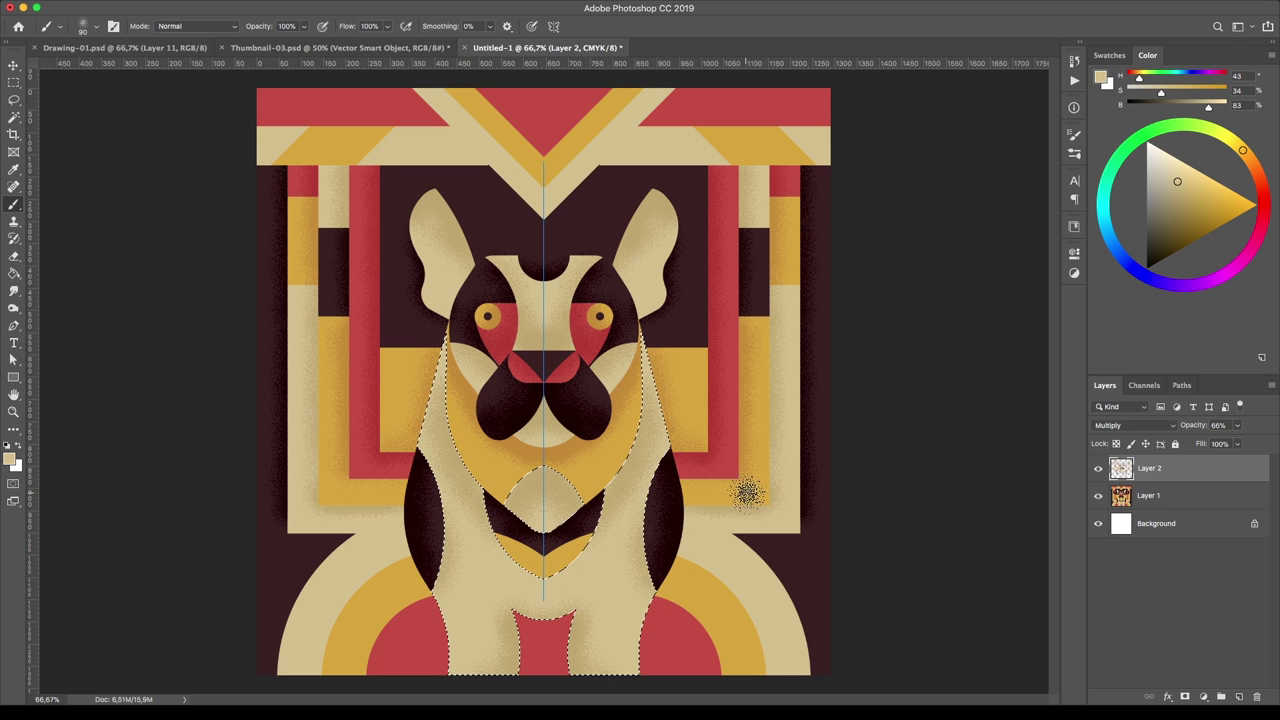
{"action": "key", "text": "alt+bracketleft"}
Step: Select the yellow arcs at the bottom on Layer 1 and sample yellow for shading
{"action": "key", "text": "w"}
{"action": "left_click", "coordinate": [357, 612]}
{"action": "key", "text": "b"}
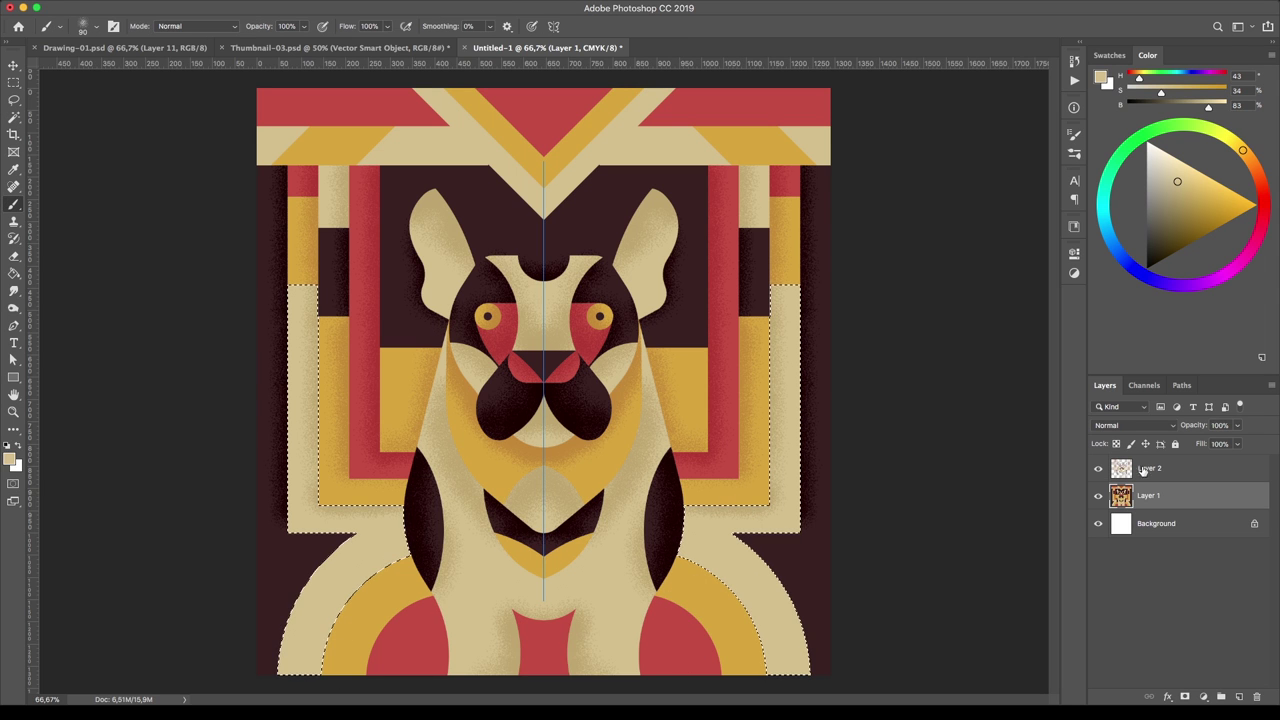
{"action": "key", "text": "alt+bracketright"}
{"action": "key", "text": "ctrl+d"}
{"action": "left_click", "coordinate": [1121, 495], "text": "ctrl"}
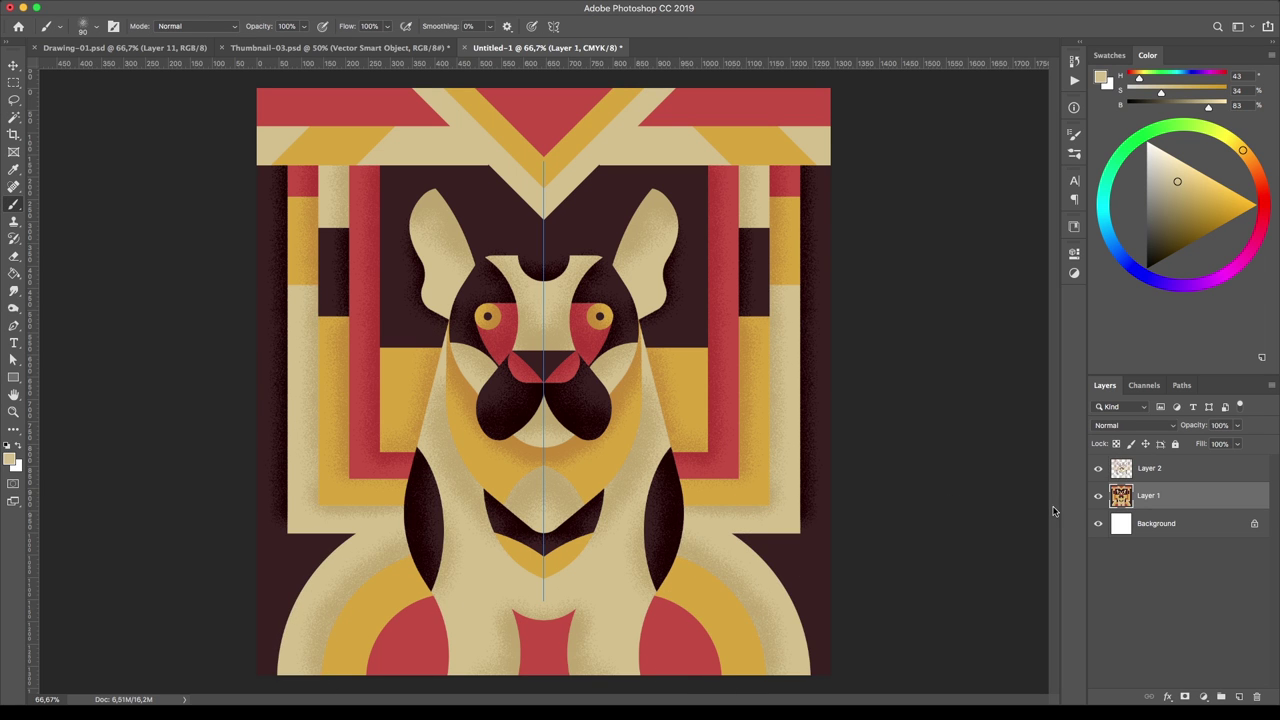
{"action": "left_click", "coordinate": [694, 623], "text": "alt"}
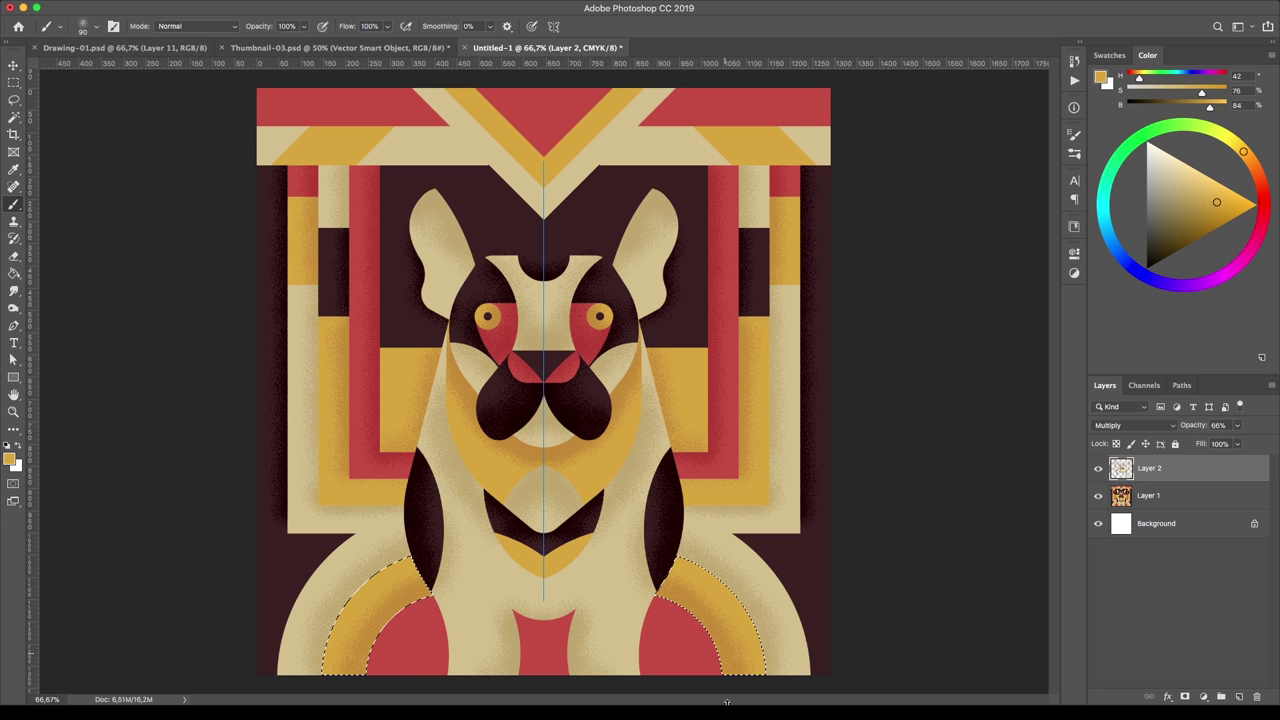
Step: Select the bottom red shapes and stipple red grain inside them on Layer 2
{"action": "key", "text": "w"}
{"action": "key", "text": "alt+bracketleft"}
{"action": "left_click", "coordinate": [425, 648], "text": "shift"}
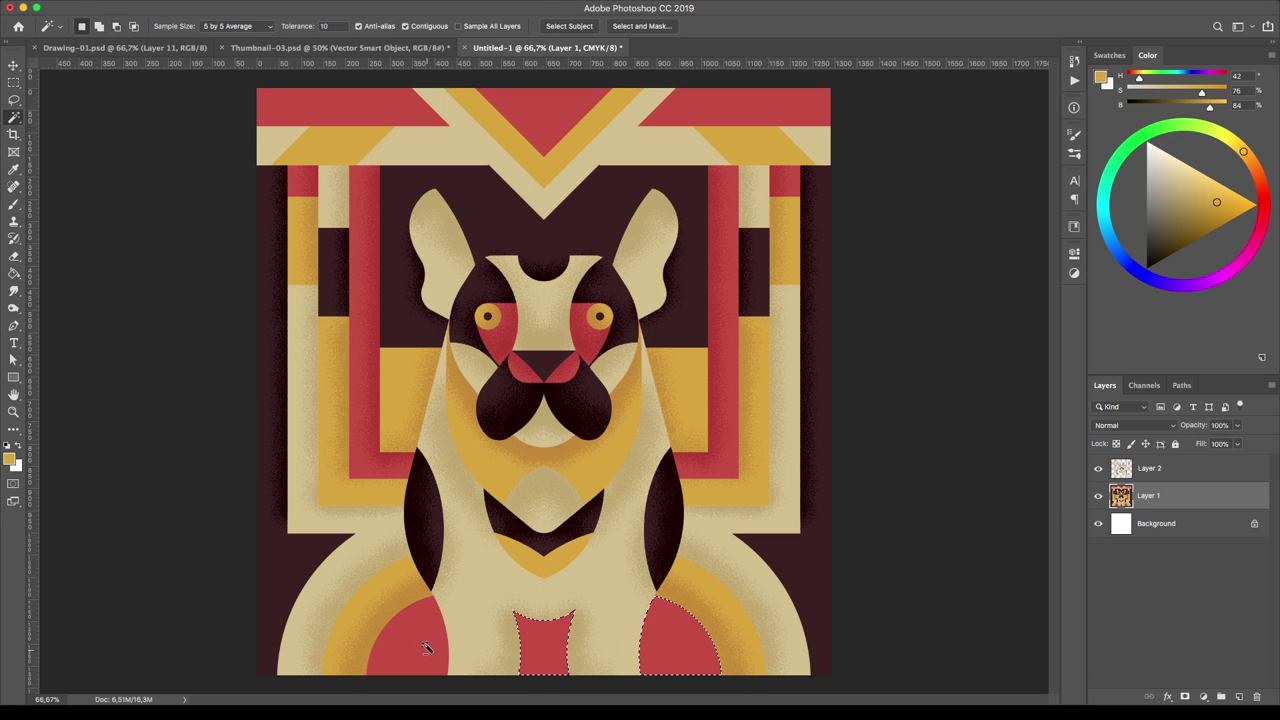
{"action": "key", "text": "b"}
{"action": "left_click", "coordinate": [537, 637], "text": "alt"}
{"action": "key", "text": "alt+bracketright"}
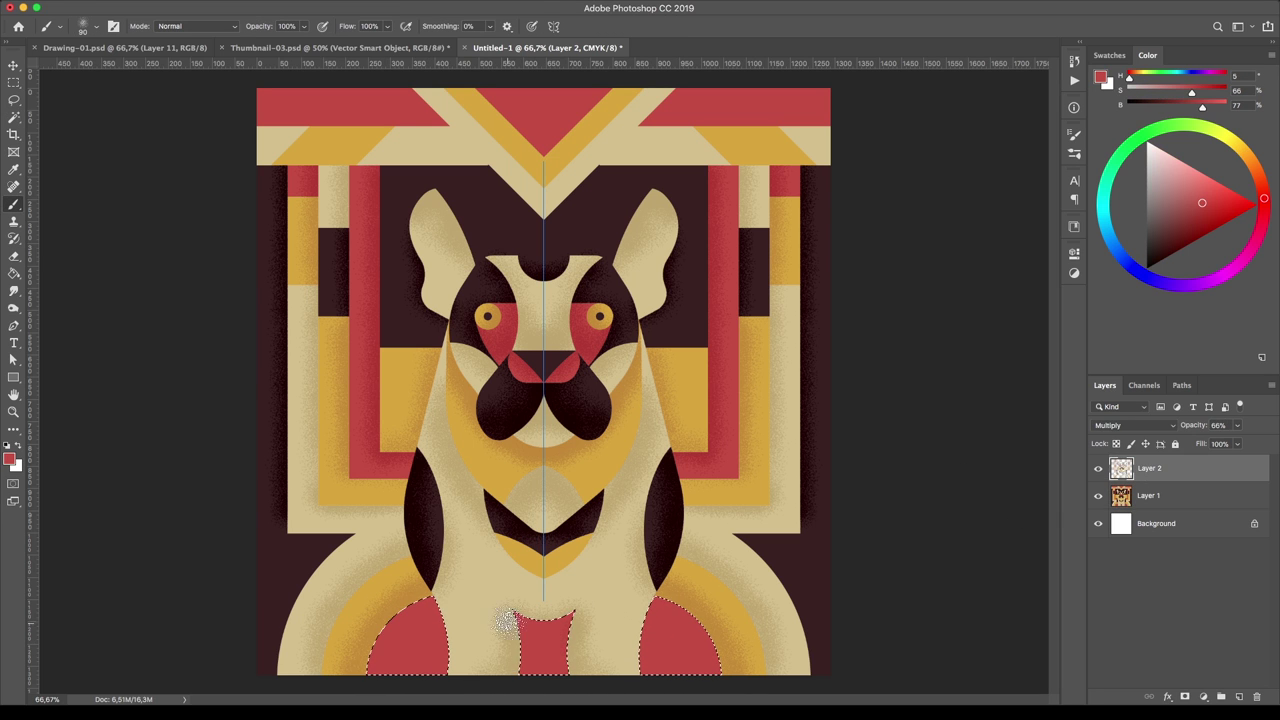
{"action": "left_click_drag", "start_coordinate": [663, 543], "coordinate": [662, 645]}
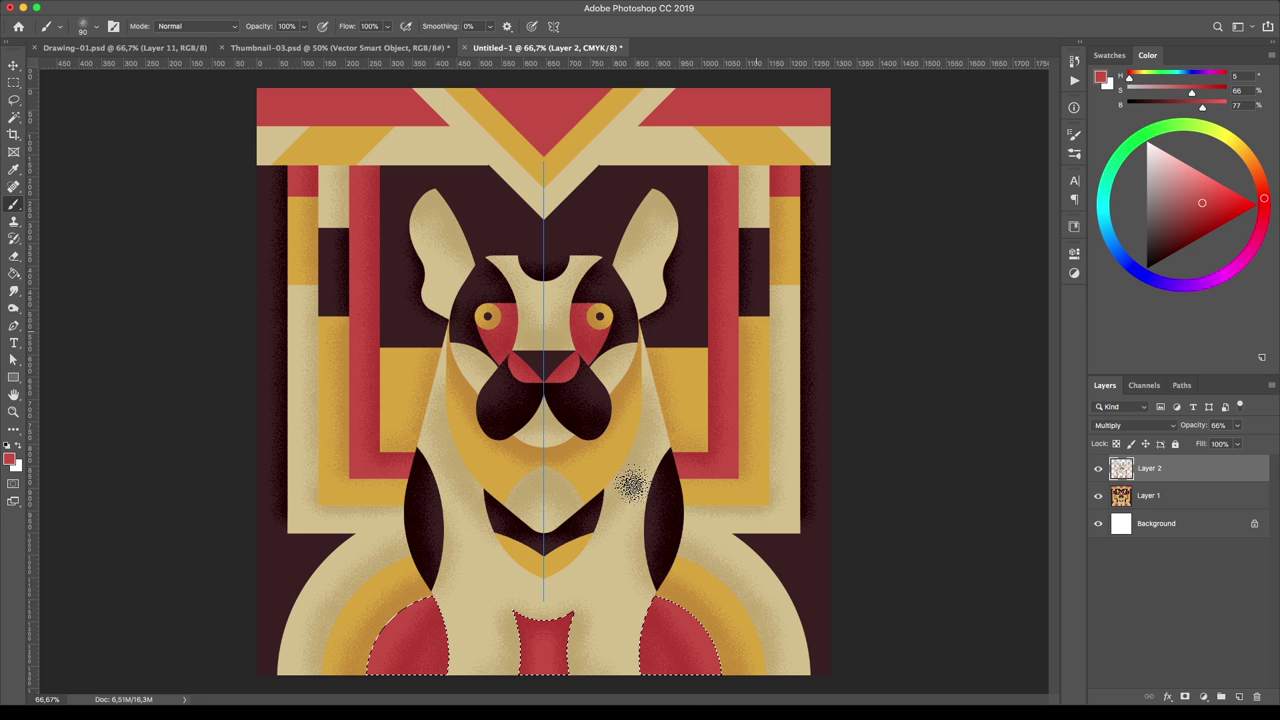
Step: Select the dark maroon border and sample dark brown for grain on the shading layer
{"action": "key", "text": "w"}
{"action": "key", "text": "ctrl+d"}
{"action": "key", "text": "alt+bracketleft"}
{"action": "left_click", "coordinate": [820, 560]}
{"action": "left_click", "coordinate": [300, 580], "text": "shift"}
{"action": "key", "text": "b"}
{"action": "key", "text": "alt+bracketright"}
{"action": "left_click", "coordinate": [310, 590], "text": "alt"}
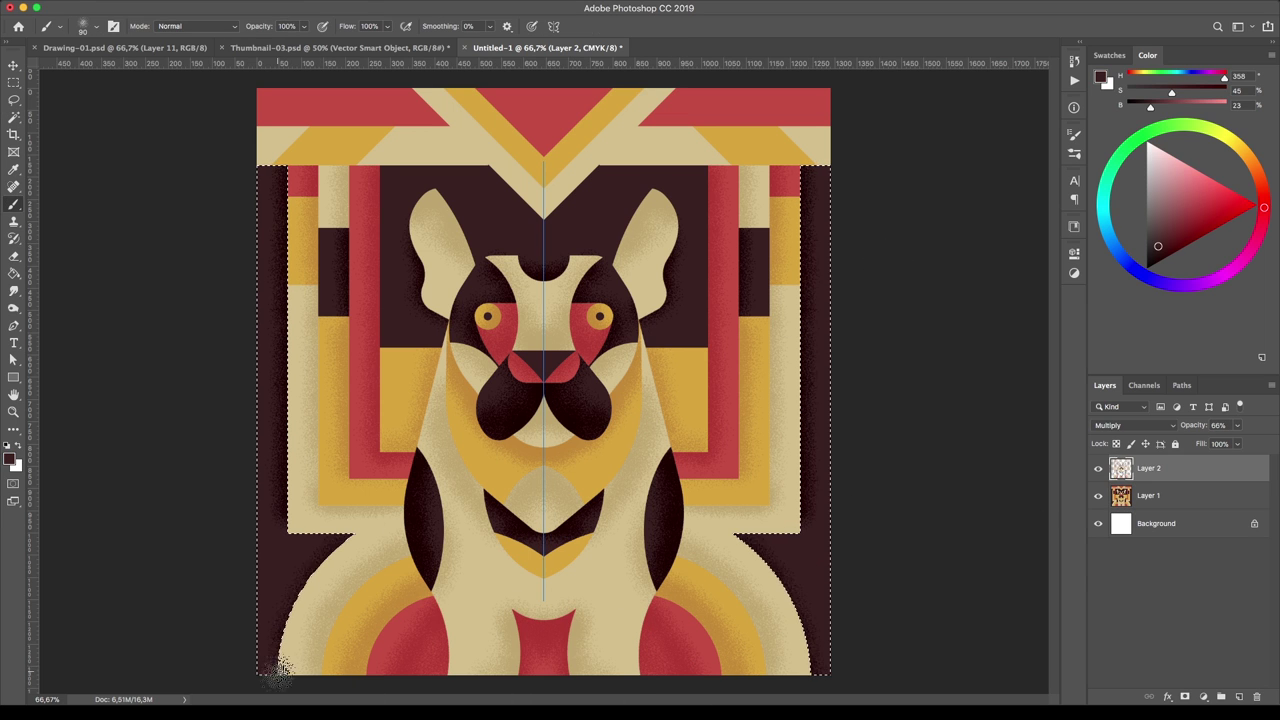
Step: Set the shading layer opacity to 54% and clear the border selection
{"action": "left_click_drag", "start_coordinate": [1206, 426], "coordinate": [1197, 430]}
{"action": "key", "text": "ctrl+d"}
{"action": "left_click_drag", "start_coordinate": [1200, 425], "coordinate": [1218, 421]}
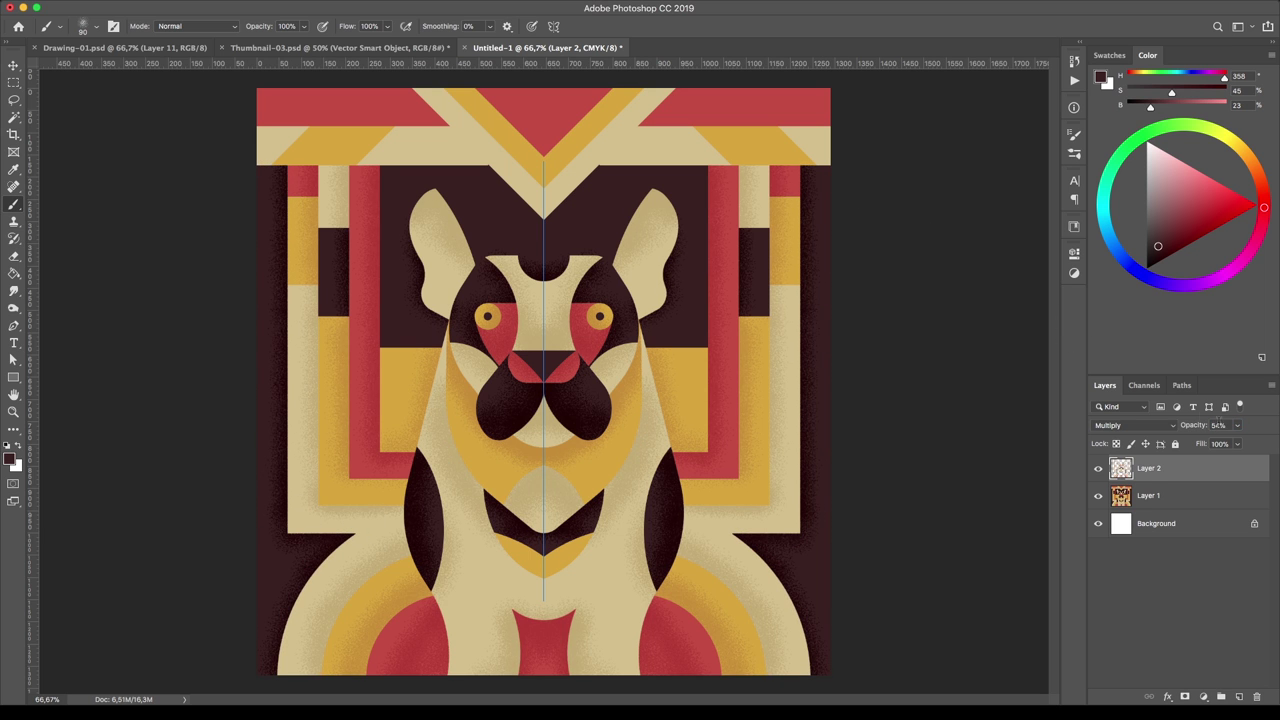
{"action": "left_click", "coordinate": [1150, 495]}
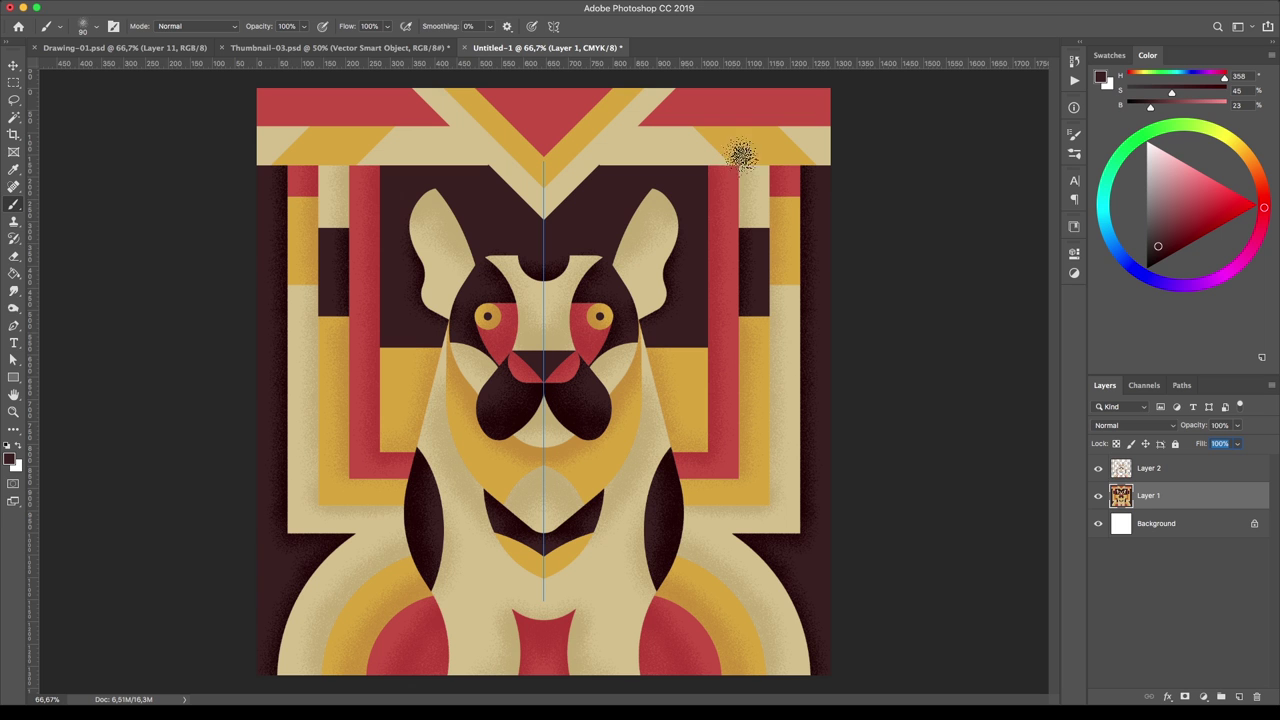
Step: Select the cream chevron at the top and shade it with its cream colour
{"action": "key", "text": "alt+bracketright"}
{"action": "key", "text": "alt+bracketleft"}
{"action": "key", "text": "alt+bracketright"}
{"action": "key", "text": "w"}
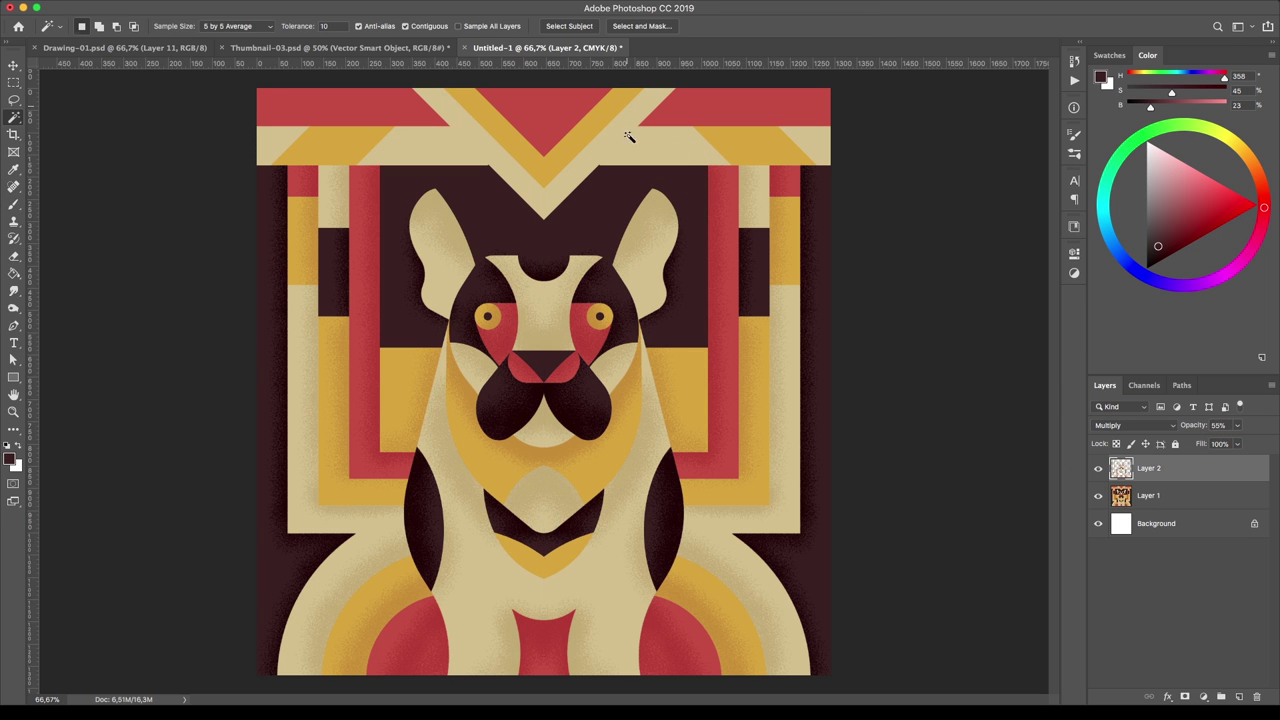
{"action": "key", "text": "alt+bracketleft"}
{"action": "left_click", "coordinate": [665, 145]}
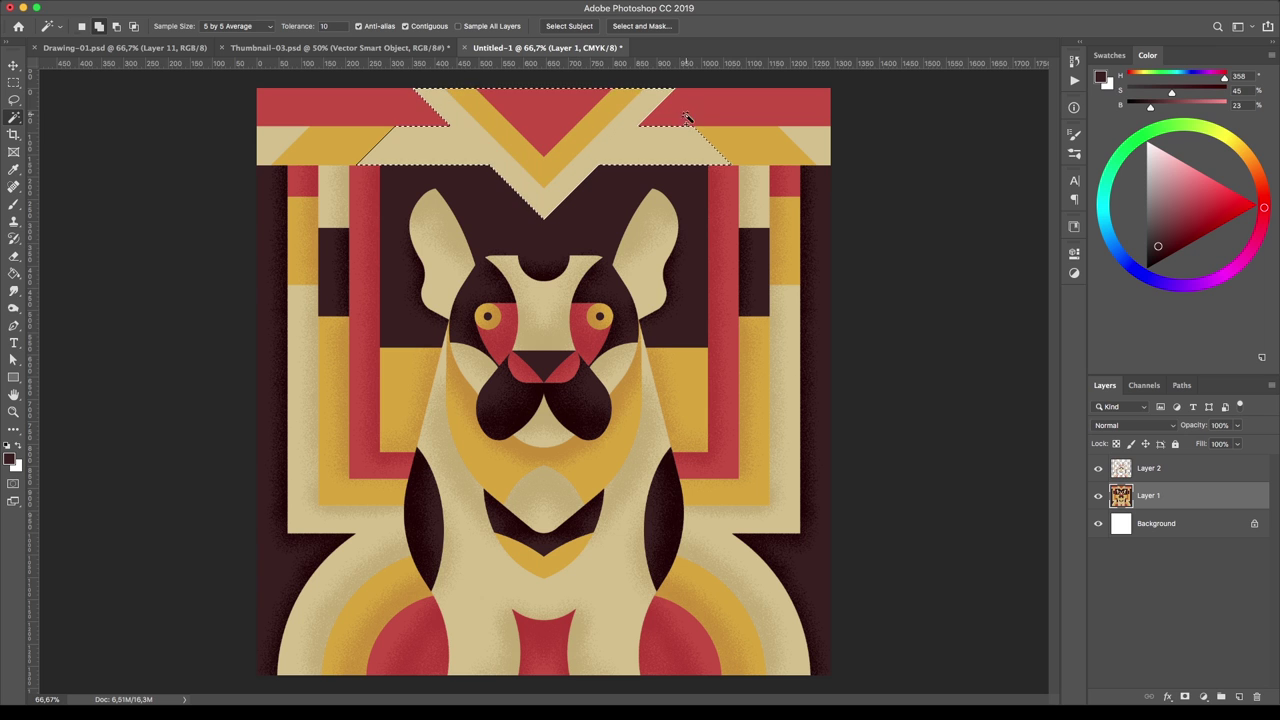
{"action": "key", "text": "b"}
{"action": "left_click", "coordinate": [660, 136], "text": "alt"}
{"action": "key", "text": "alt+bracketright"}
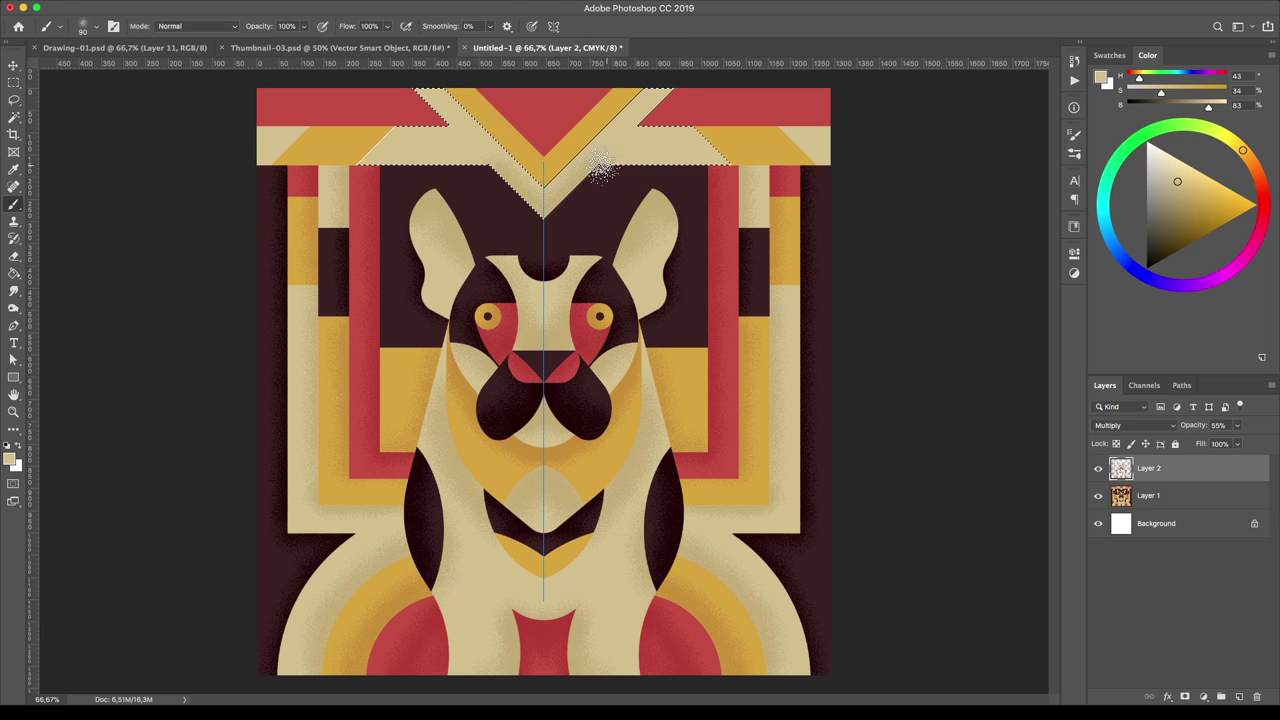
{"action": "key", "text": "ctrl+d"}
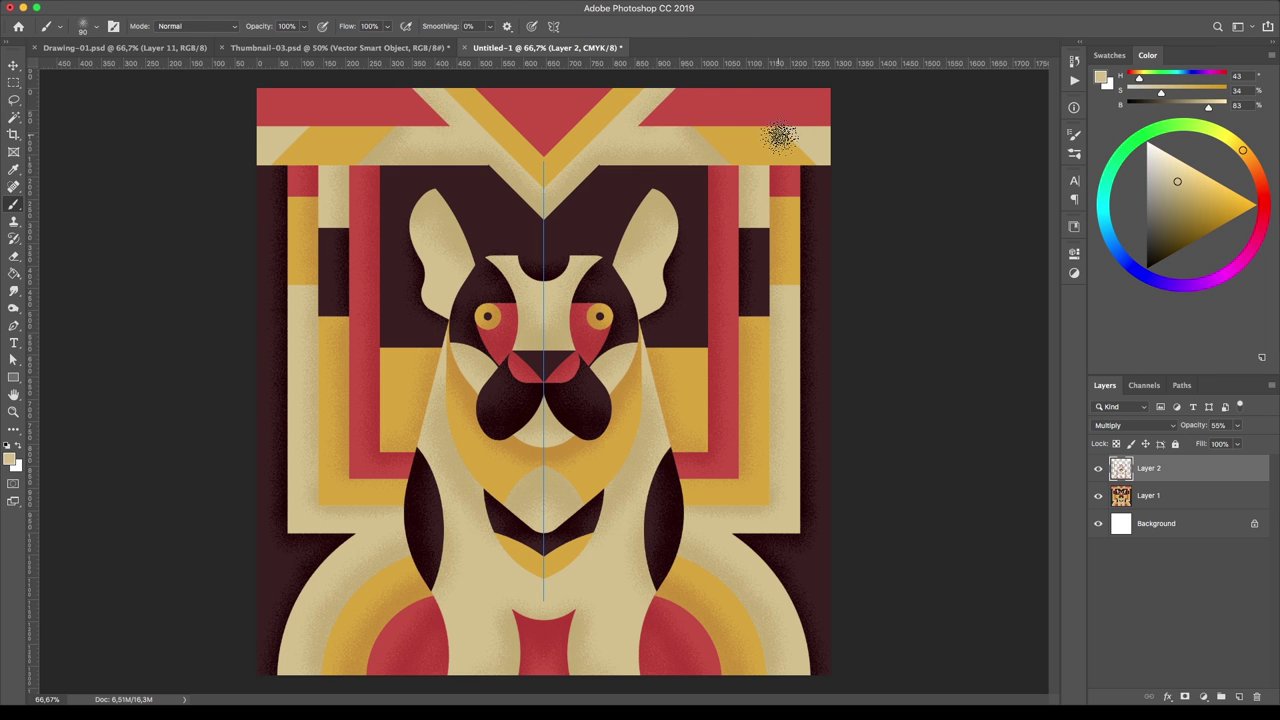
Step: Stipple orange grain onto the cream strips at the top left and right
{"action": "key", "text": "alt+bracketleft"}
{"action": "key", "text": "w"}
{"action": "left_click", "coordinate": [378, 140]}
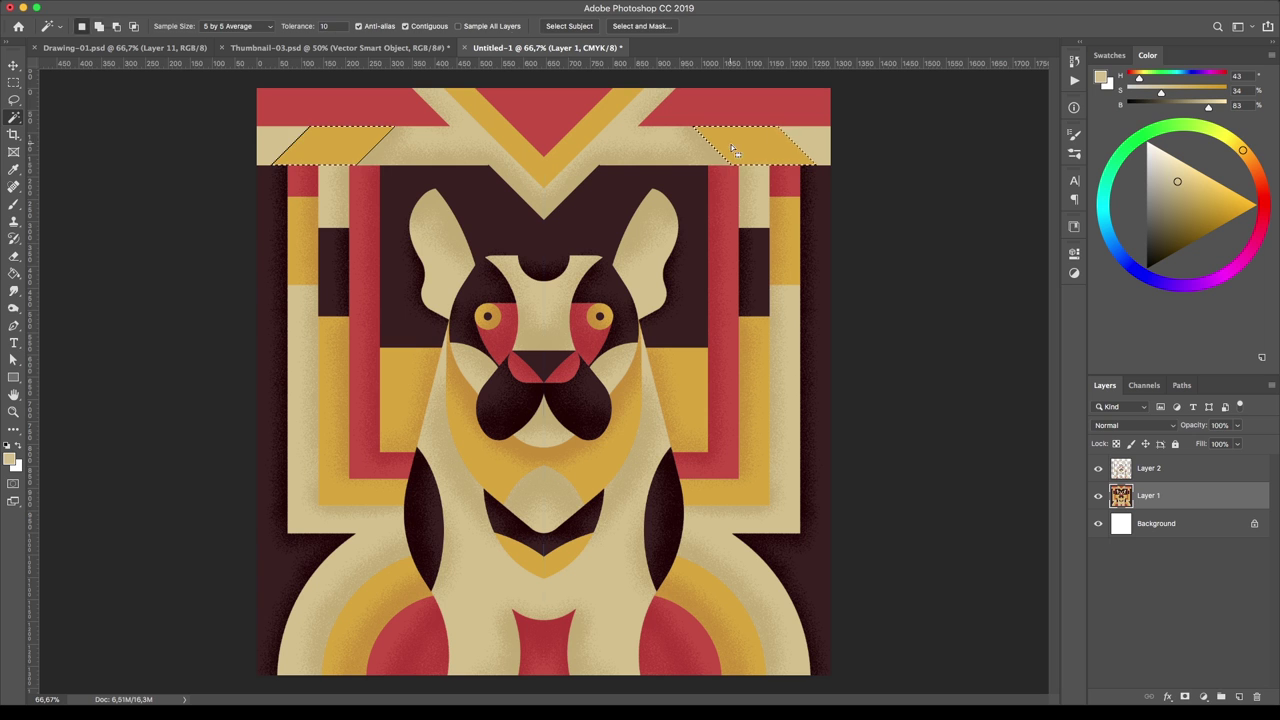
{"action": "key", "text": "b"}
{"action": "key", "text": "alt+bracketright"}
{"action": "left_click", "coordinate": [740, 145], "text": "alt"}
{"action": "left_click_drag", "start_coordinate": [778, 180], "coordinate": [787, 188]}
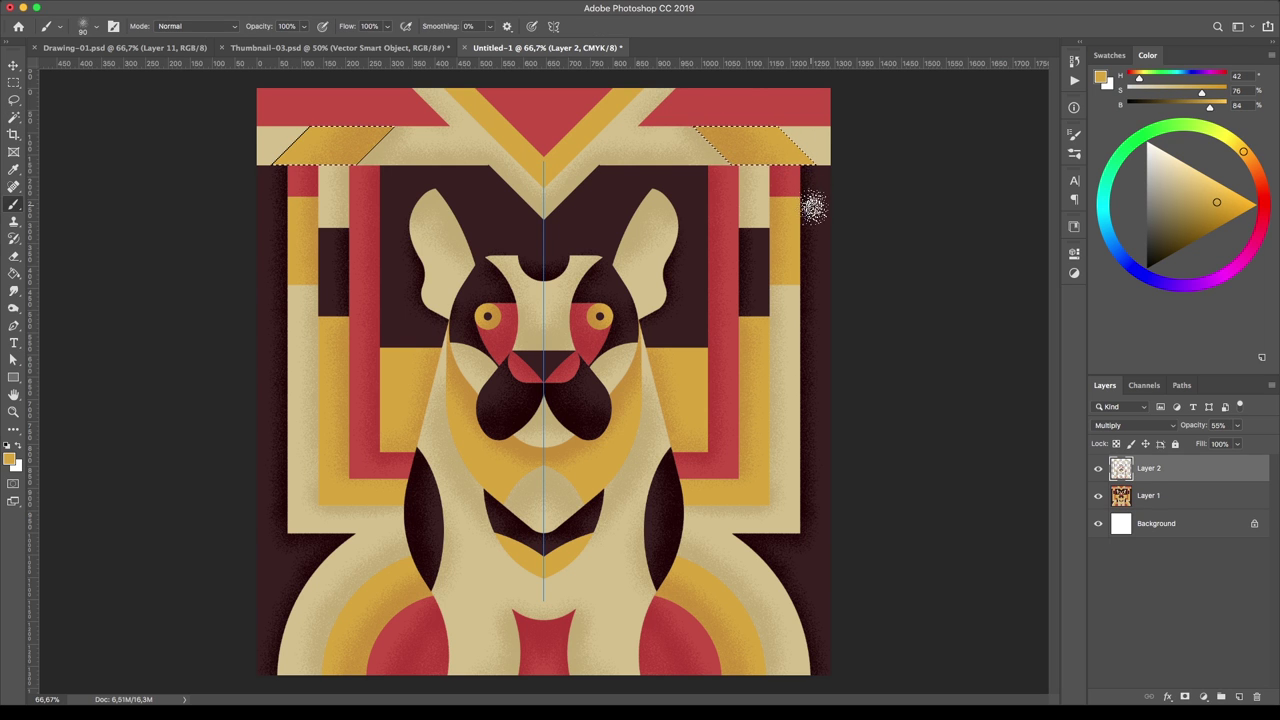
Step: Select the red bands along the top and sample a slightly adjusted red for shading
{"action": "key", "text": "w"}
{"action": "key", "text": "alt+bracketleft"}
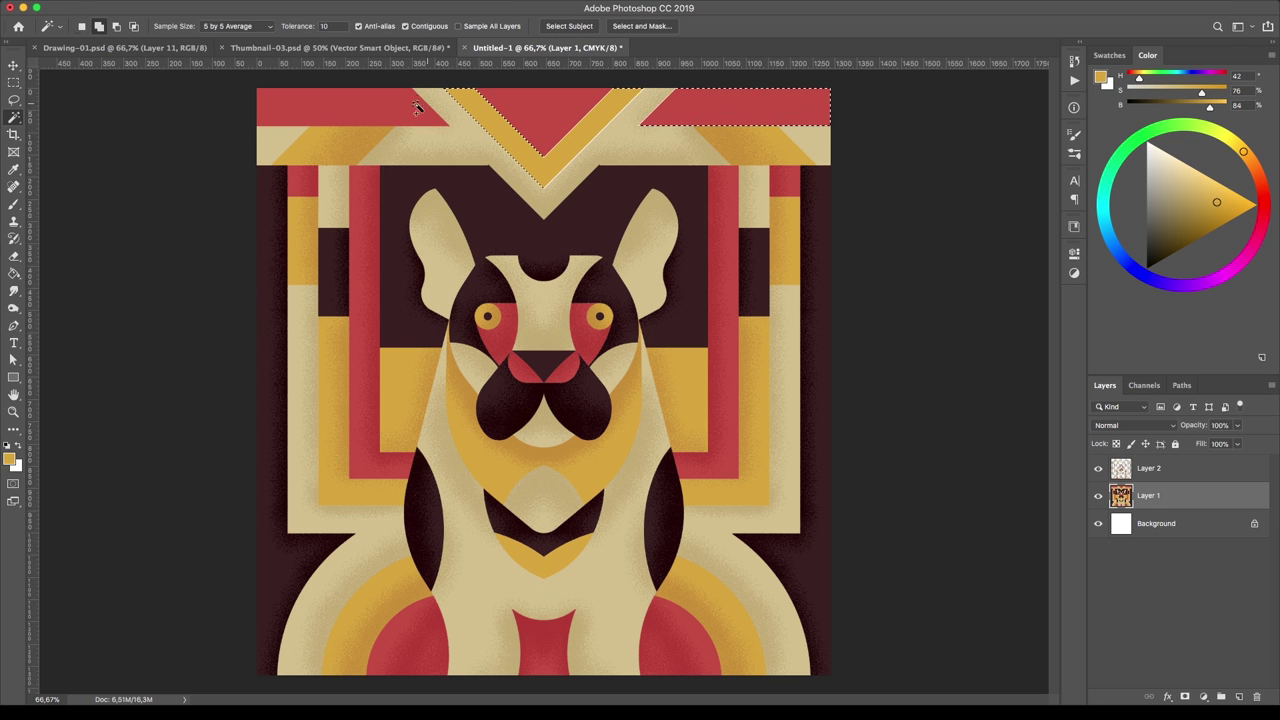
{"action": "key", "text": "b"}
{"action": "left_click", "coordinate": [1118, 468]}
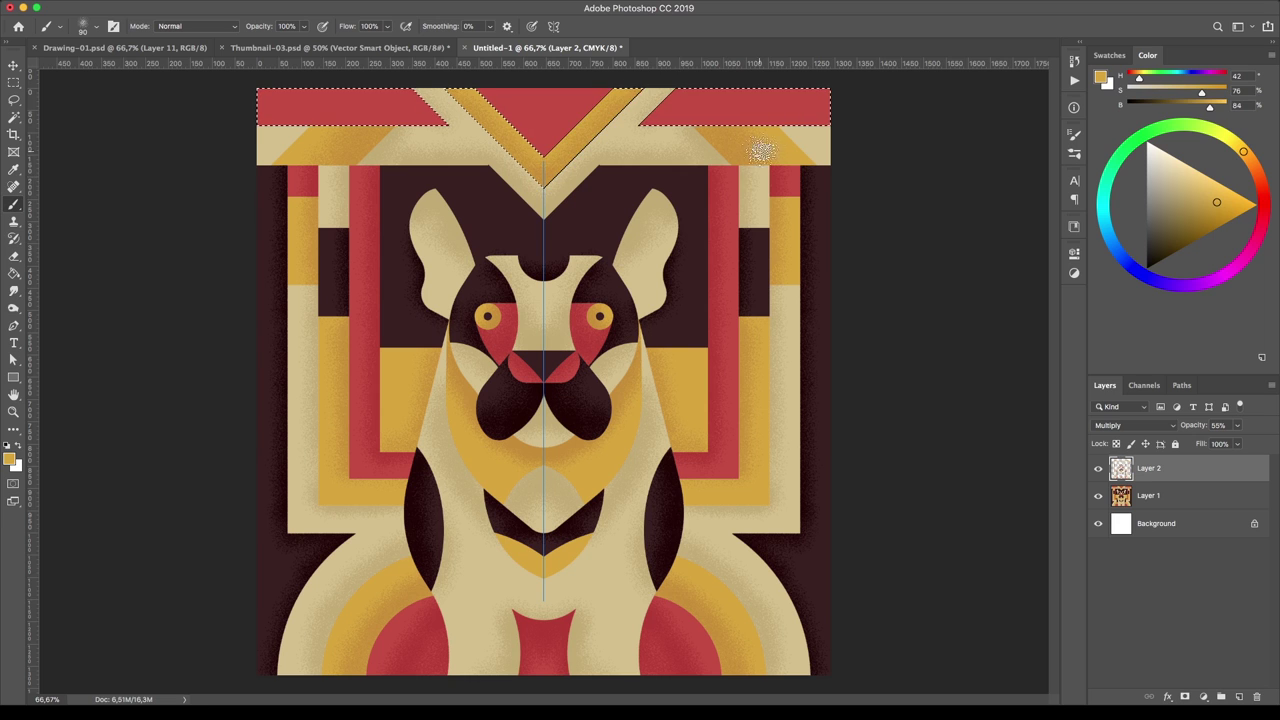
{"action": "left_click", "coordinate": [680, 120], "text": "alt"}
{"action": "key", "text": "alt+bracketleft"}
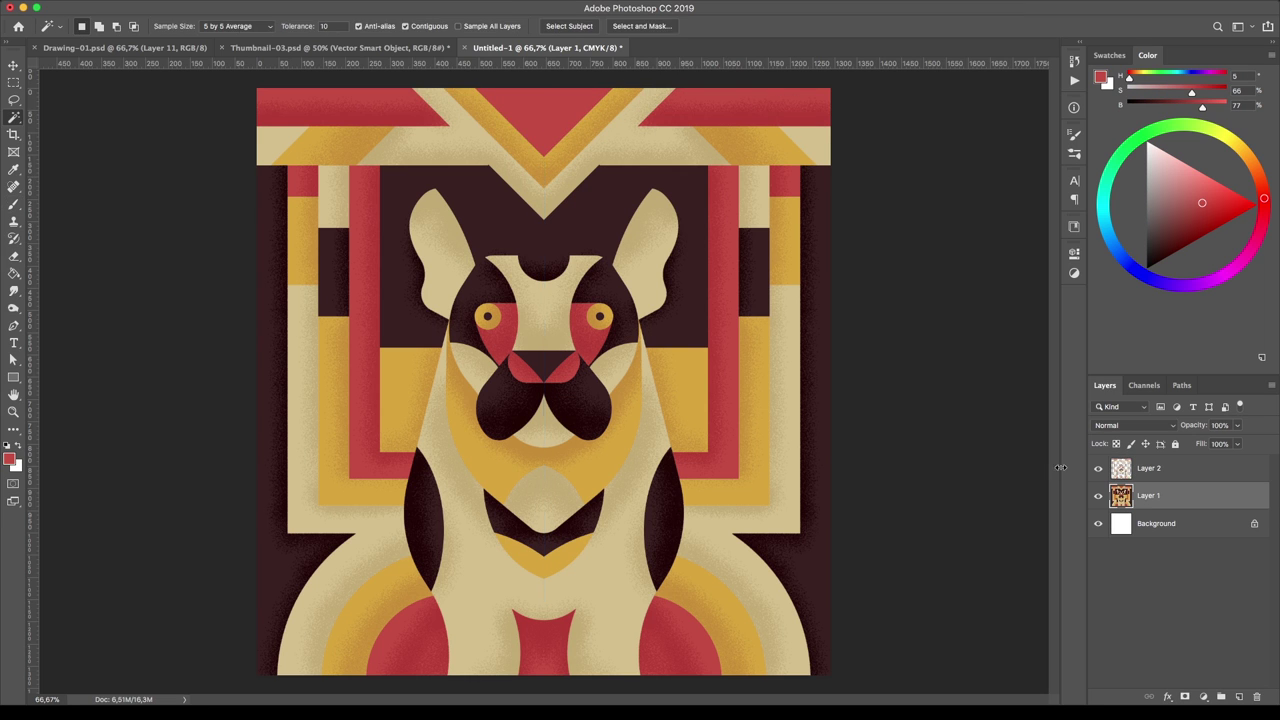
{"action": "left_click", "coordinate": [662, 103], "text": "alt"}
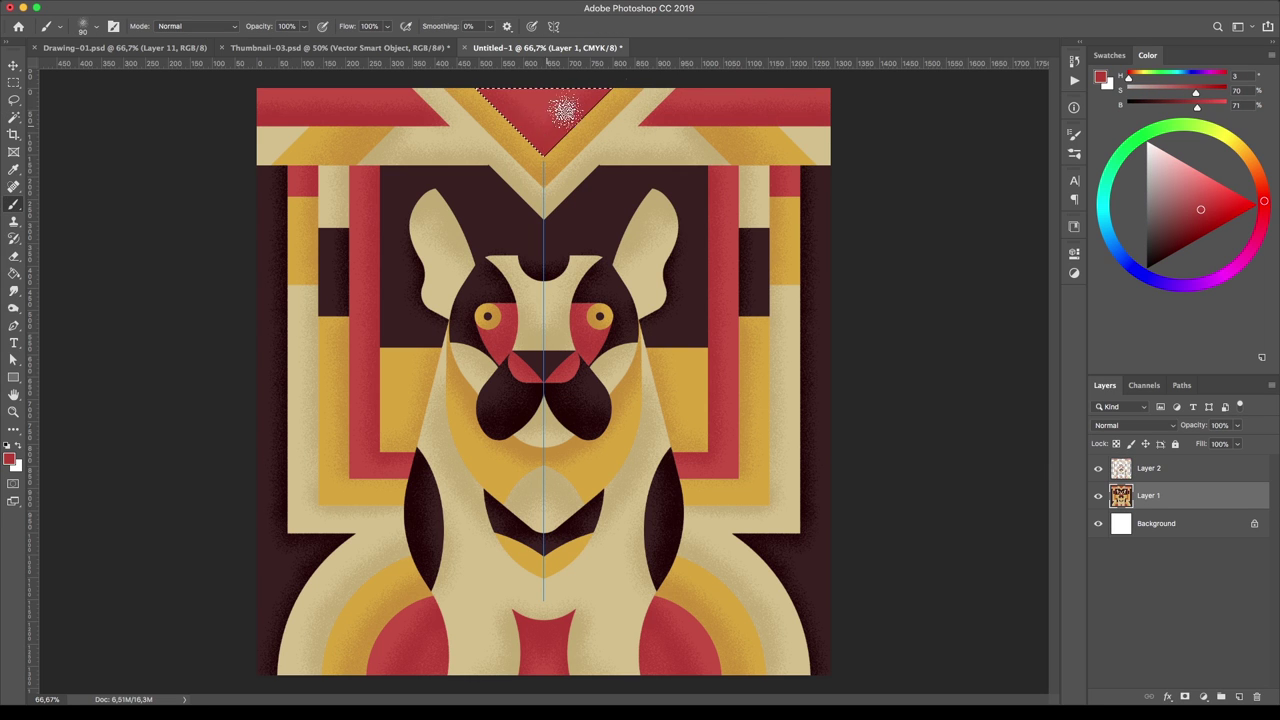
{"action": "left_click", "coordinate": [1155, 475]}
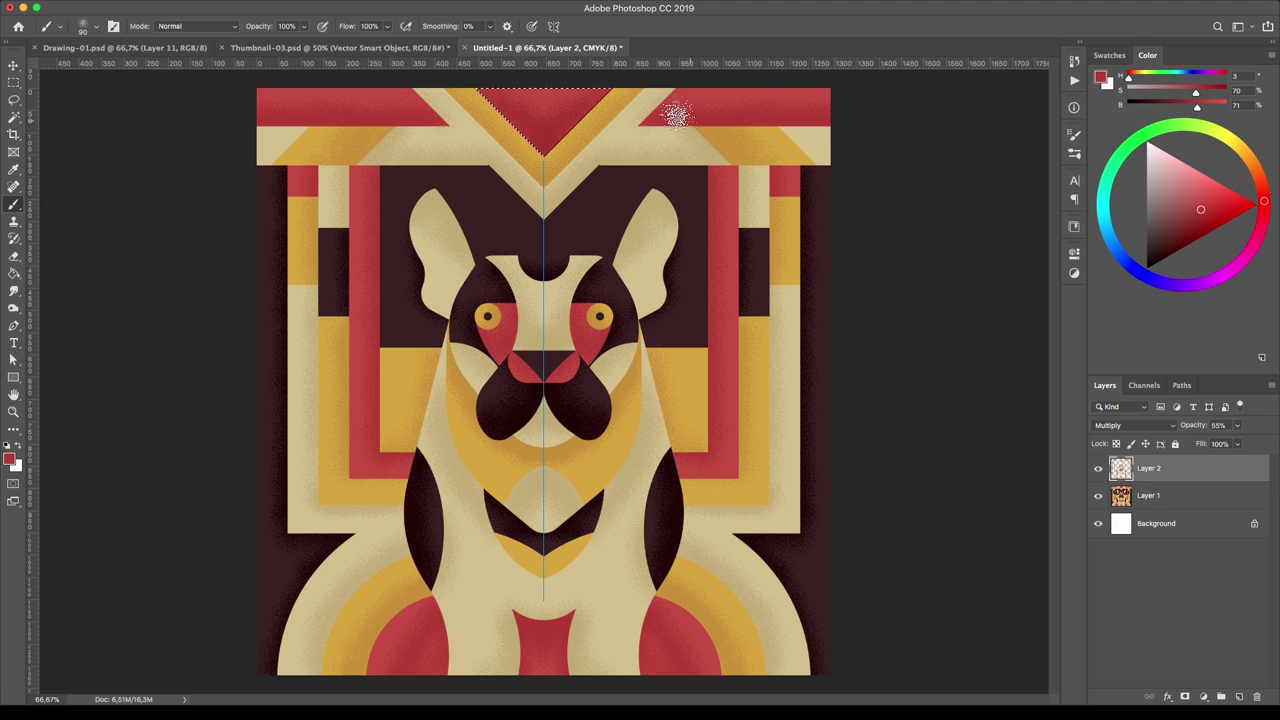